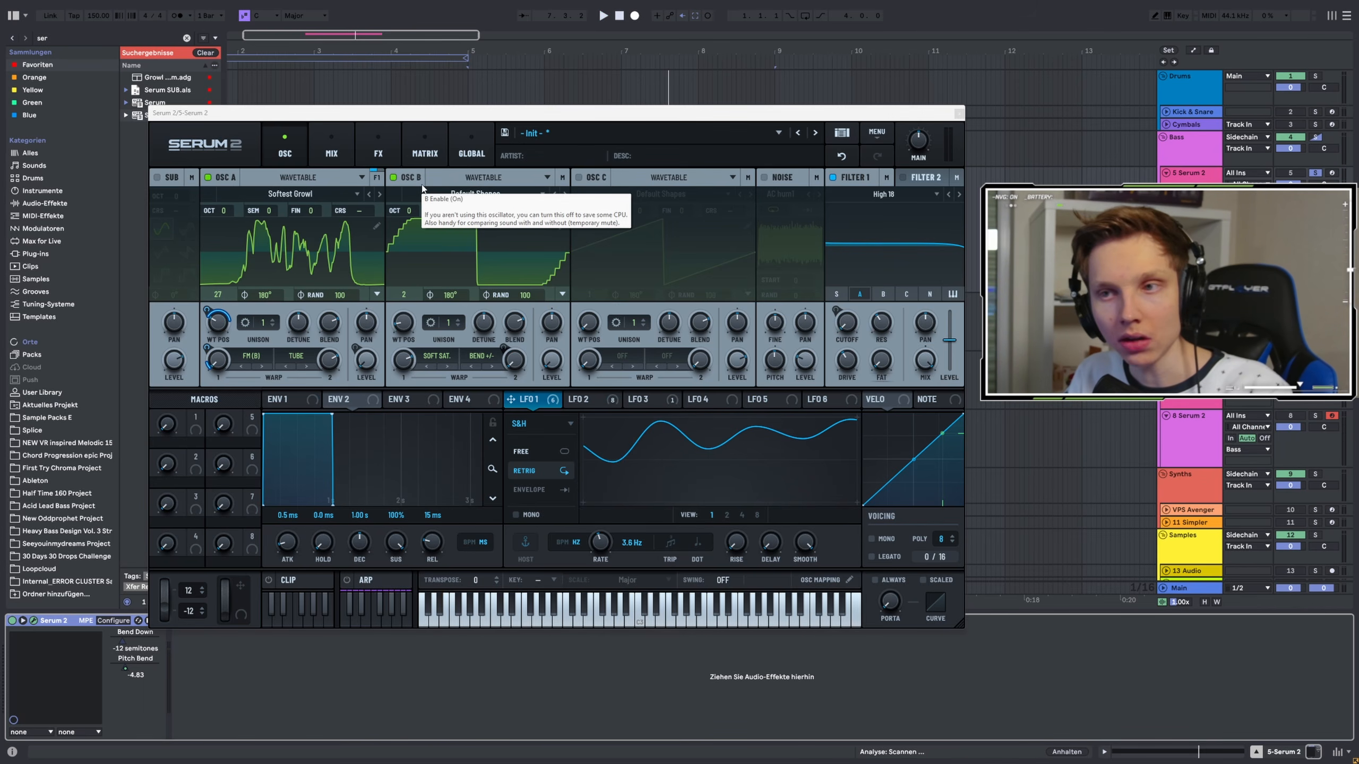
Load the Softest Growl wavetable into oscillator A, start playback, and lower its wavetable position to the start
left_click(282, 200)
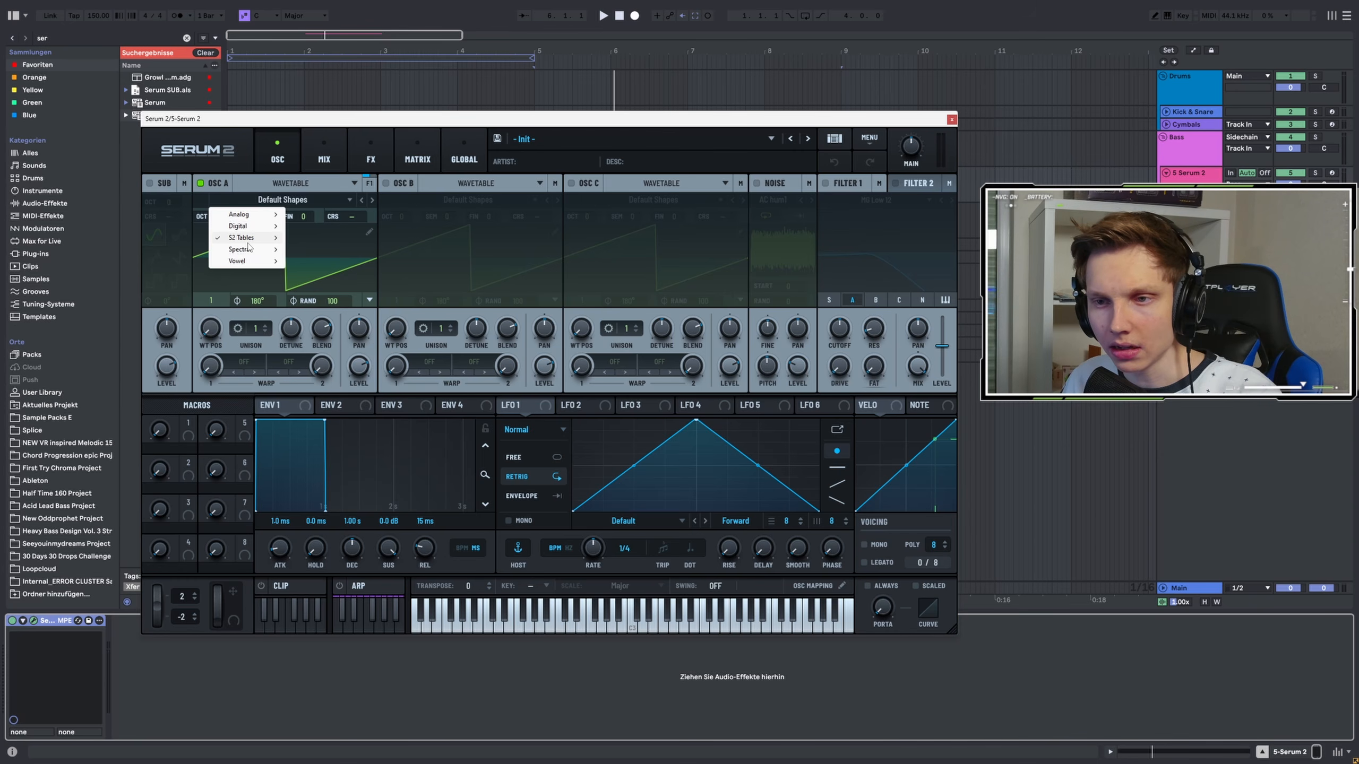
mouse_move(247, 237)
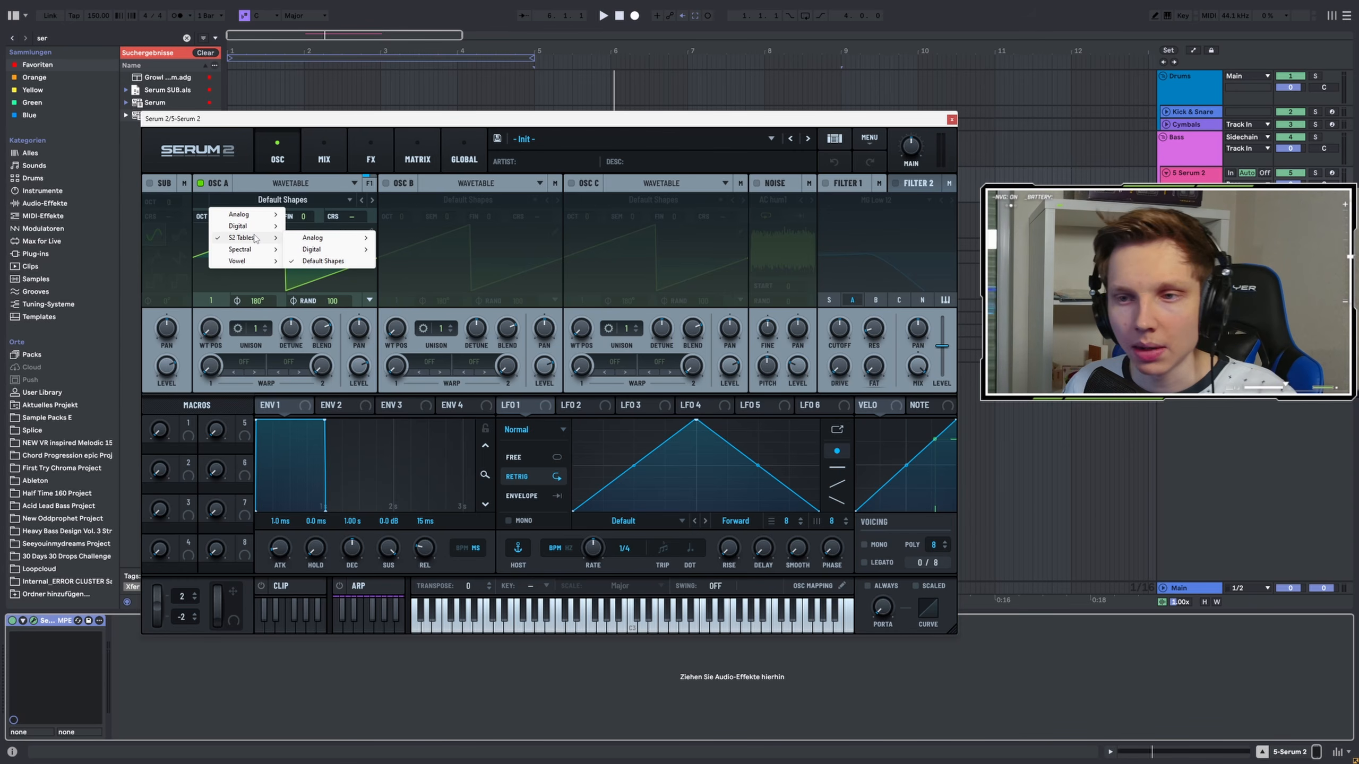
mouse_move(326, 251)
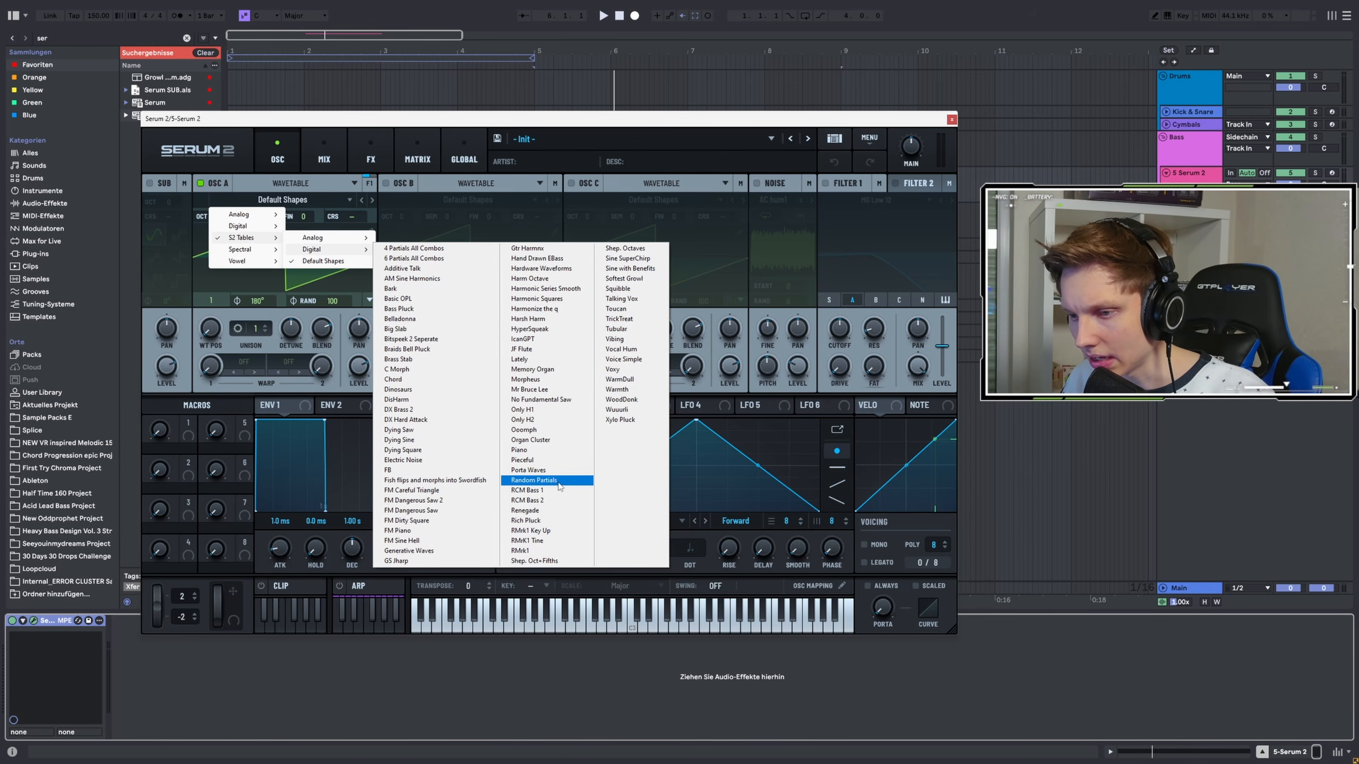
left_click(624, 278)
key("space")
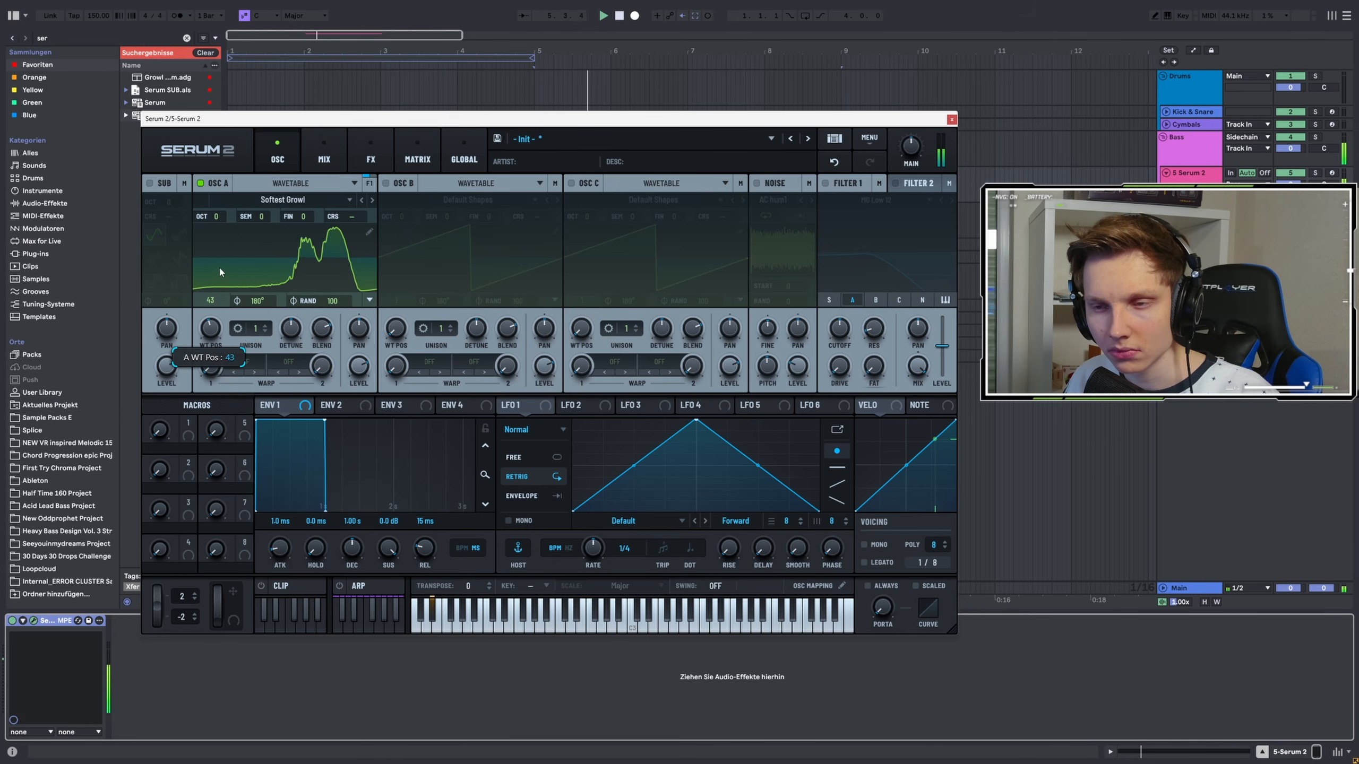
left_click_drag(200, 317, 185, 374)
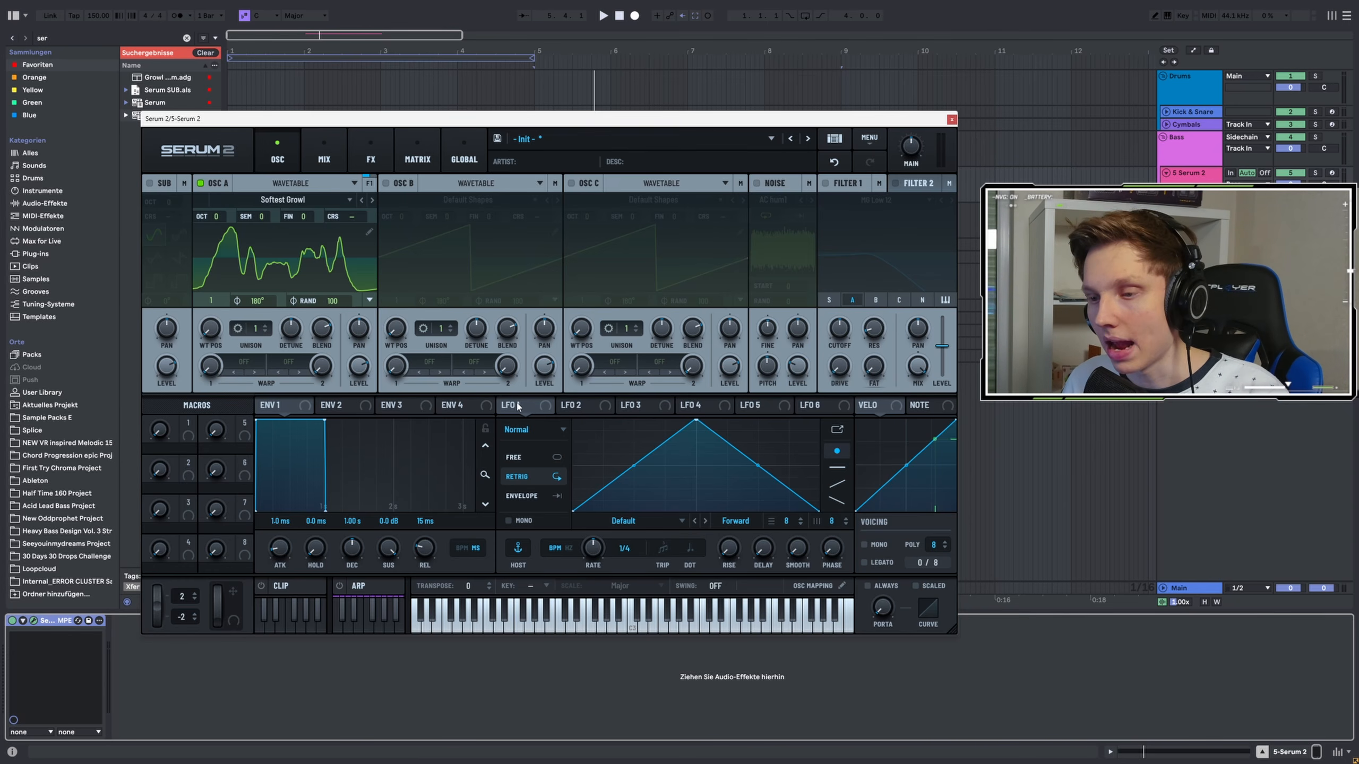
Switch LFO 1's mode to S&H
left_click(533, 429)
left_click(532, 468)
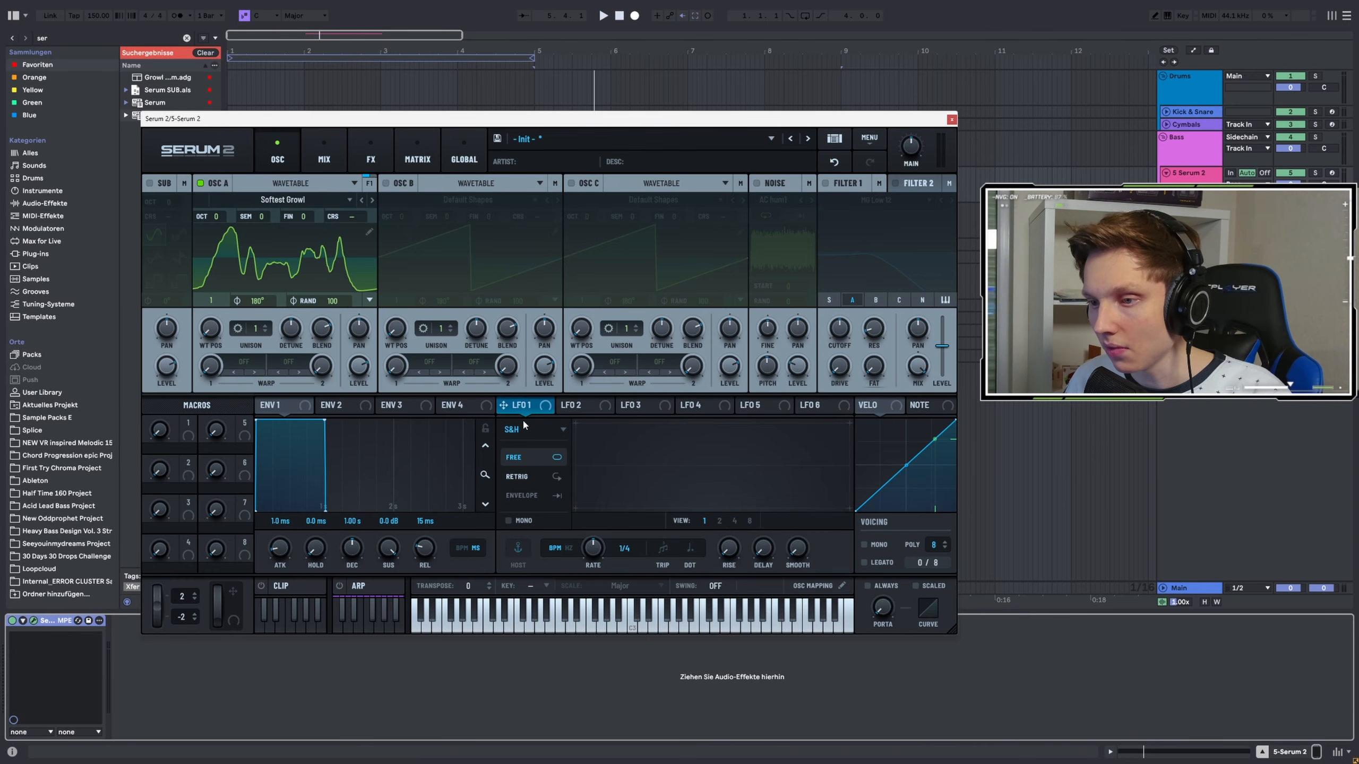
left_click(519, 434)
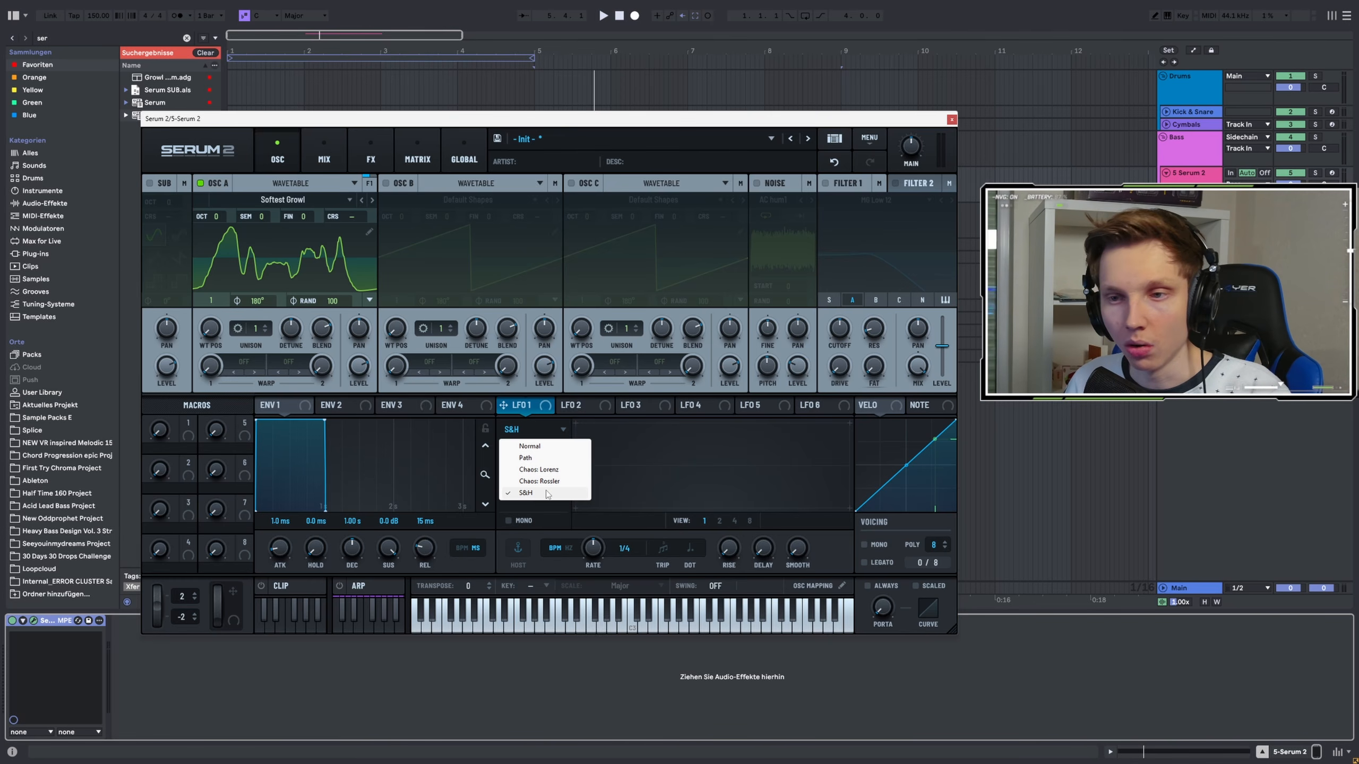
left_click(523, 412)
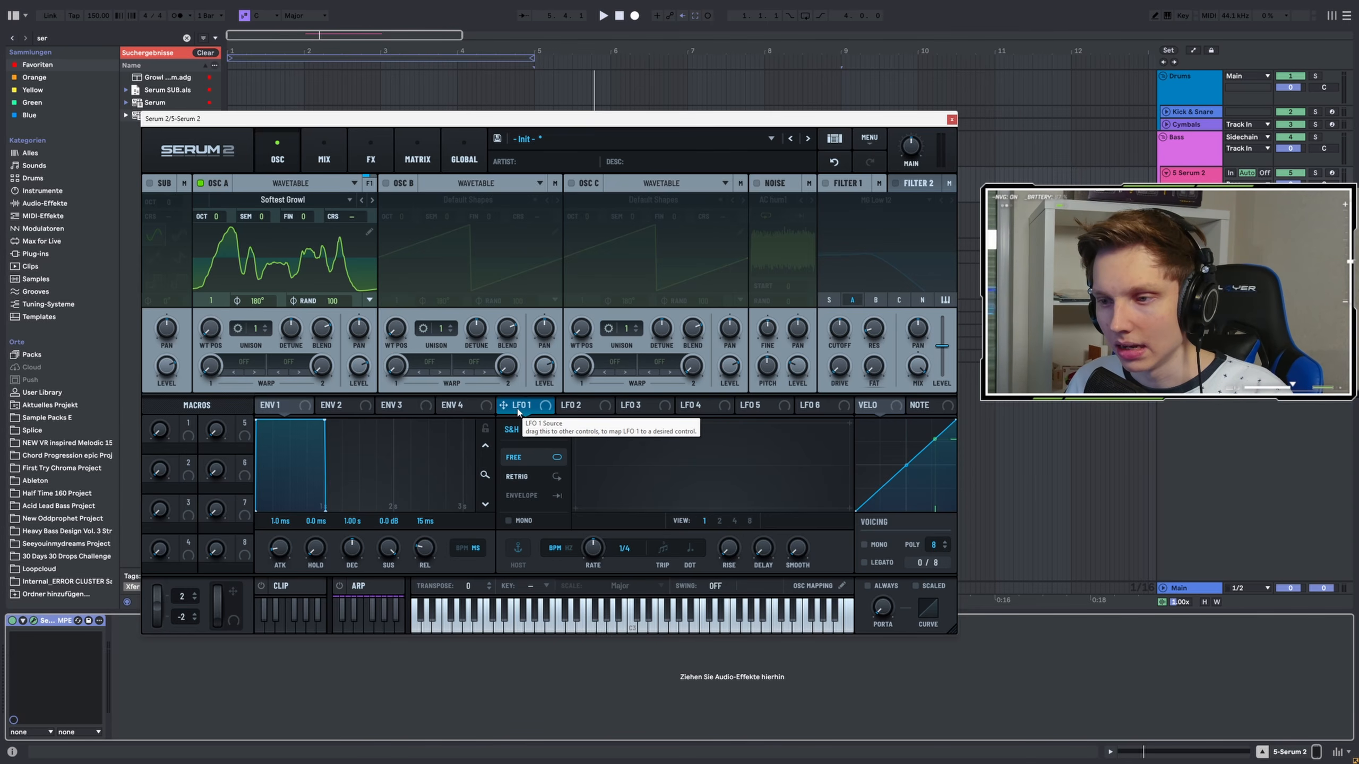
Set LFO 1's trigger mode to Retrig
left_click(513, 429)
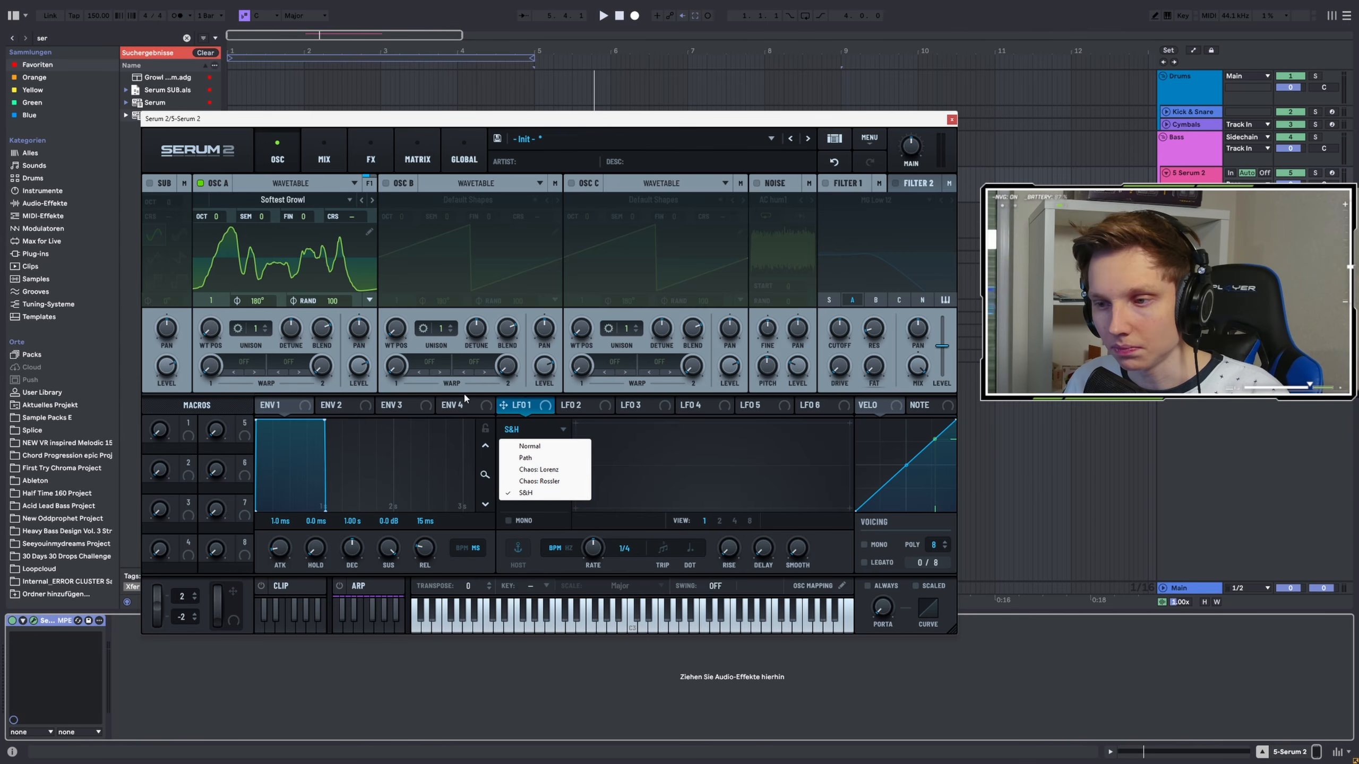
left_click(527, 428)
left_click(553, 477)
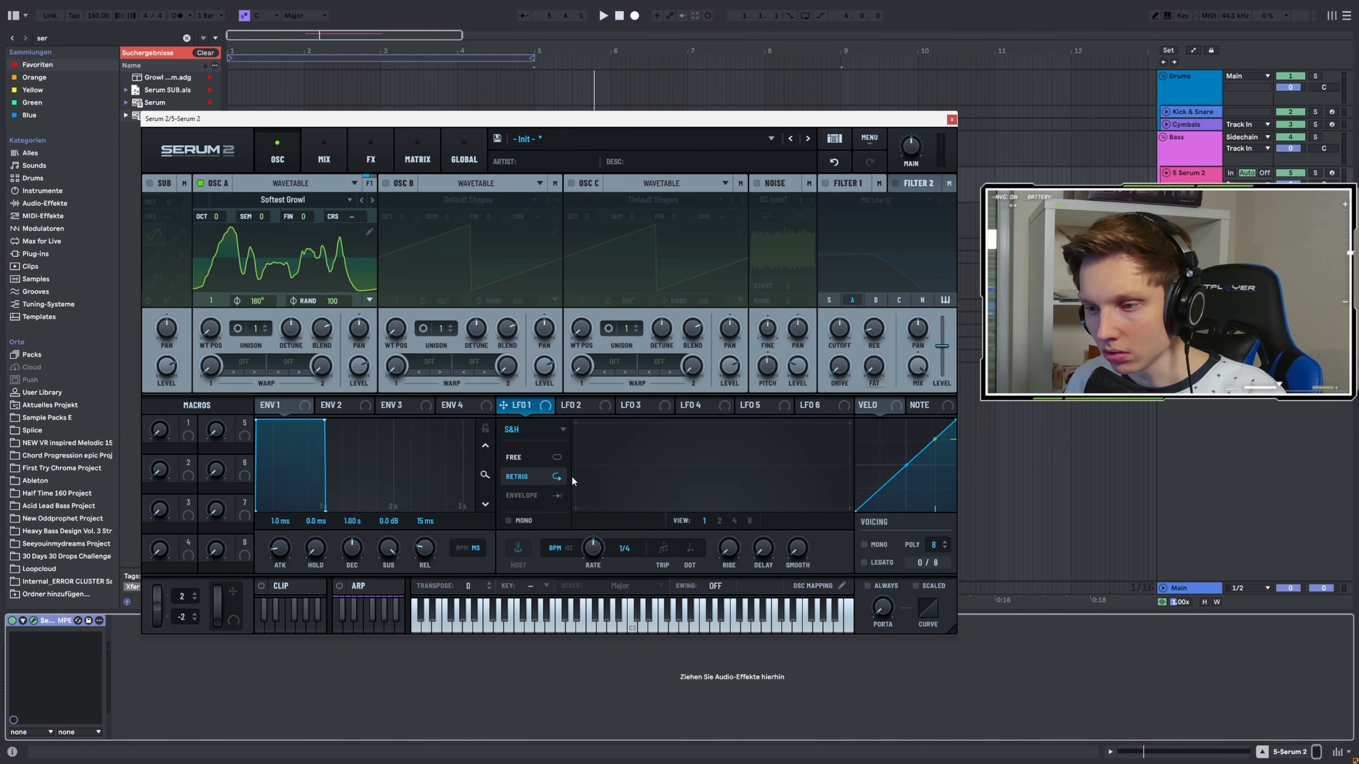
left_click(540, 431)
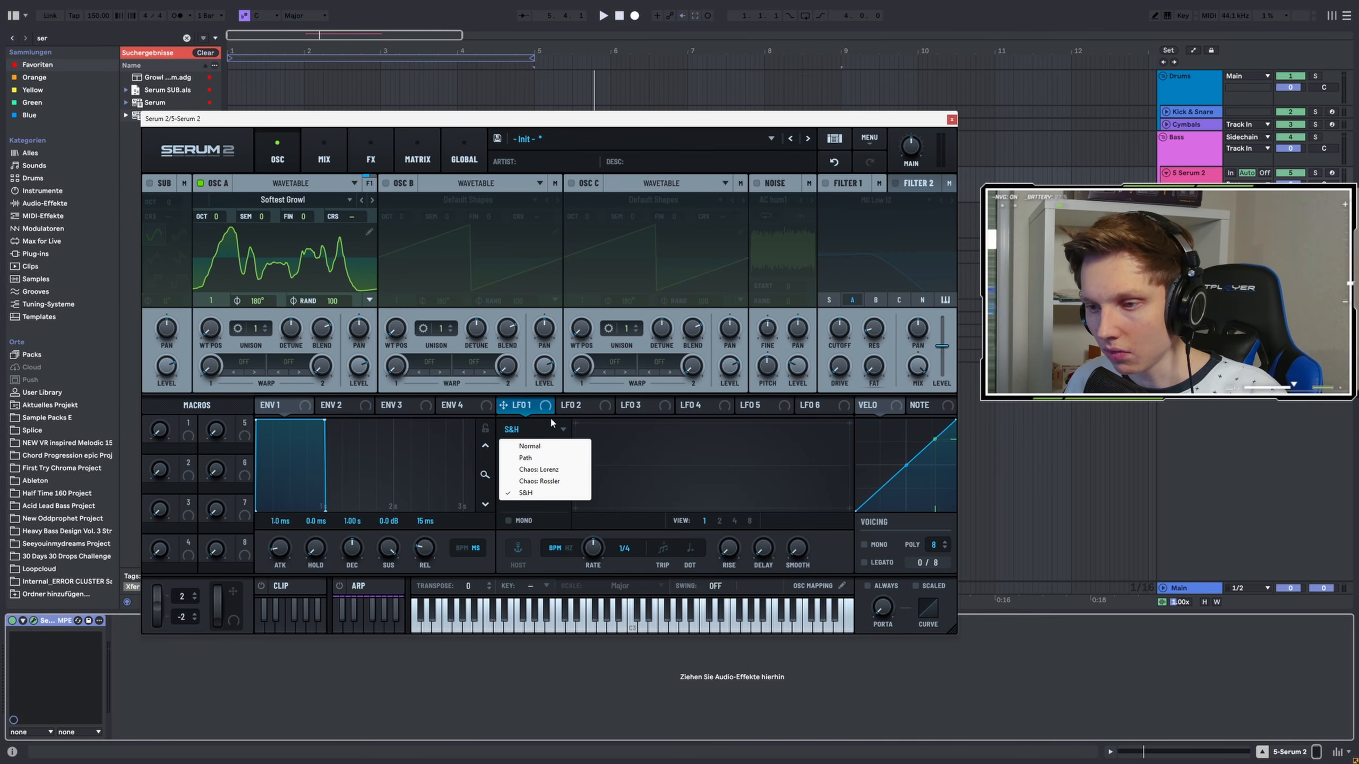
left_click(537, 432)
Assign LFO 1 to oscillator A's wavetable position and play the sound
left_click_drag(443, 384, 211, 328)
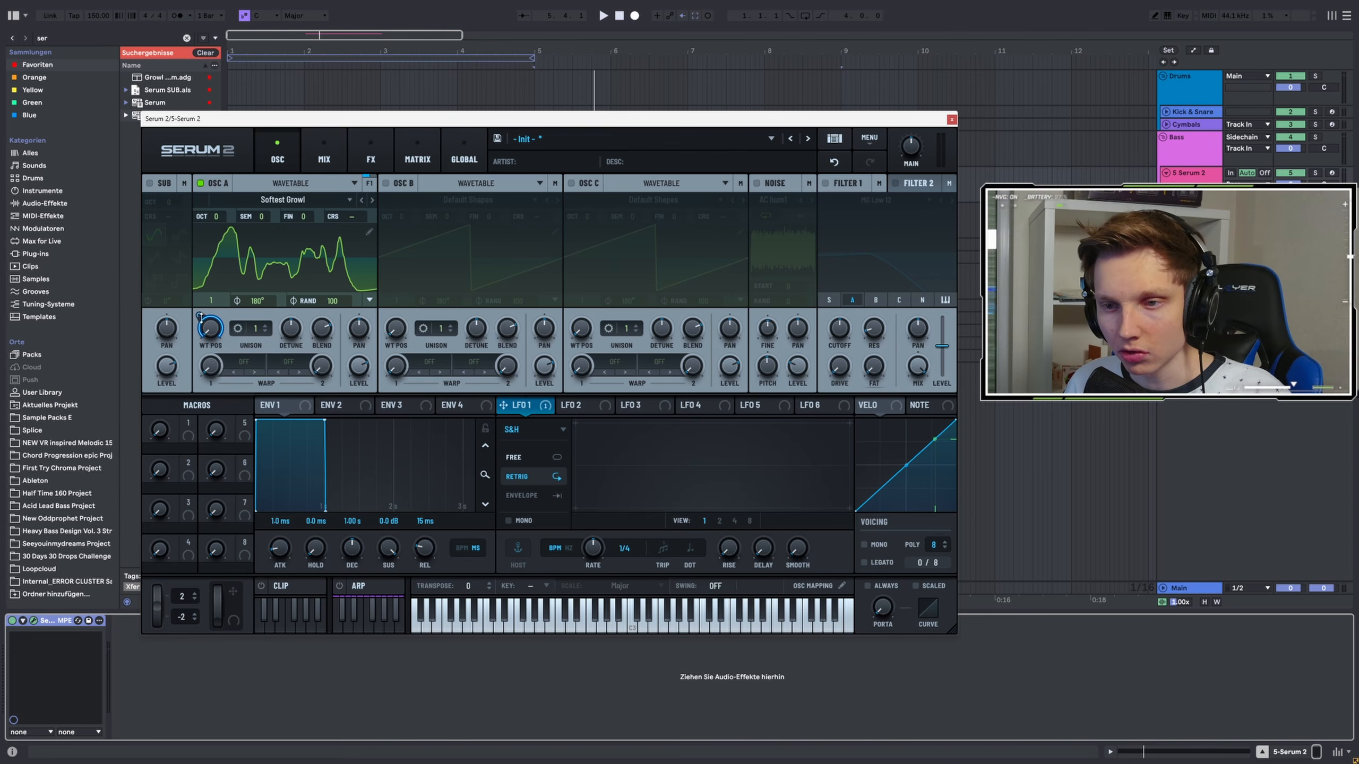
key("space")
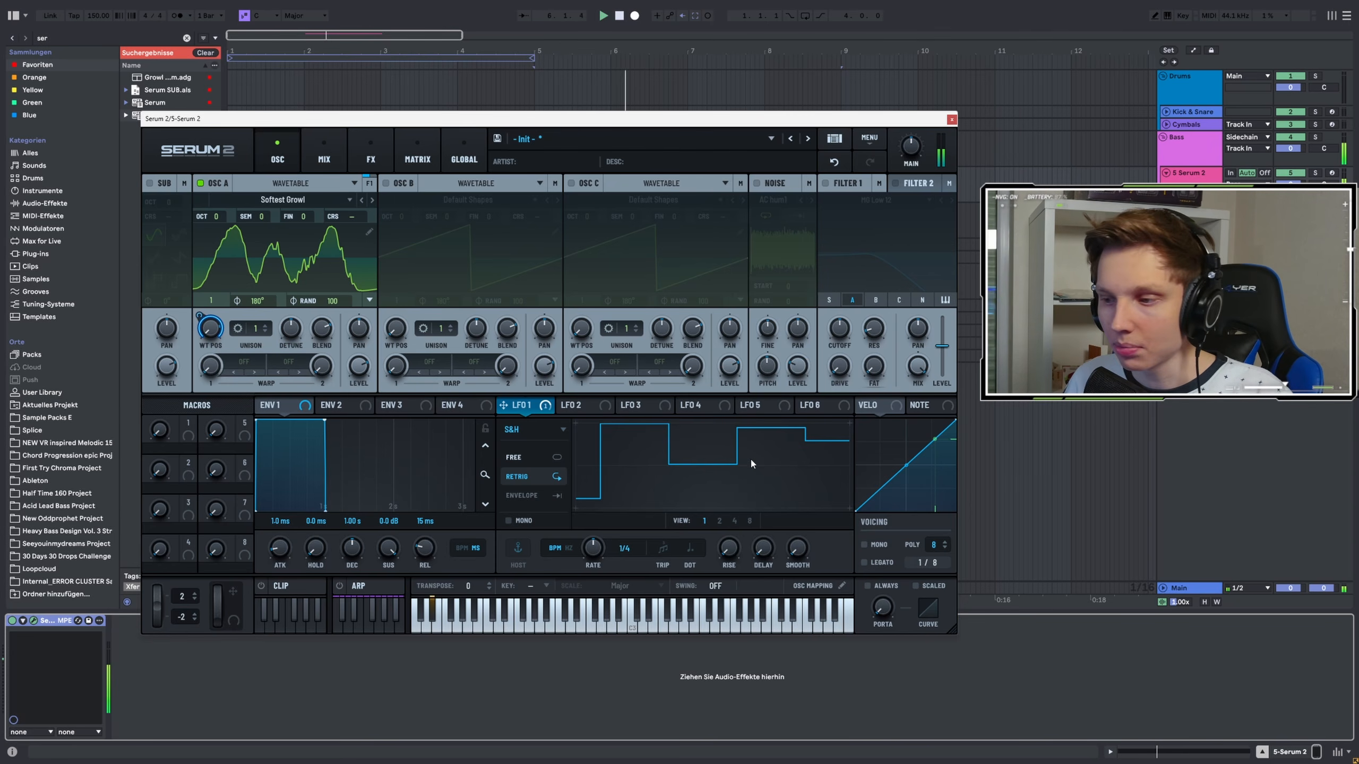
Raise LFO 1's Smooth amount so the stepped shape becomes a curve
key("space")
left_click_drag(796, 549, 865, 418)
key("space")
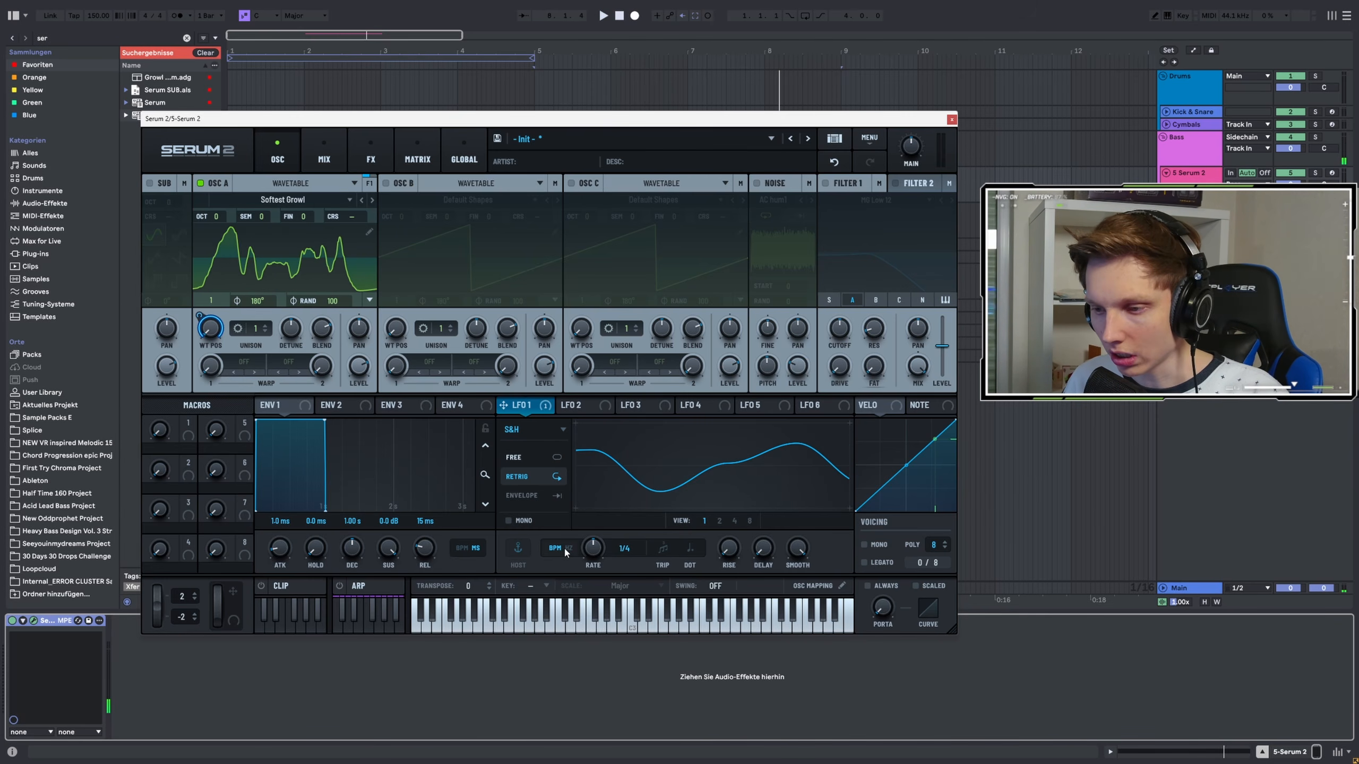
Take LFO 1's rate off tempo sync and set it to 3.4 Hz
left_click_drag(588, 552, 576, 565)
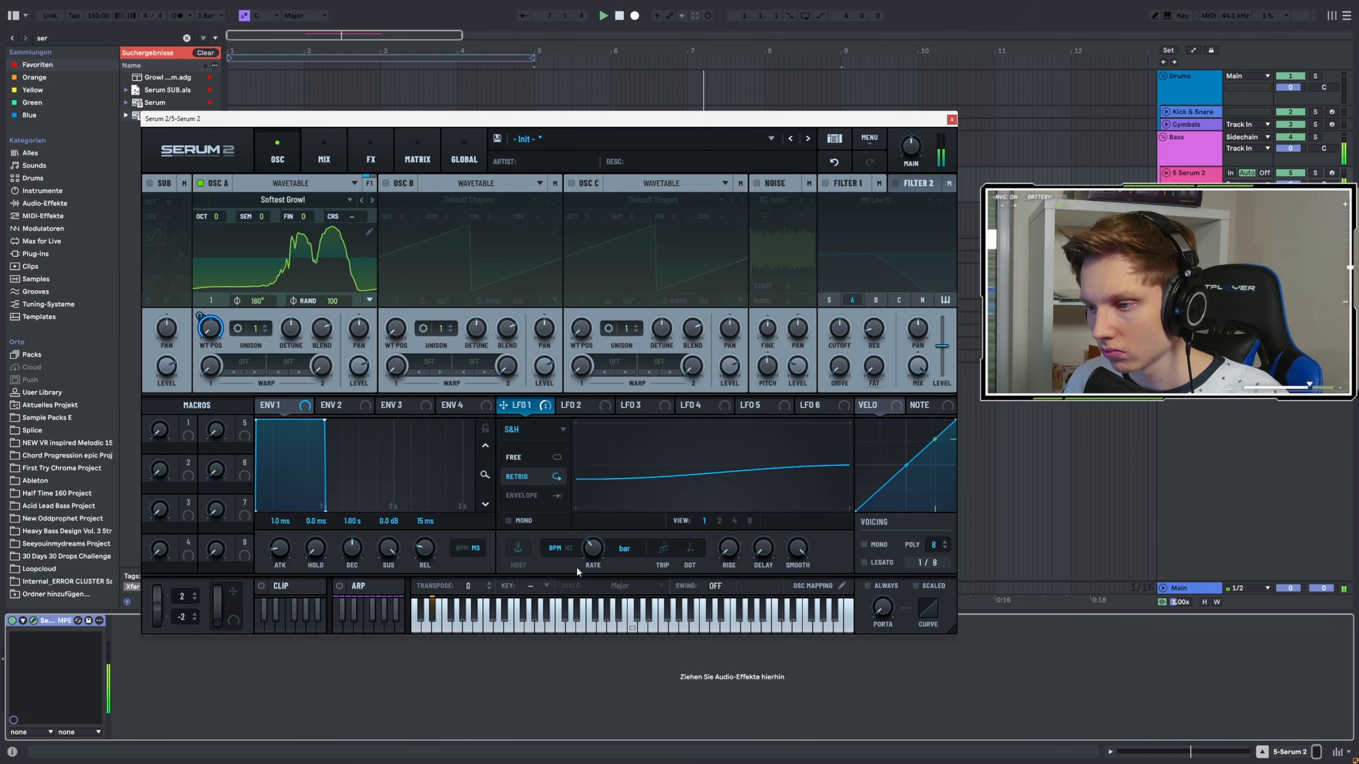
left_click_drag(575, 565, 575, 548)
left_click(570, 548)
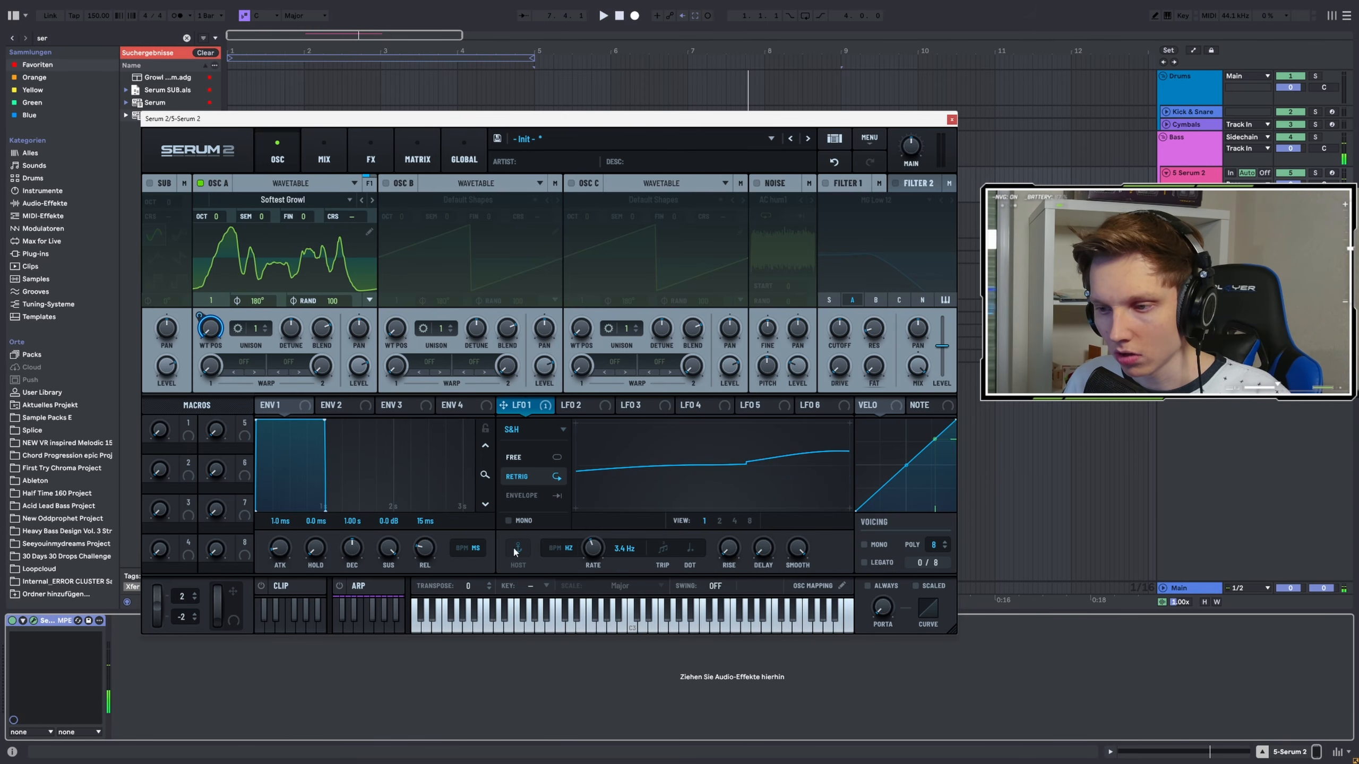
key("space")
Lower LFO 1's rate to 2.2 Hz while playing back
mouse_move(592, 551)
left_mouse_down()
mouse_move(580, 565)
mouse_move(598, 514)
mouse_move(593, 529)
left_mouse_up()
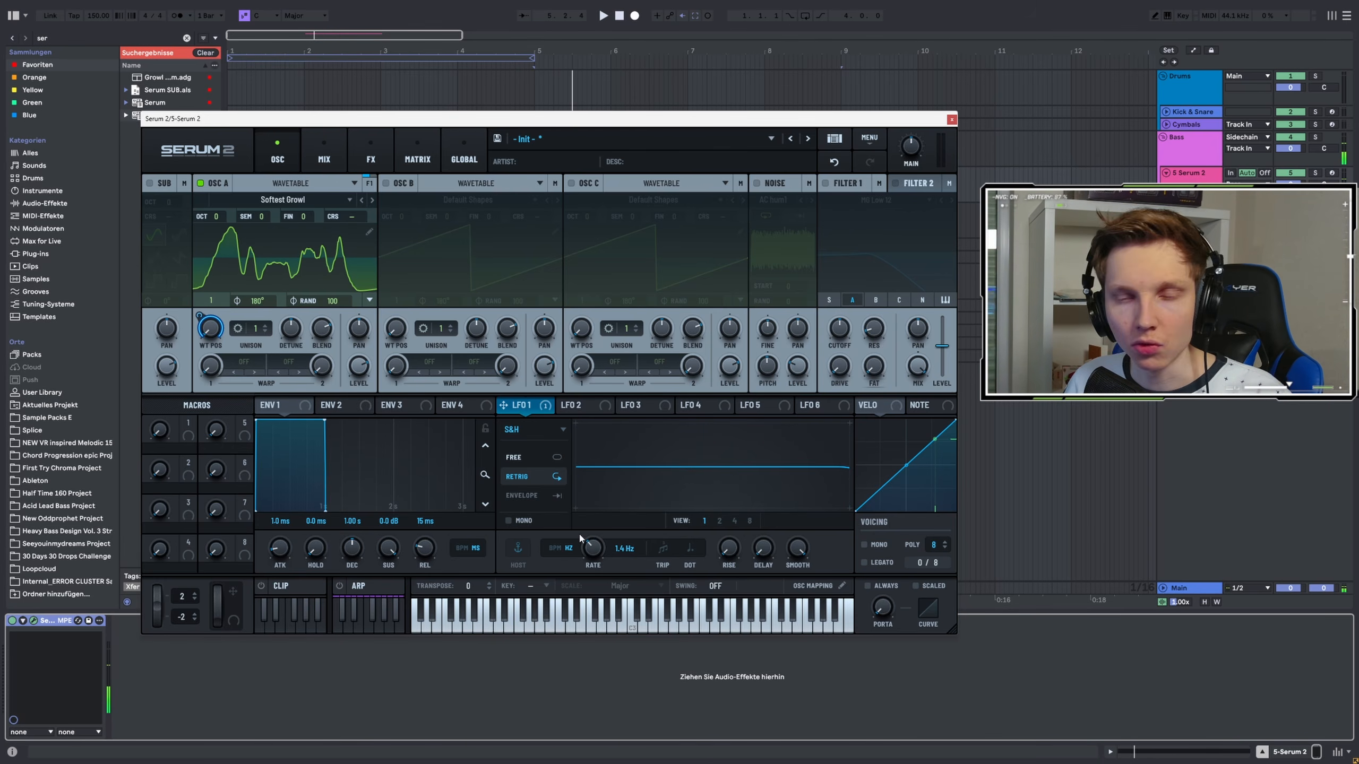
key("space")
left_click_drag(581, 538, 578, 526)
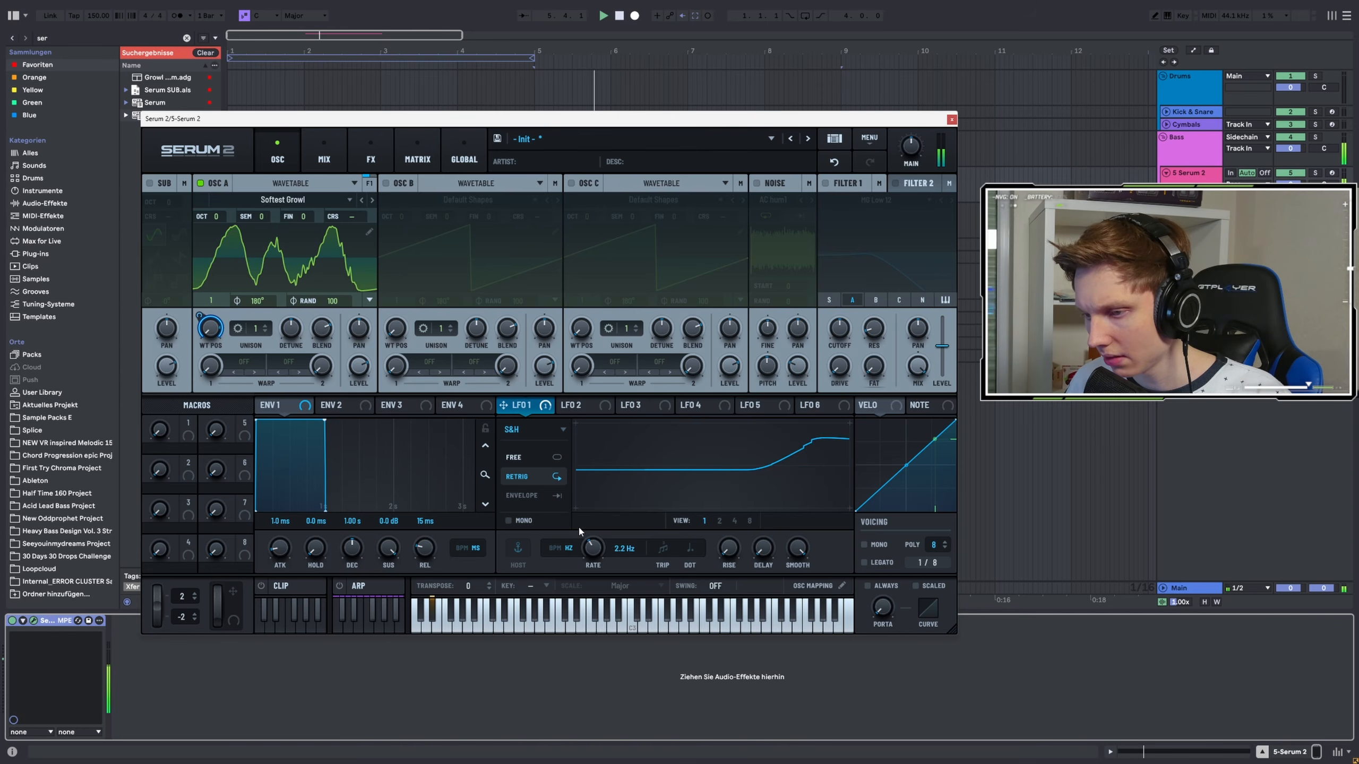
Draw a wavy automation envelope across the MIDI clip and play it back
left_click_drag(417, 124, 469, 420)
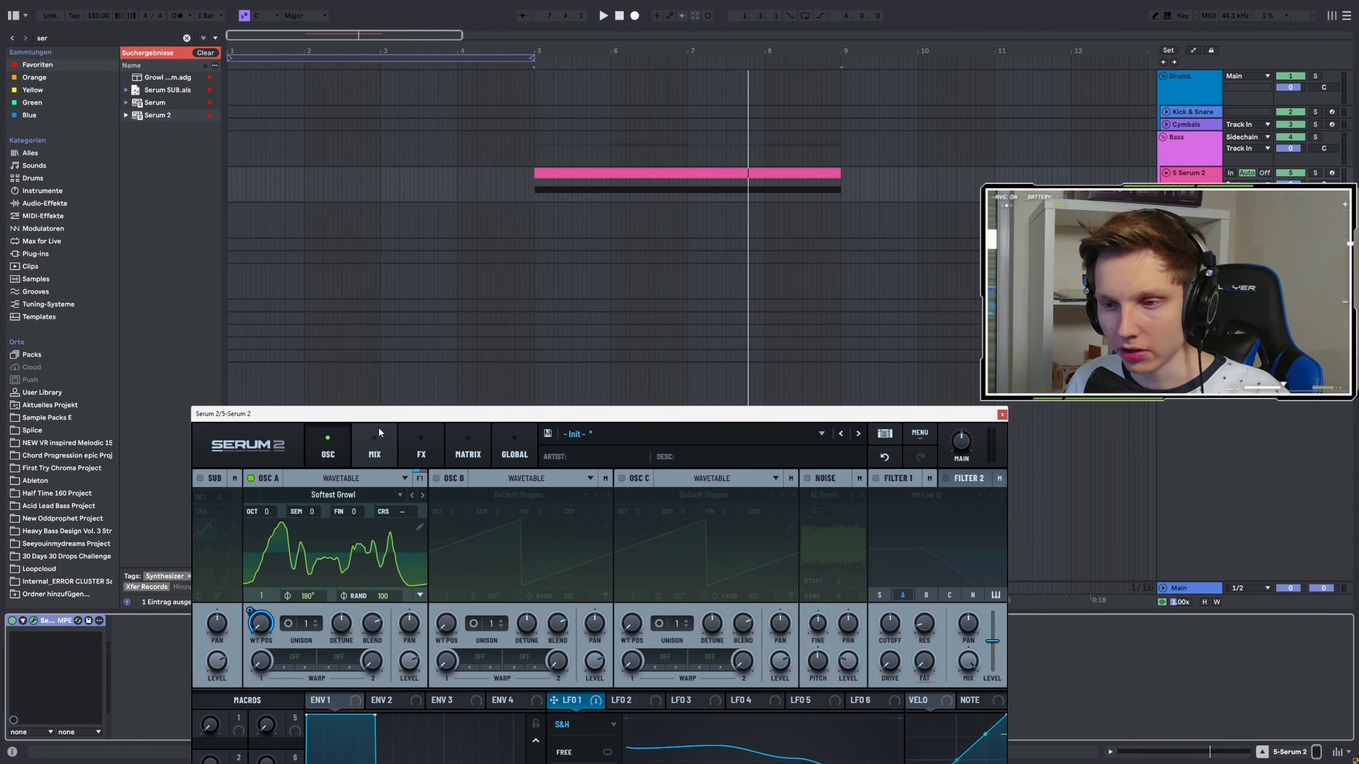
left_click_drag(378, 413, 452, 108)
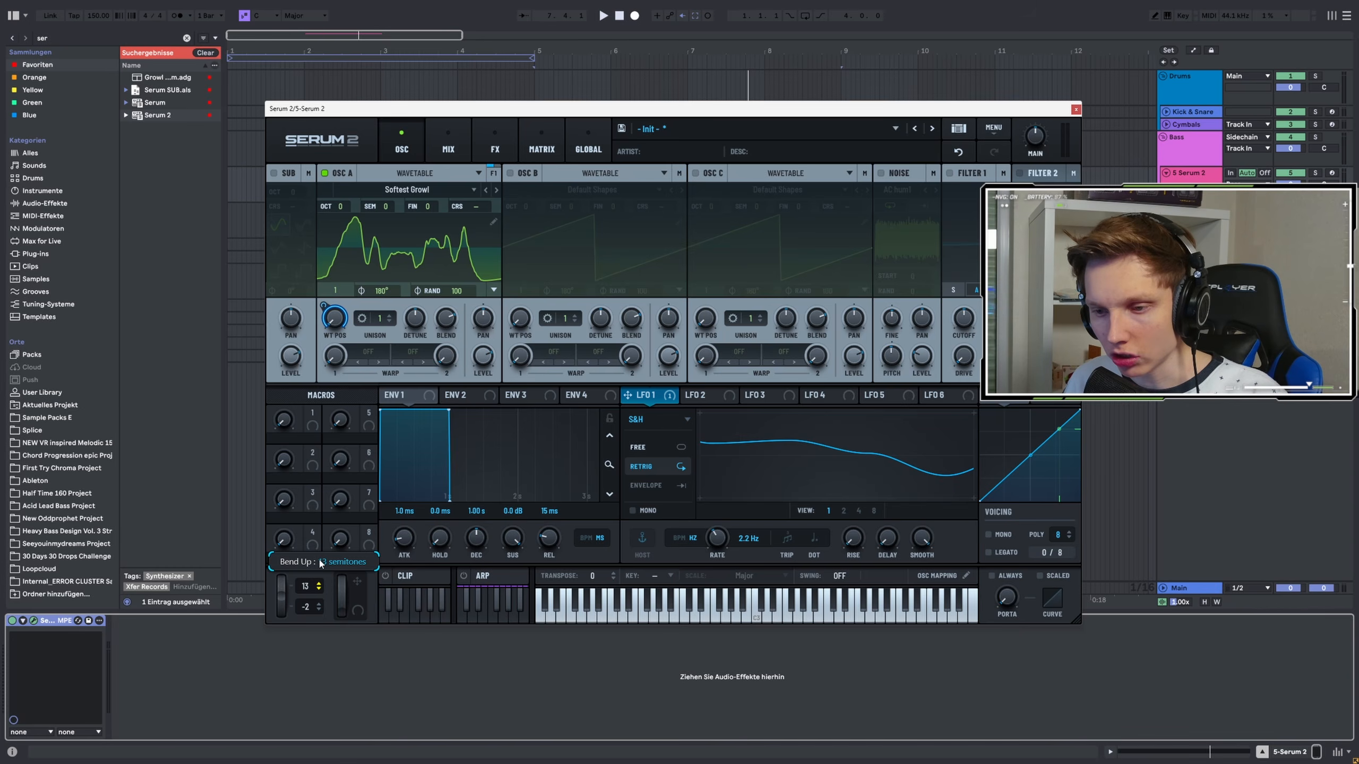
left_click_drag(556, 107, 417, 279)
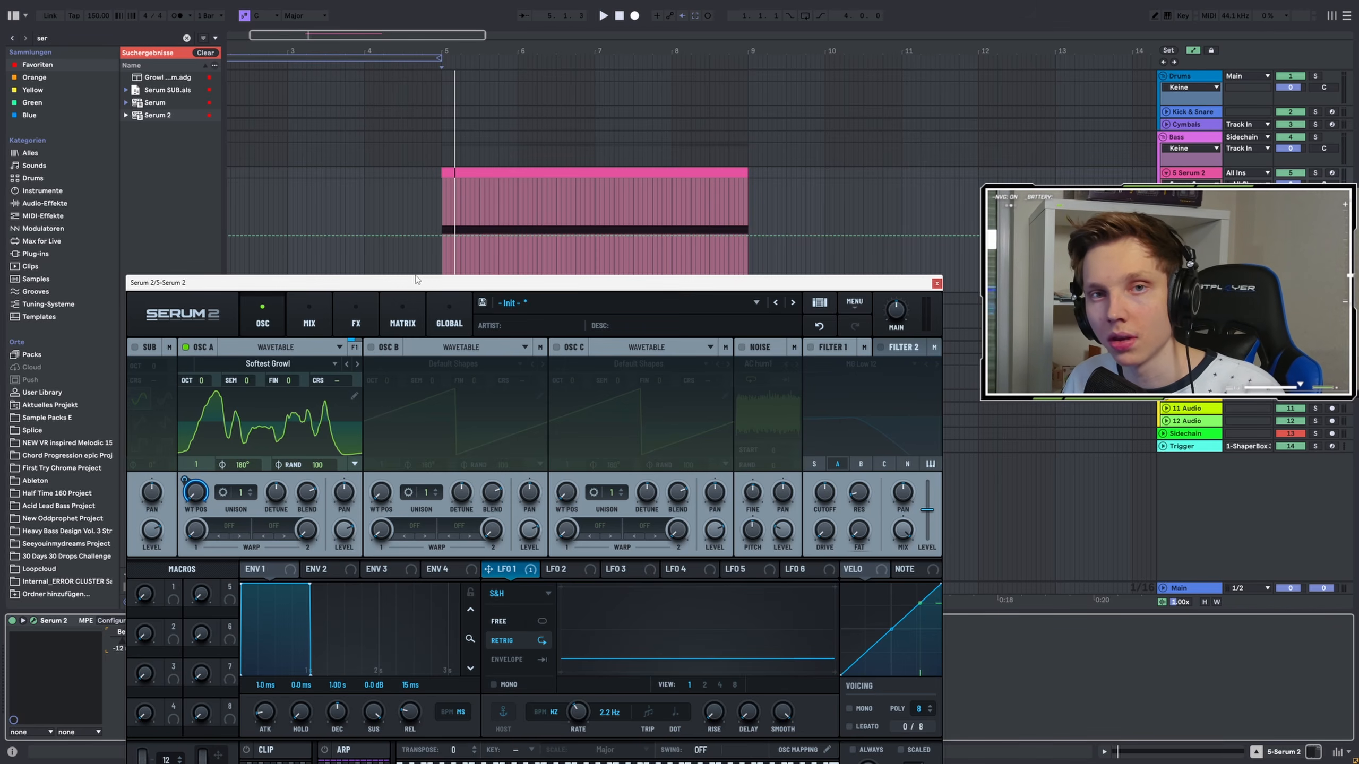
left_click_drag(417, 279, 401, 314)
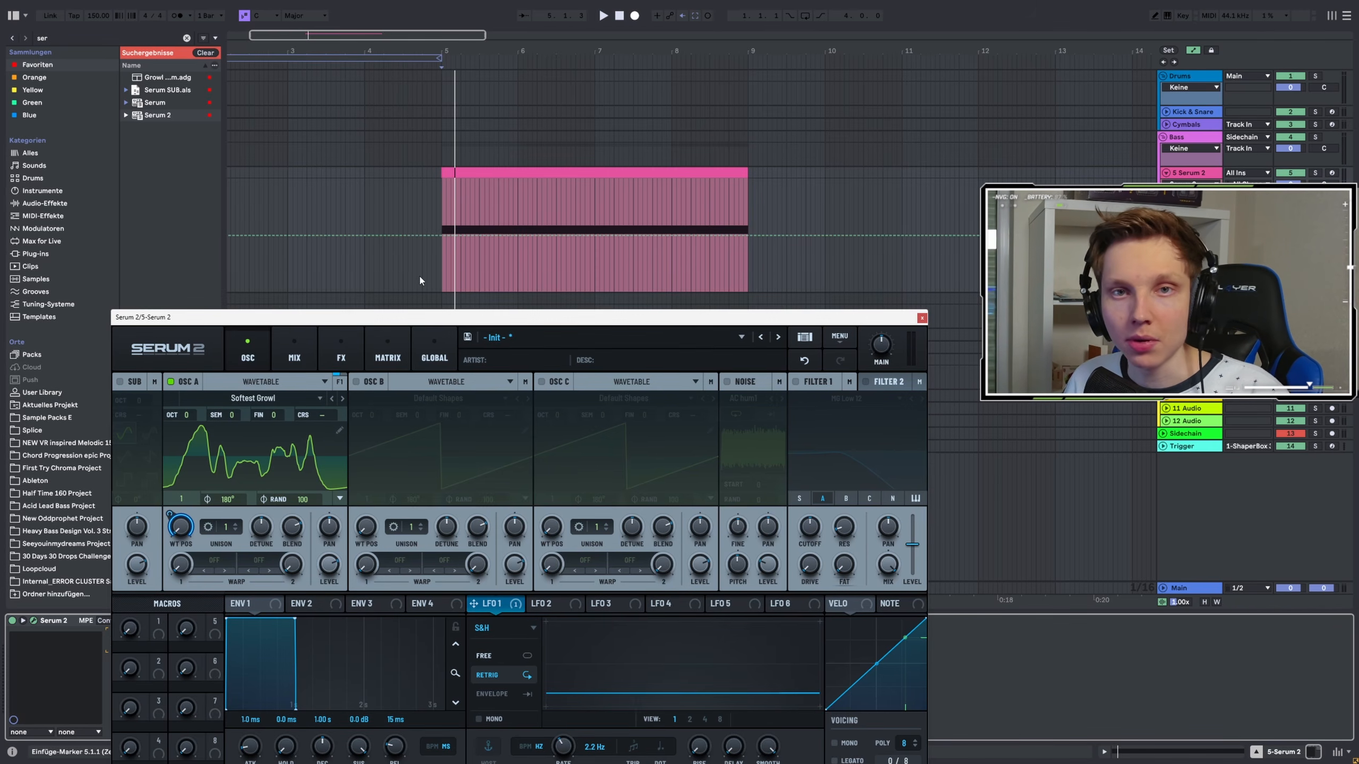
left_click(443, 235)
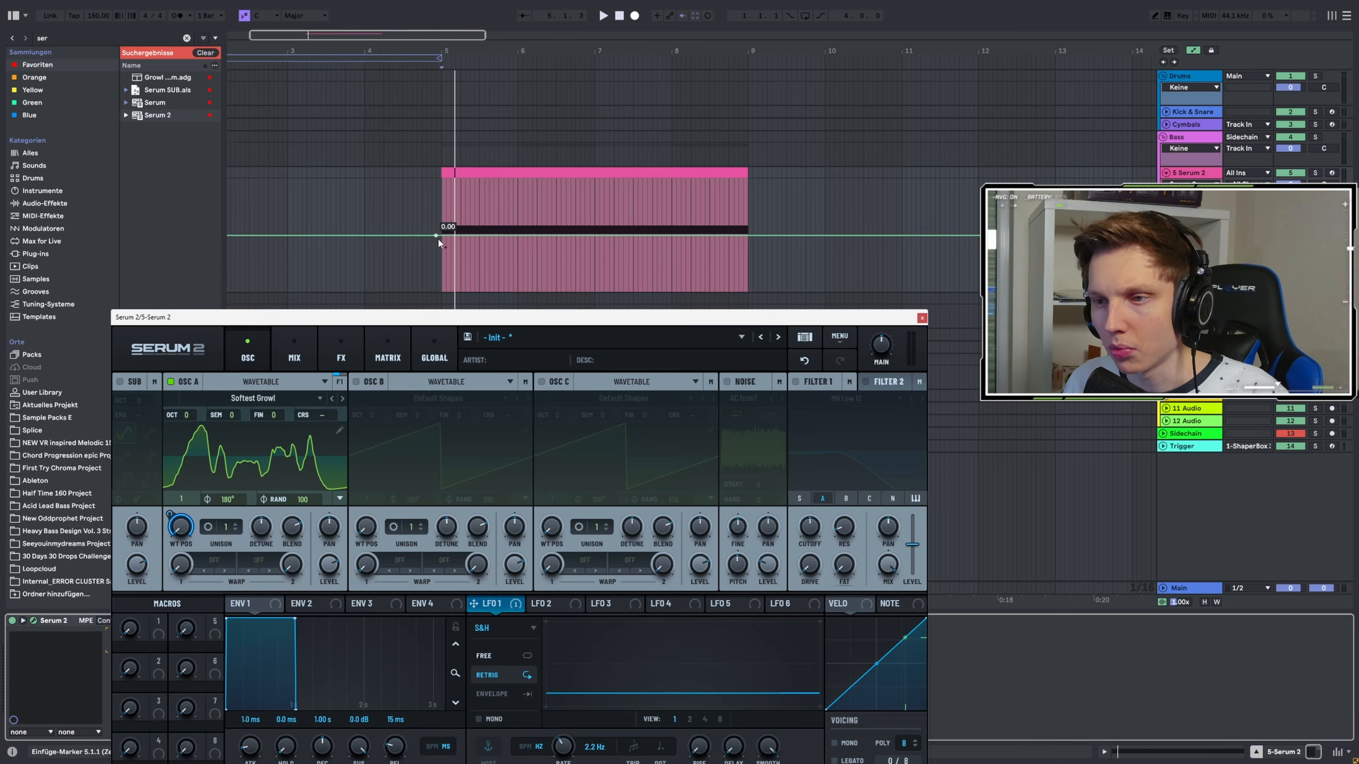
left_click(442, 236)
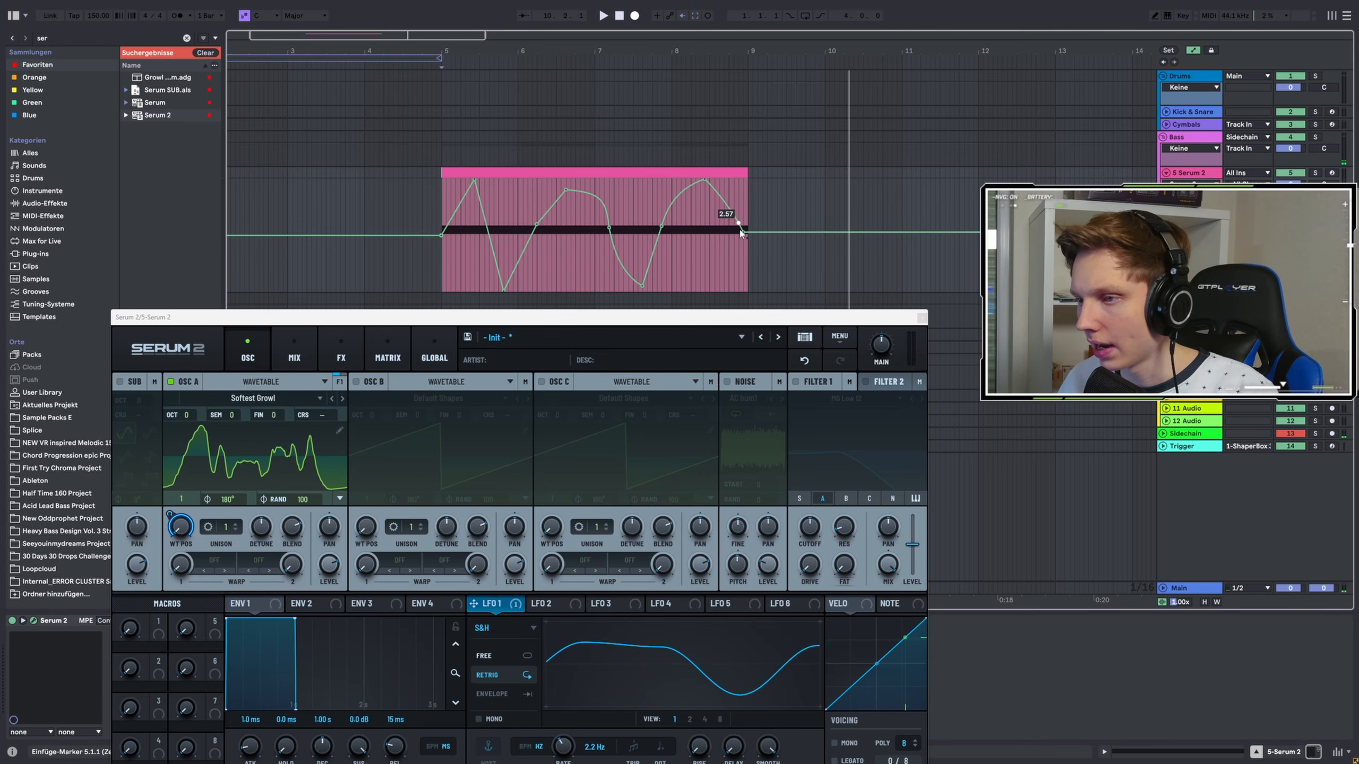
left_click_drag(740, 223, 743, 232)
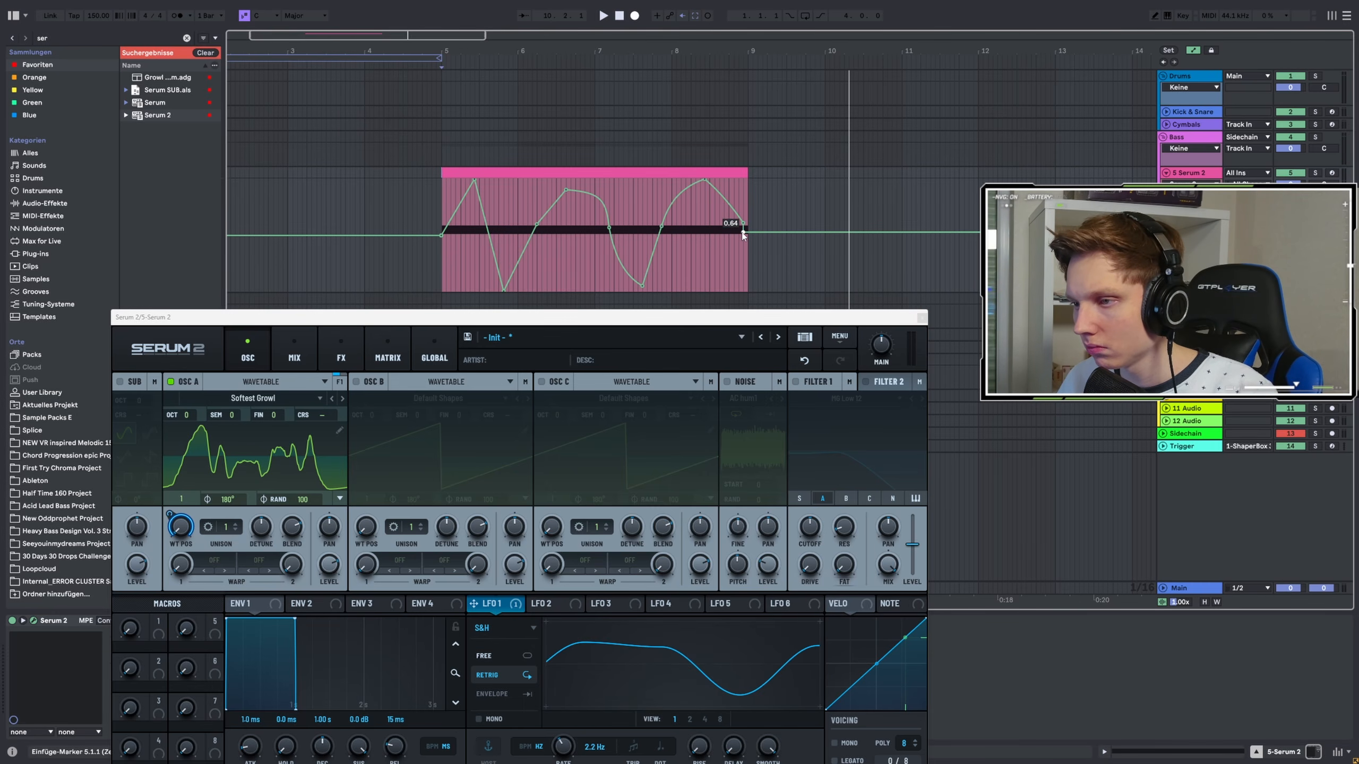
key("space")
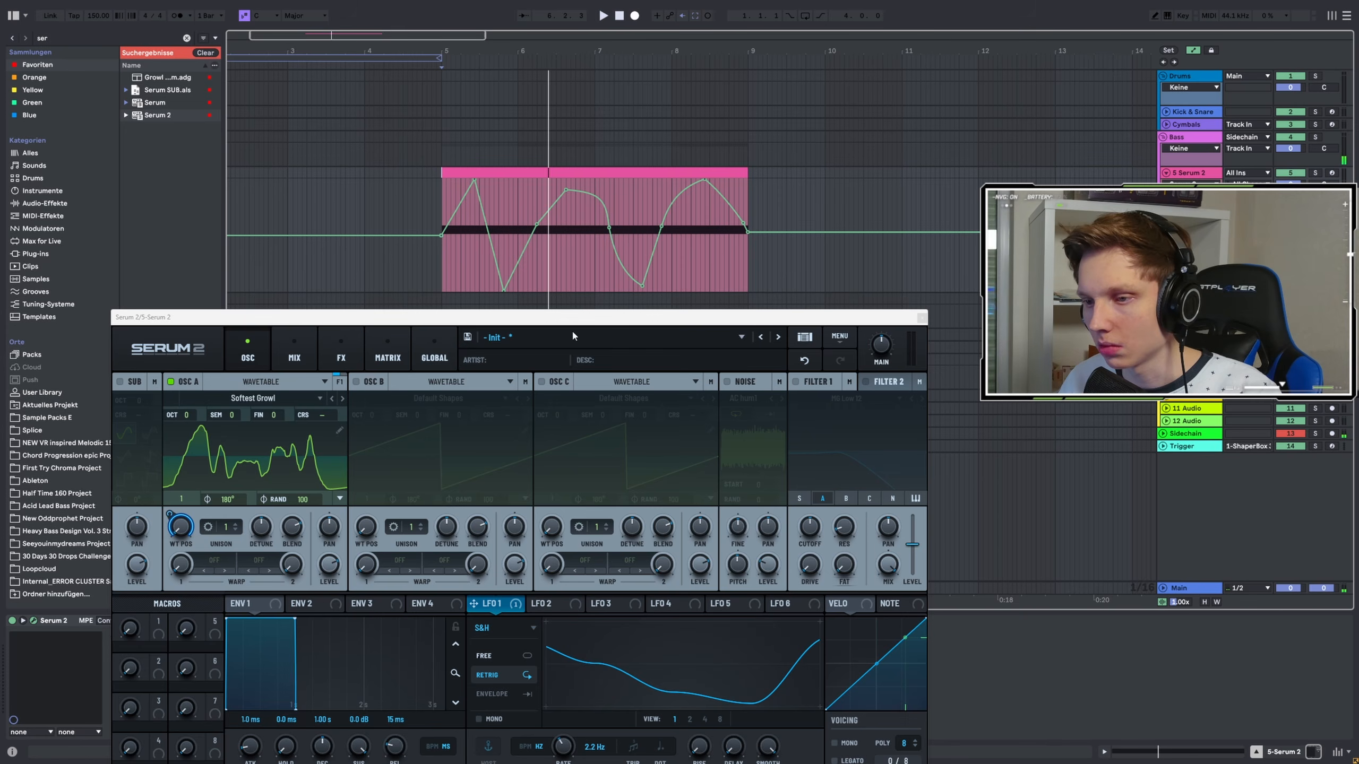
Enable oscillator B
key("space")
left_click_drag(453, 318, 472, 164)
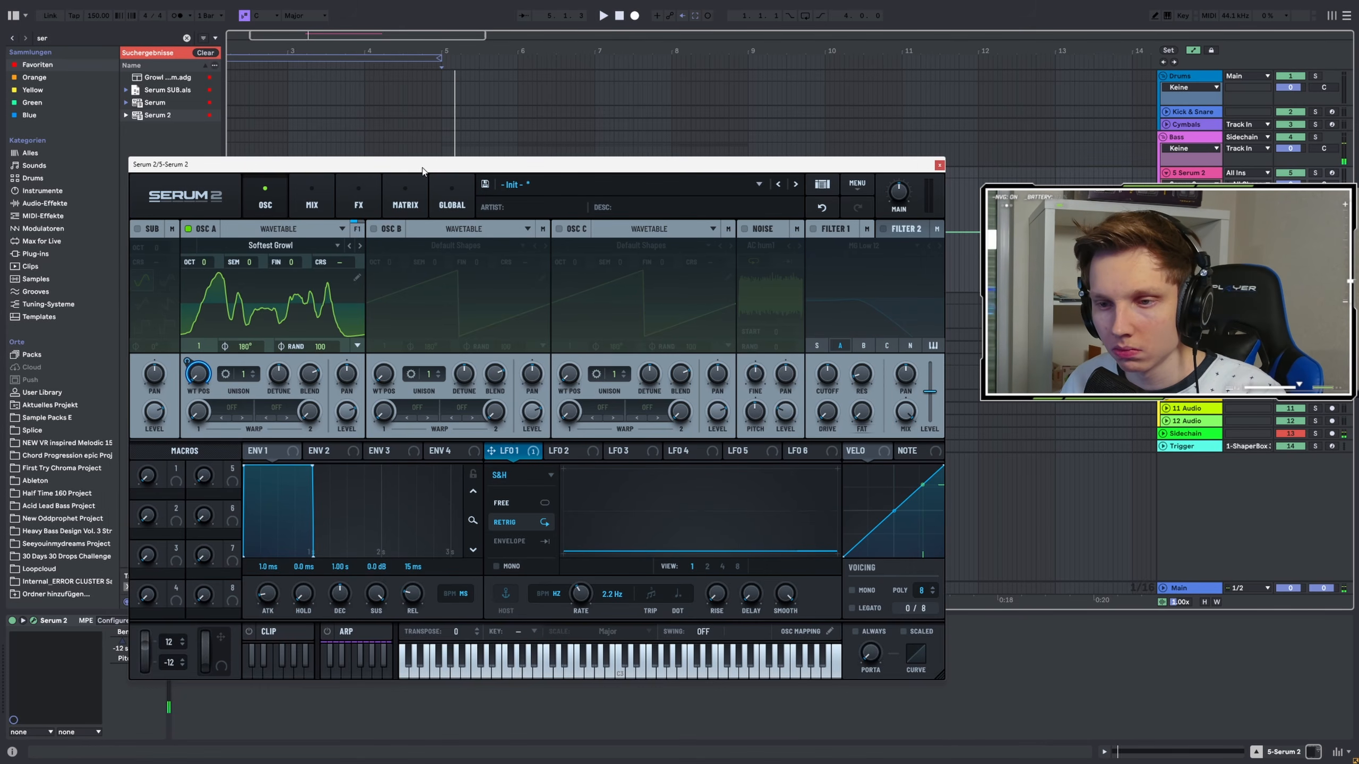
key("space")
key("space")
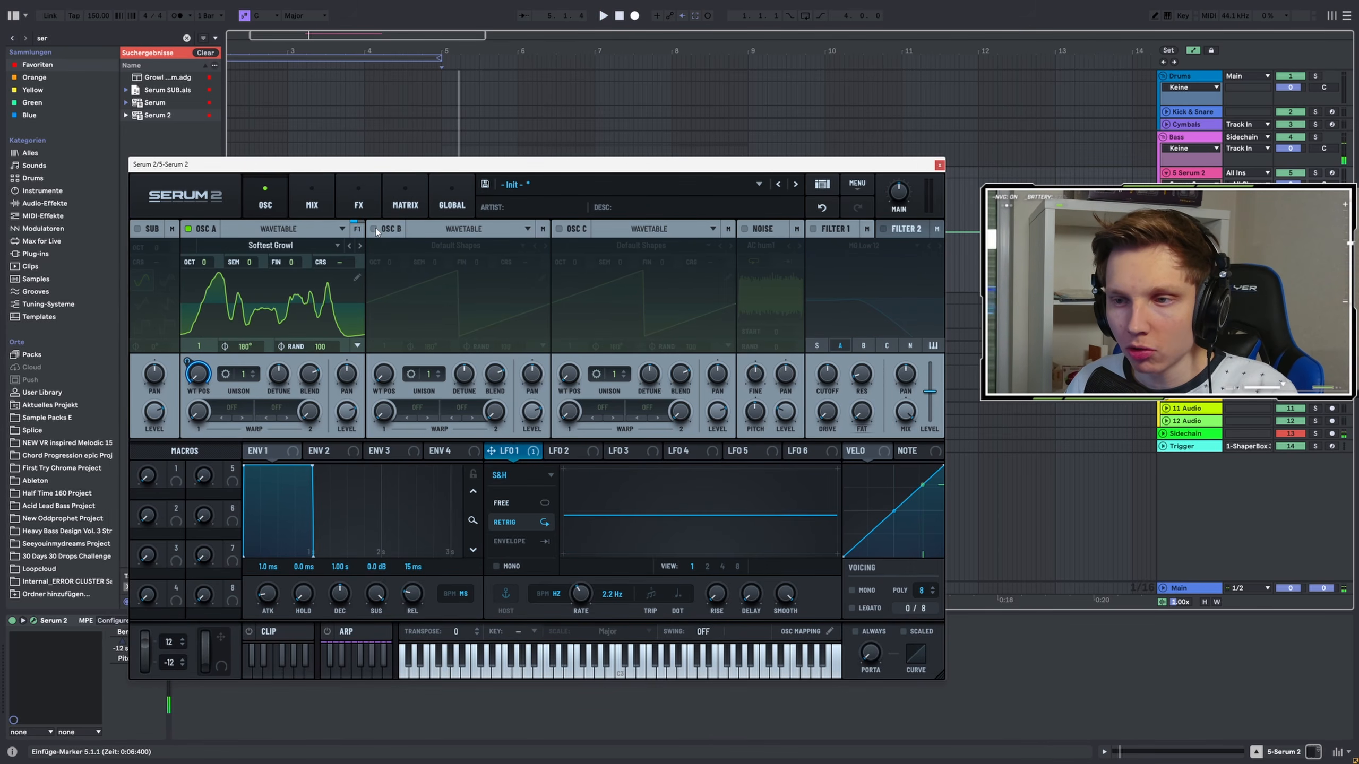
left_click(376, 229)
left_click(389, 231)
left_click(391, 230)
left_click(407, 247)
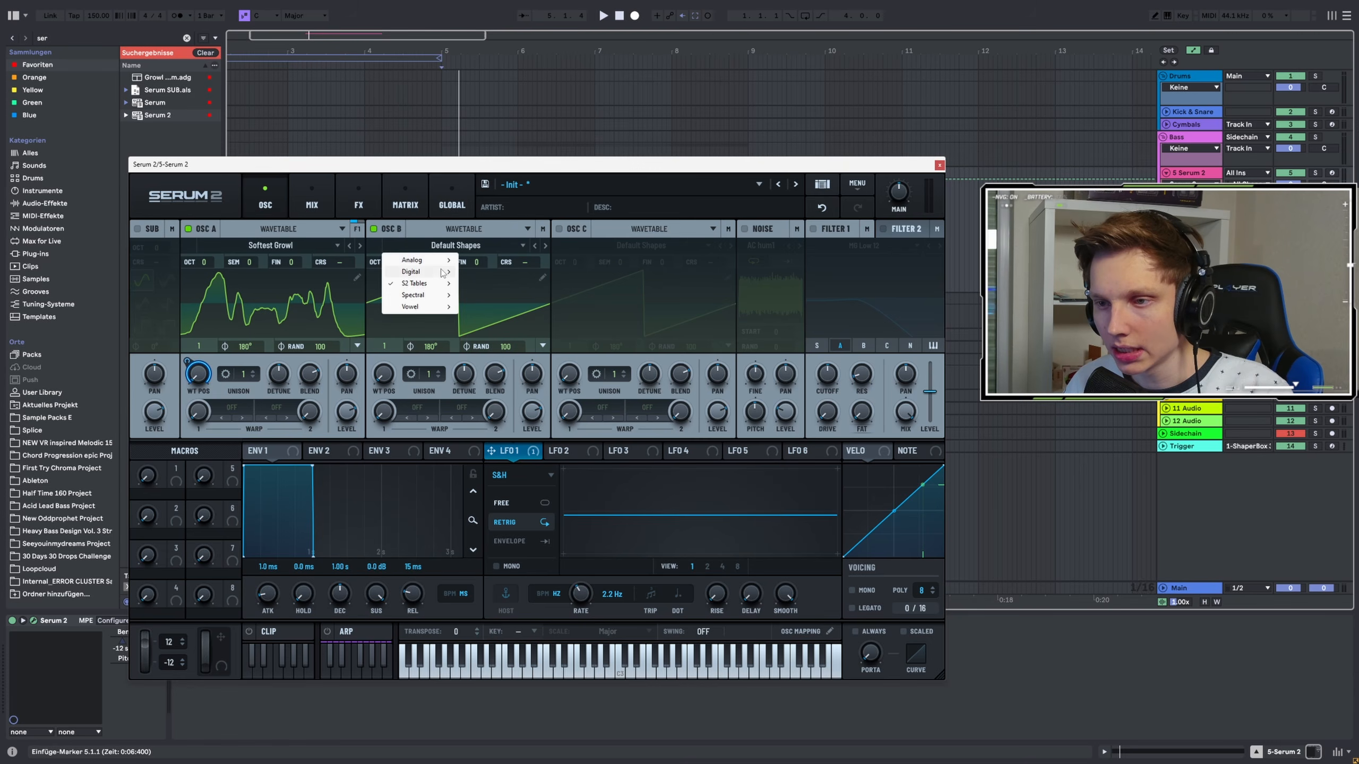
mouse_move(420, 260)
left_click(484, 309)
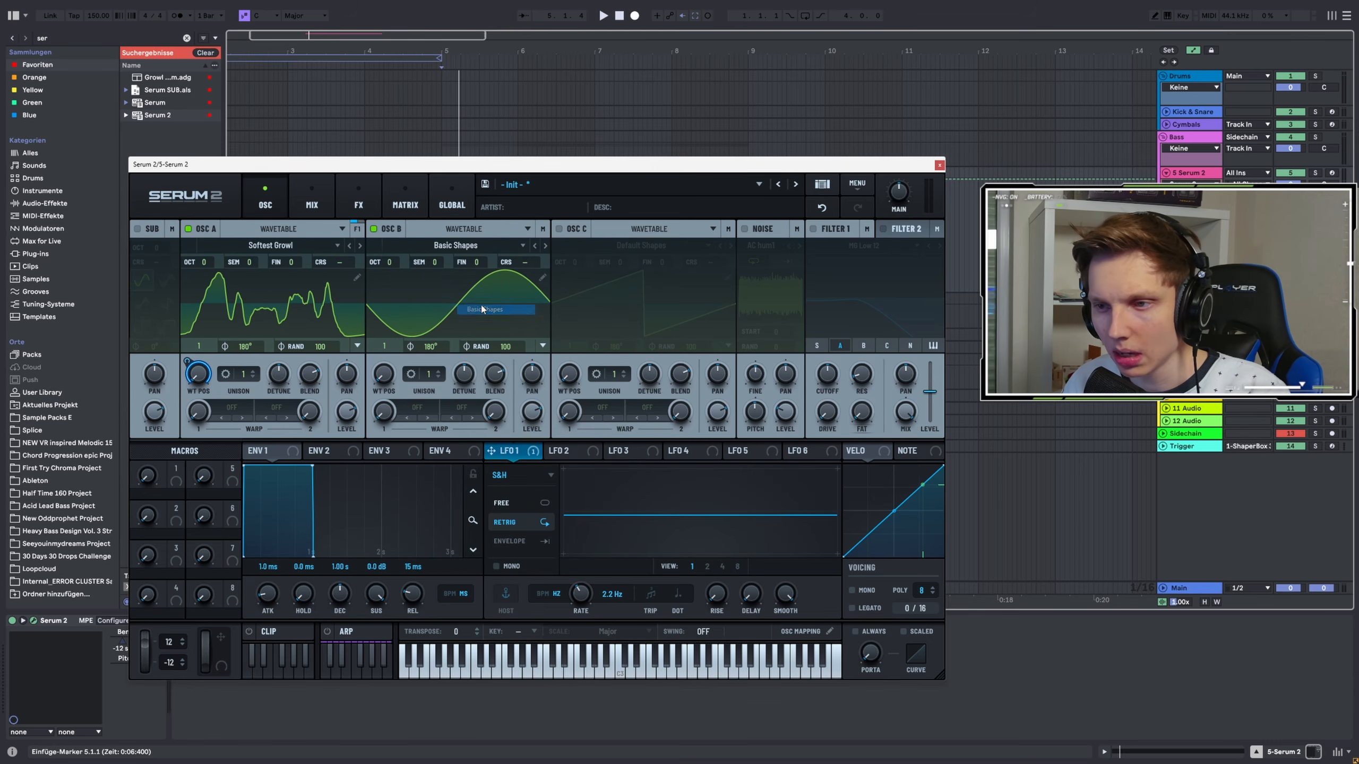
Load the Default Shapes wavetable into oscillator B
left_click(444, 246)
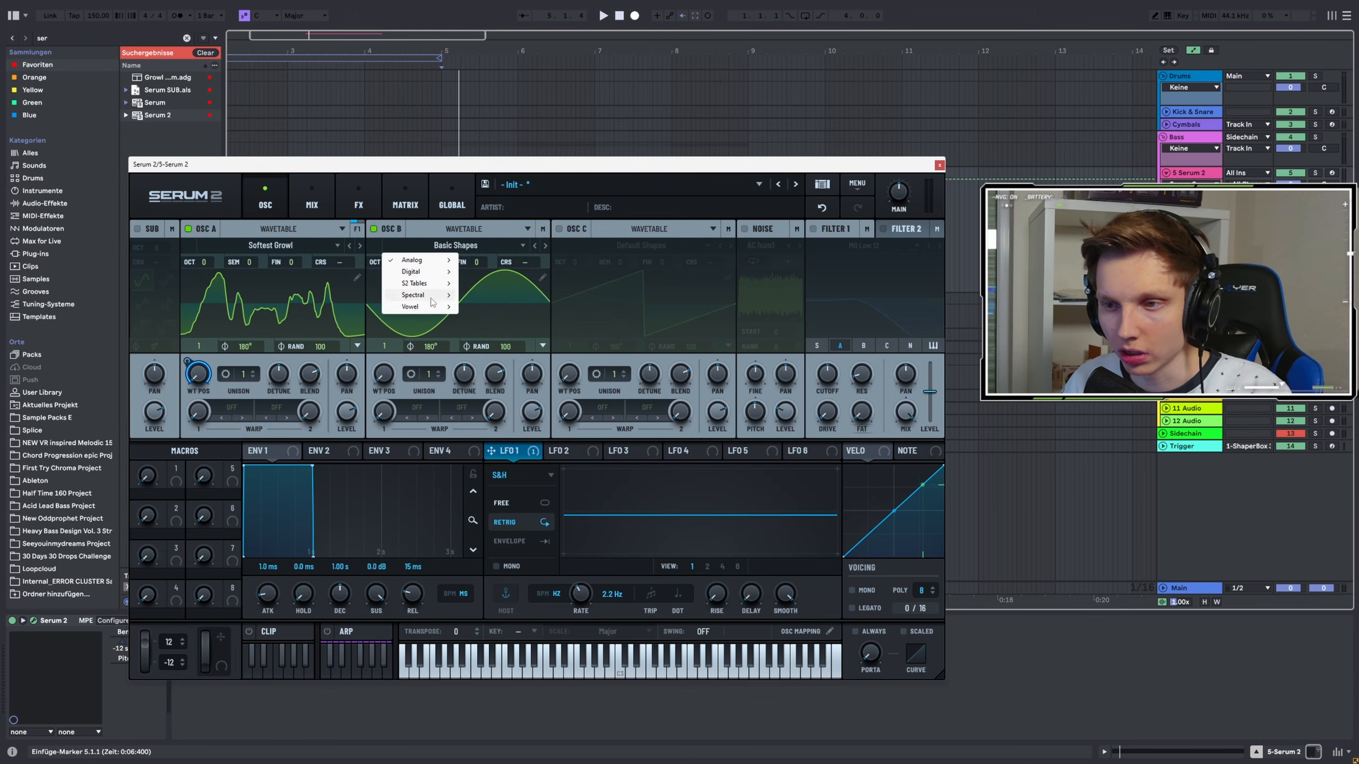
mouse_move(428, 283)
left_click(508, 307)
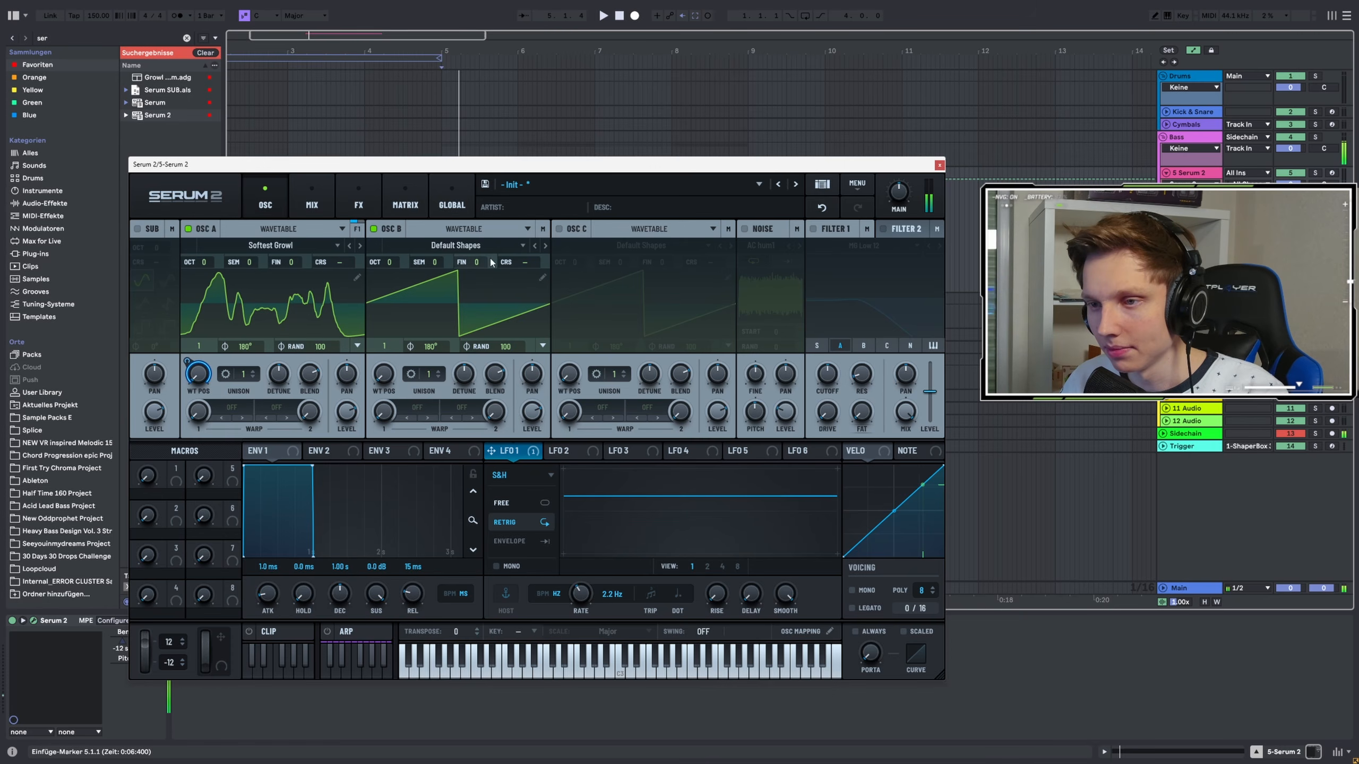
Set oscillator A's warp mode to FM (B)
left_click_drag(527, 410, 427, 609)
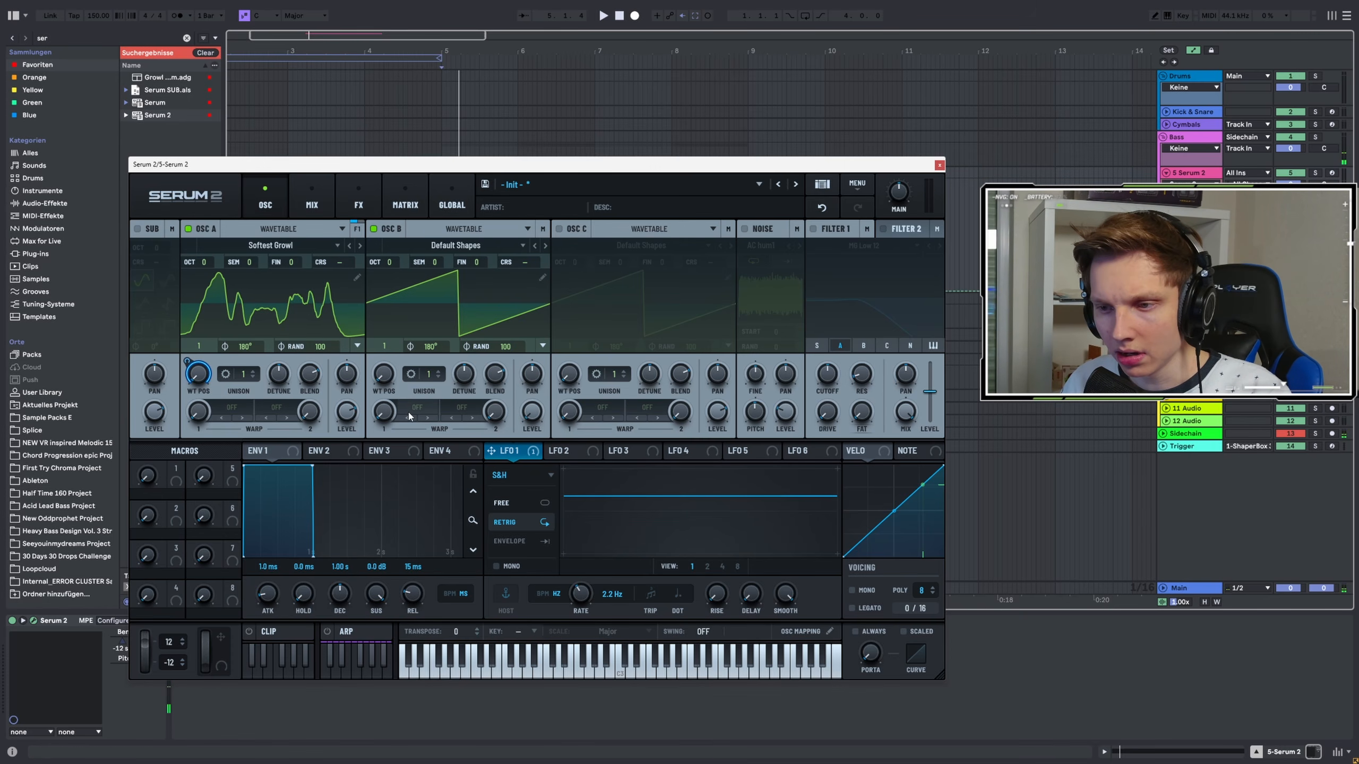
left_click(251, 420)
mouse_move(267, 480)
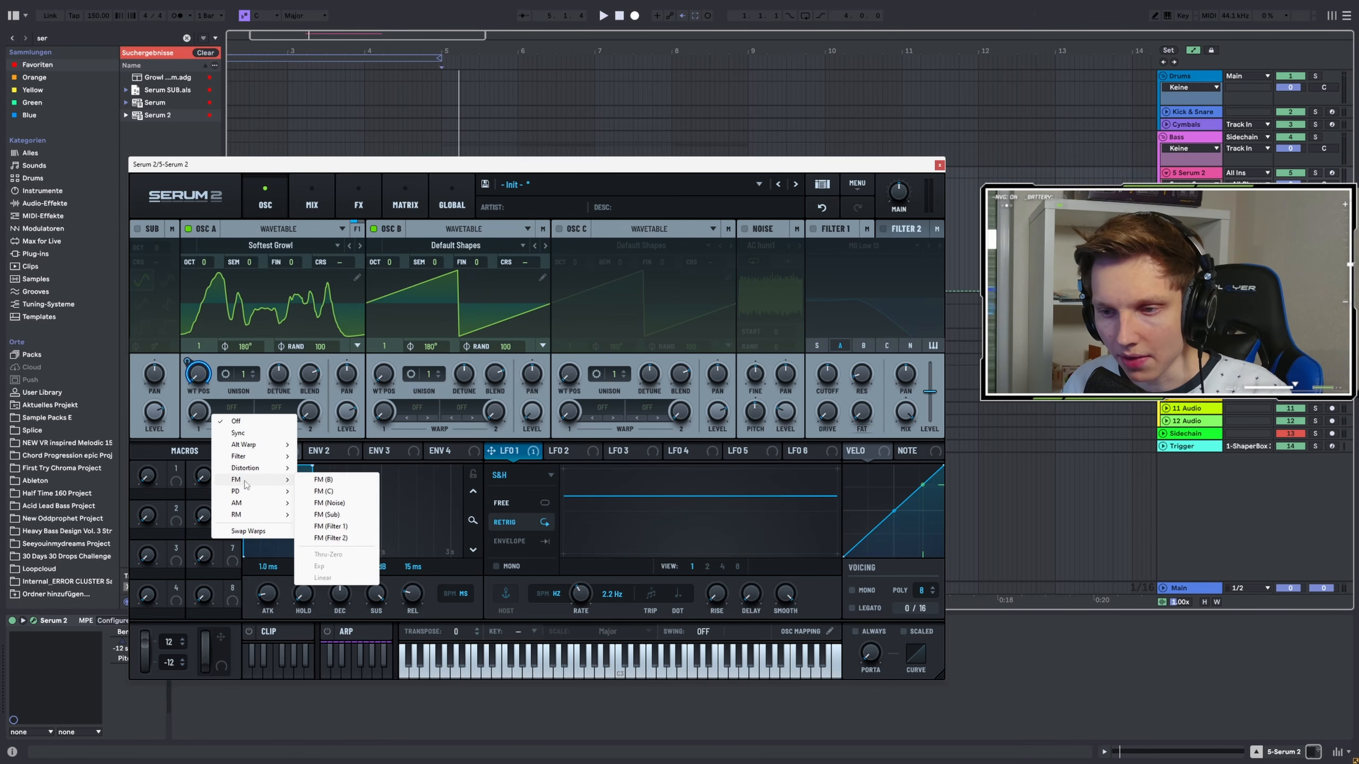
left_click(345, 481)
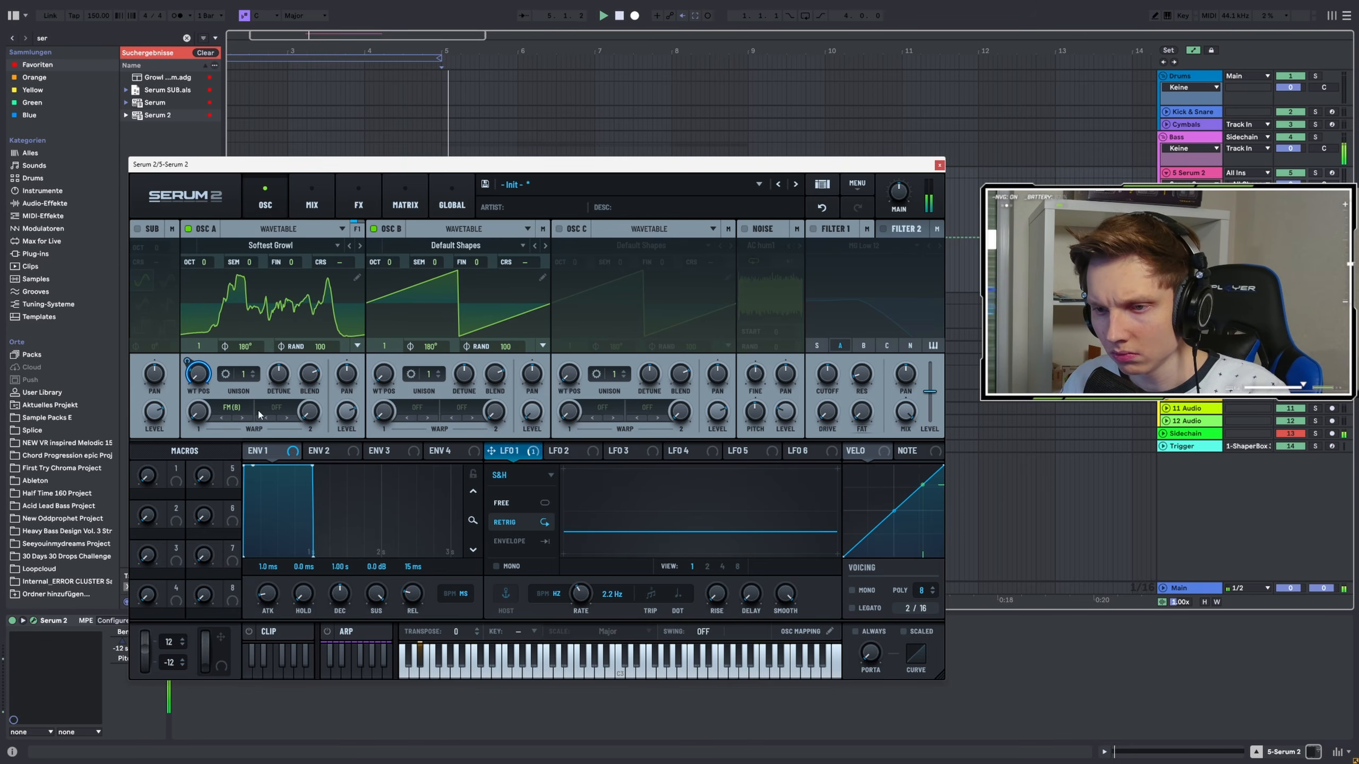
Raise oscillator A's FM warp amount and audition the sound
mouse_move(197, 412)
left_mouse_down()
mouse_move(184, 356)
mouse_move(181, 397)
left_mouse_up()
key("space")
key("space")
key("space")
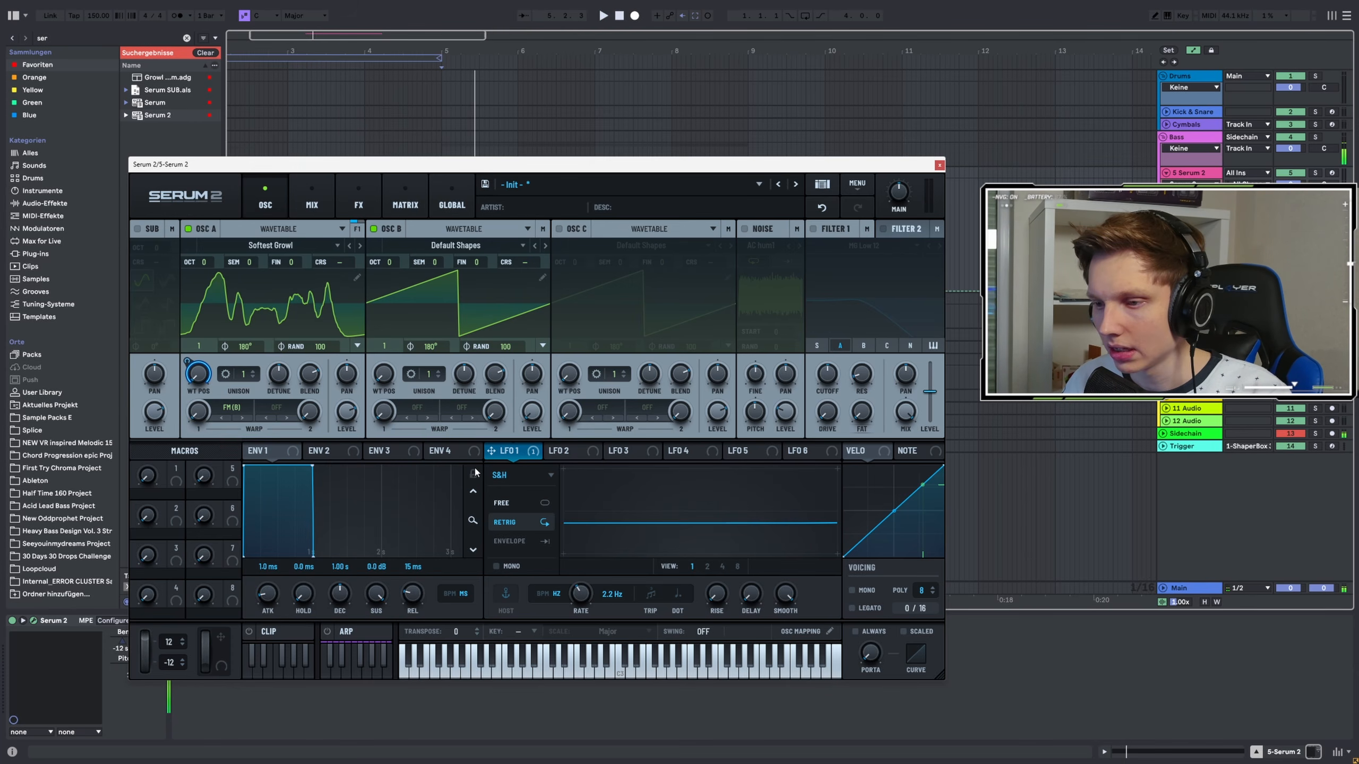
Assign LFO 1 to oscillator A's FM warp amount and audition the sound
left_click_drag(512, 453, 198, 412)
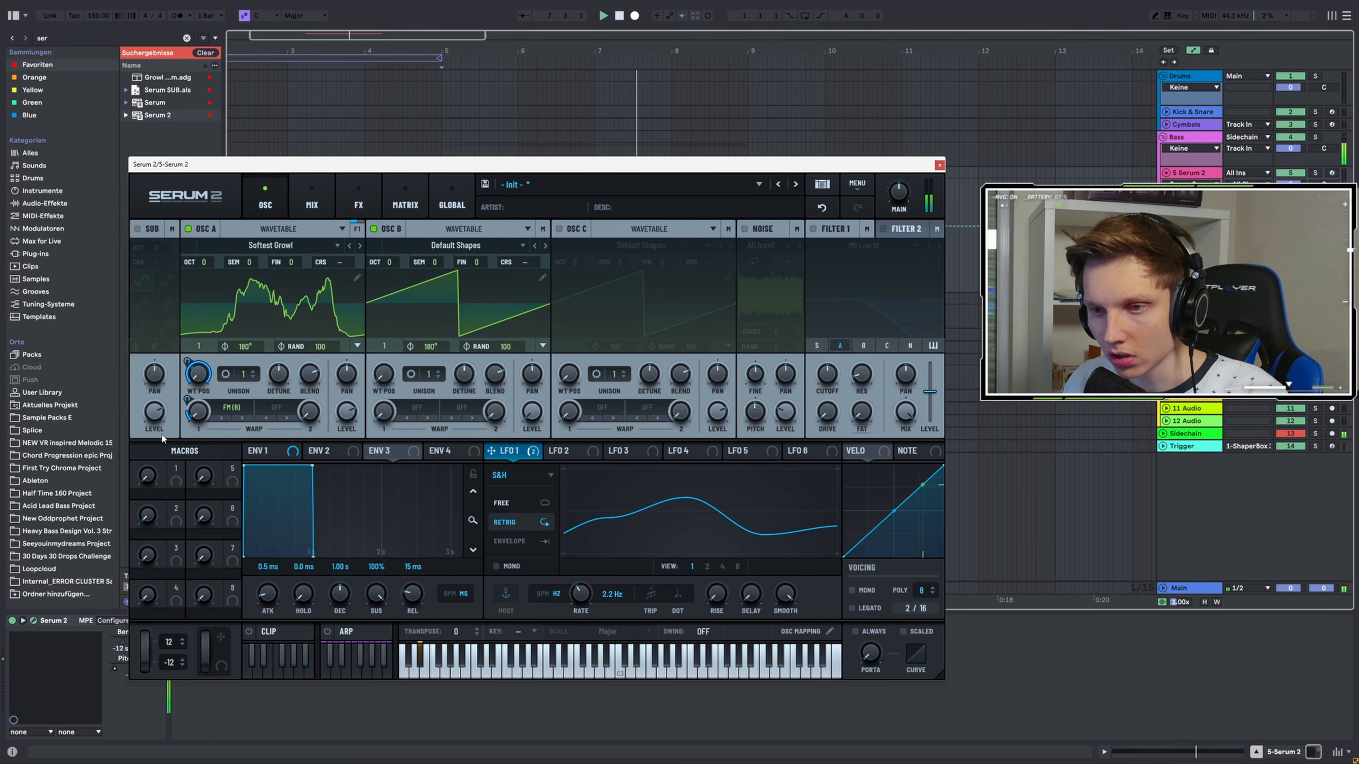
key("space")
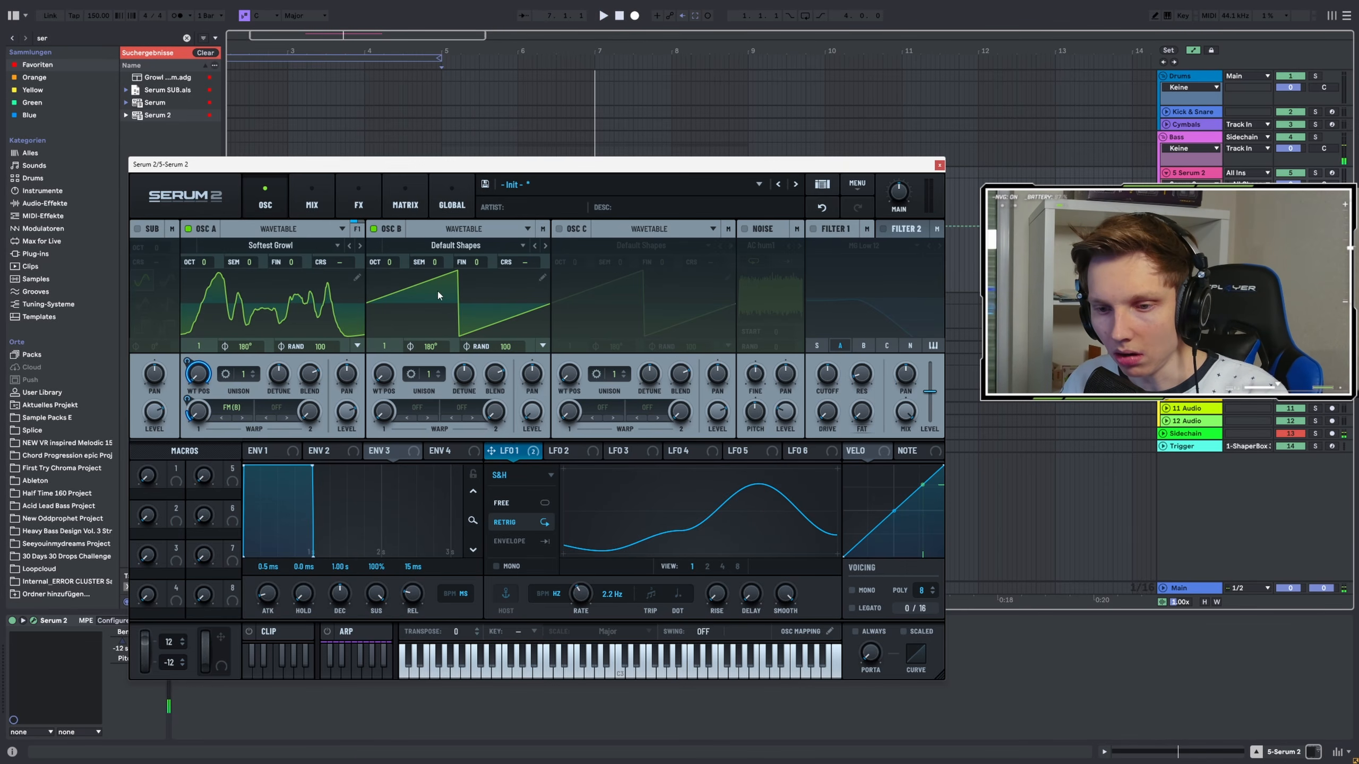
Open LFO 2 and switch its mode to S&H
left_click(553, 456)
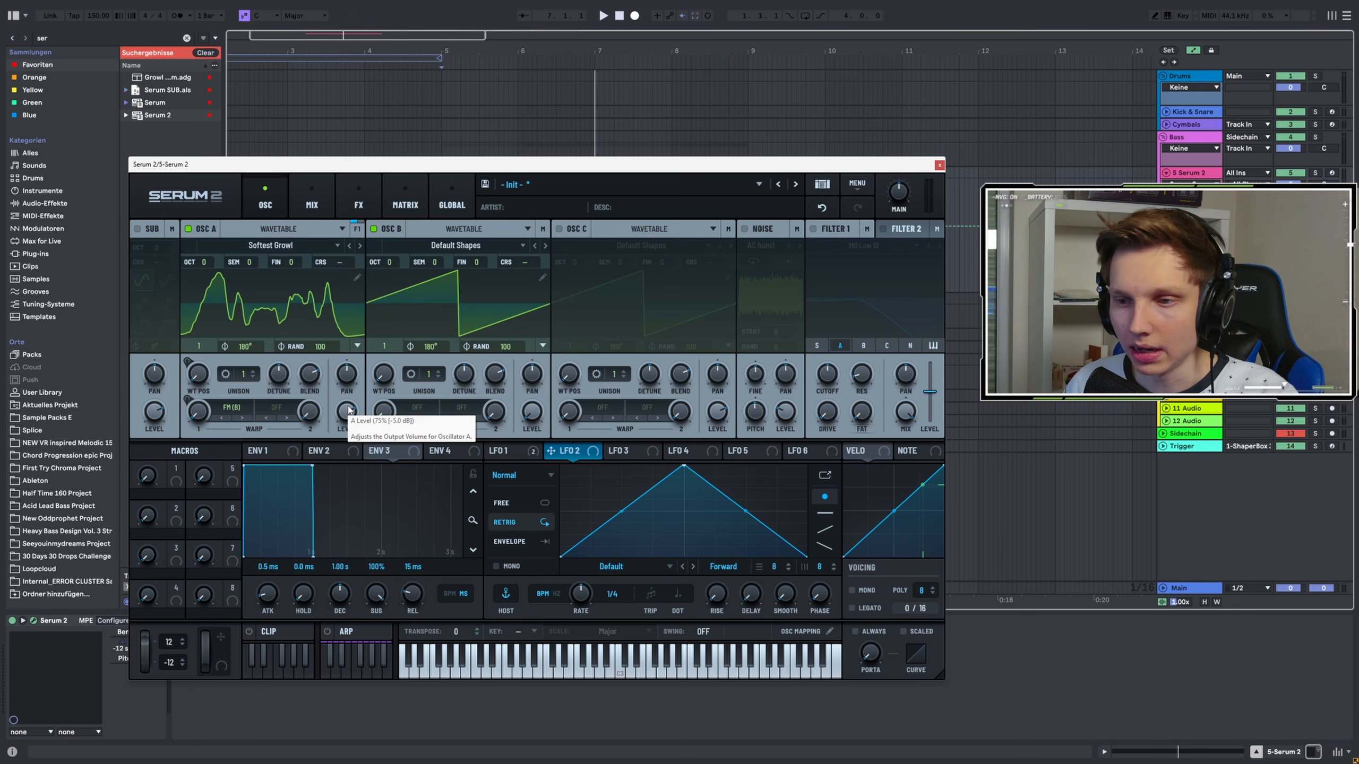
left_click(530, 473)
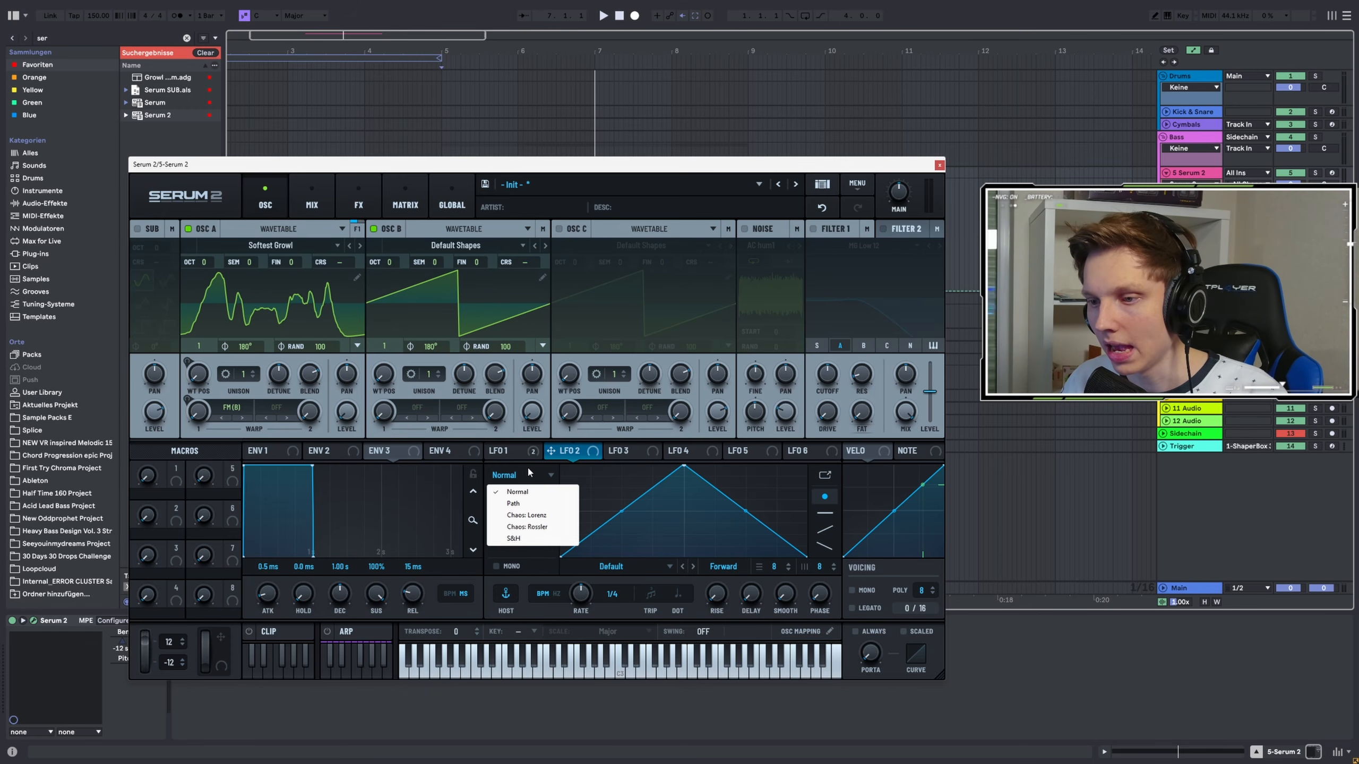
left_click(512, 476)
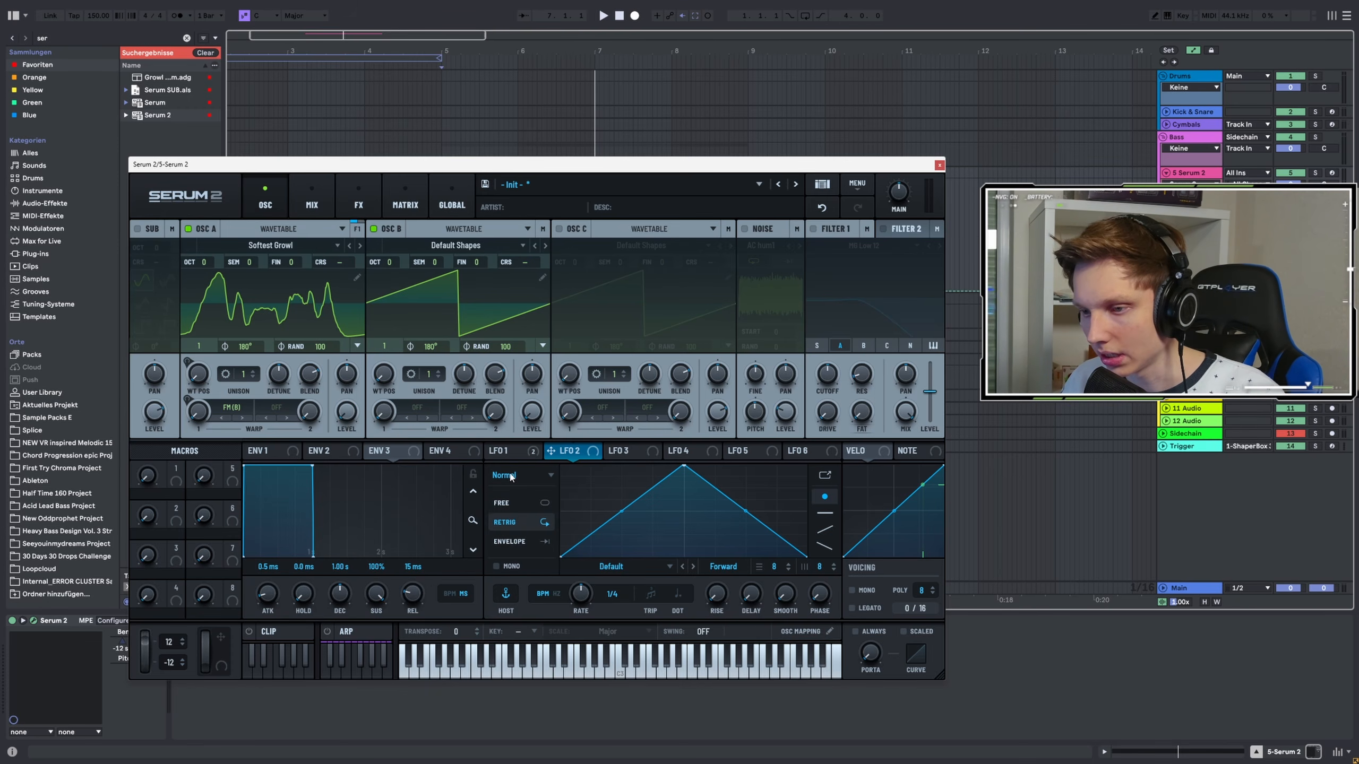
left_click(511, 475)
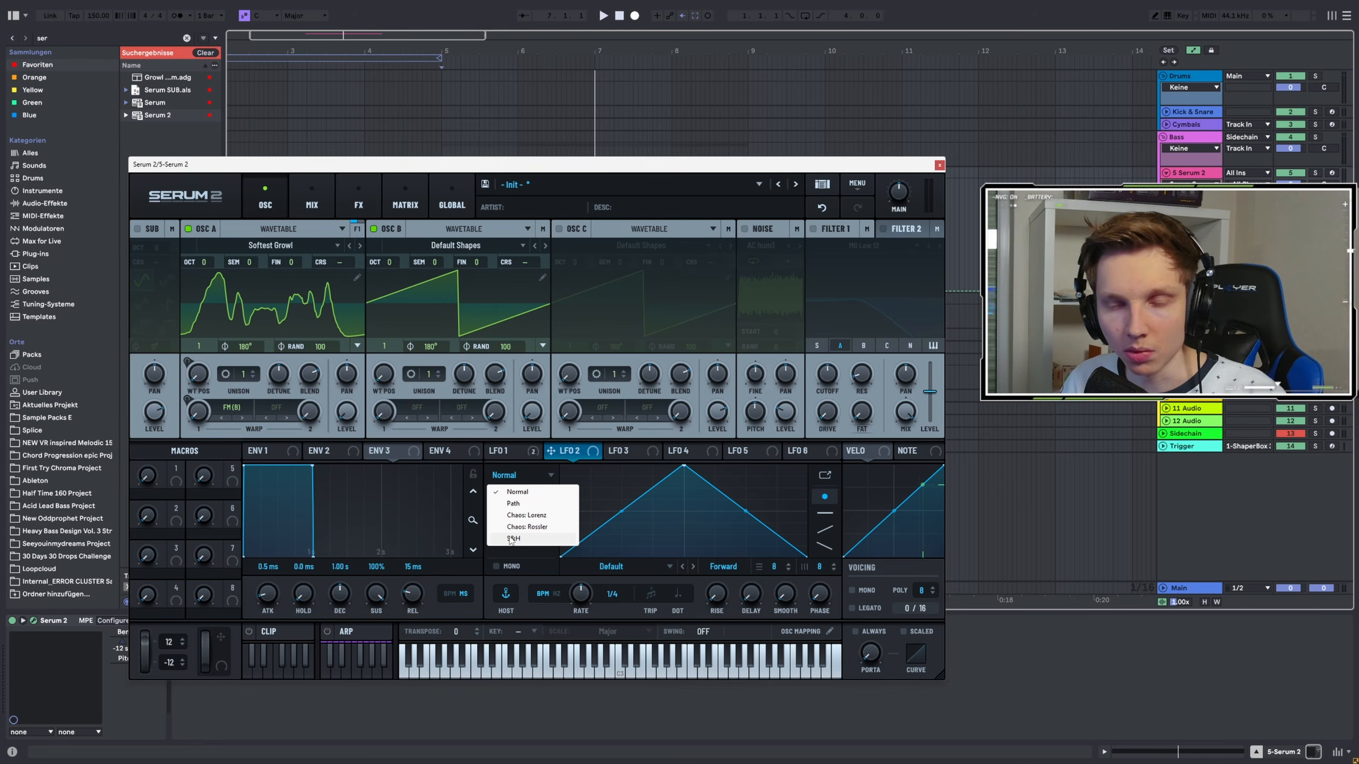
left_click(511, 538)
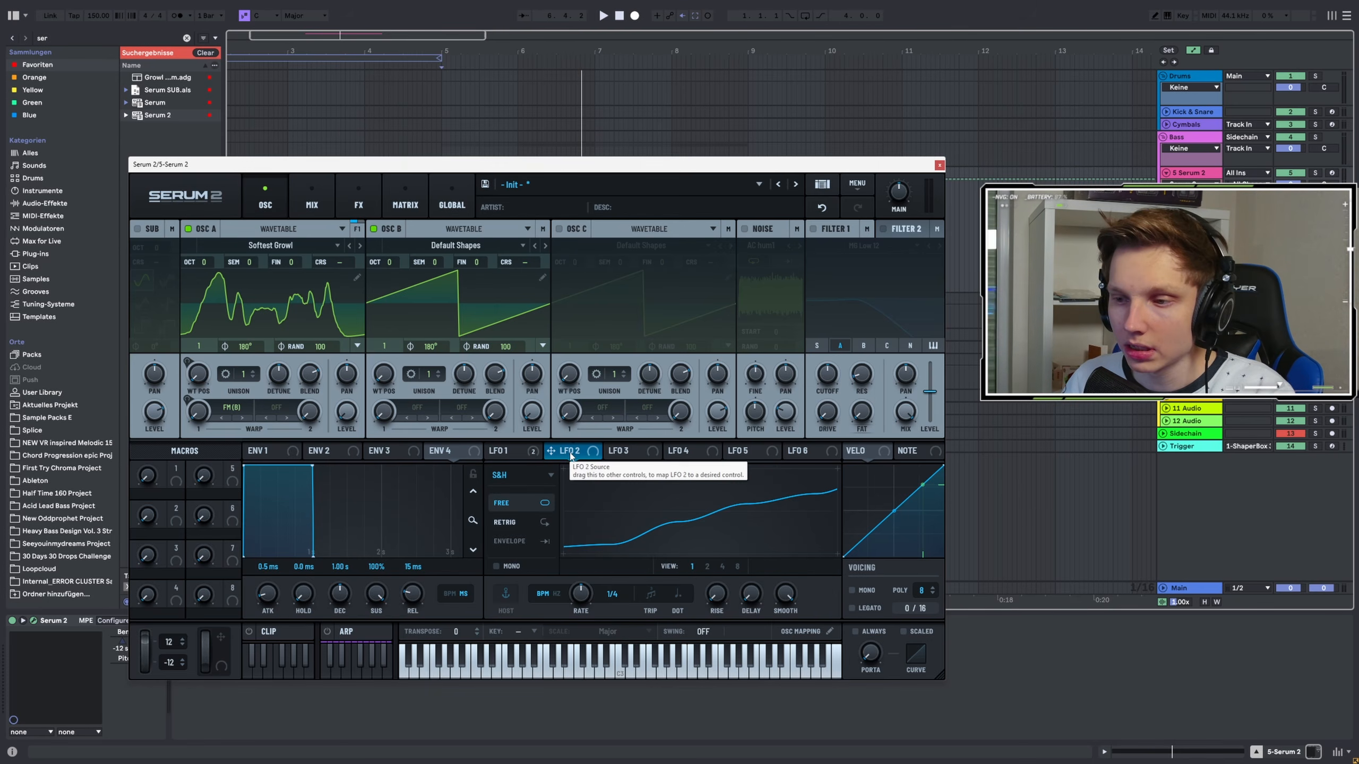
Map LFO 2 to oscillator A's level and set the LFO 2 rate to 2.6 Hz while auditioning
left_click_drag(558, 456, 346, 413)
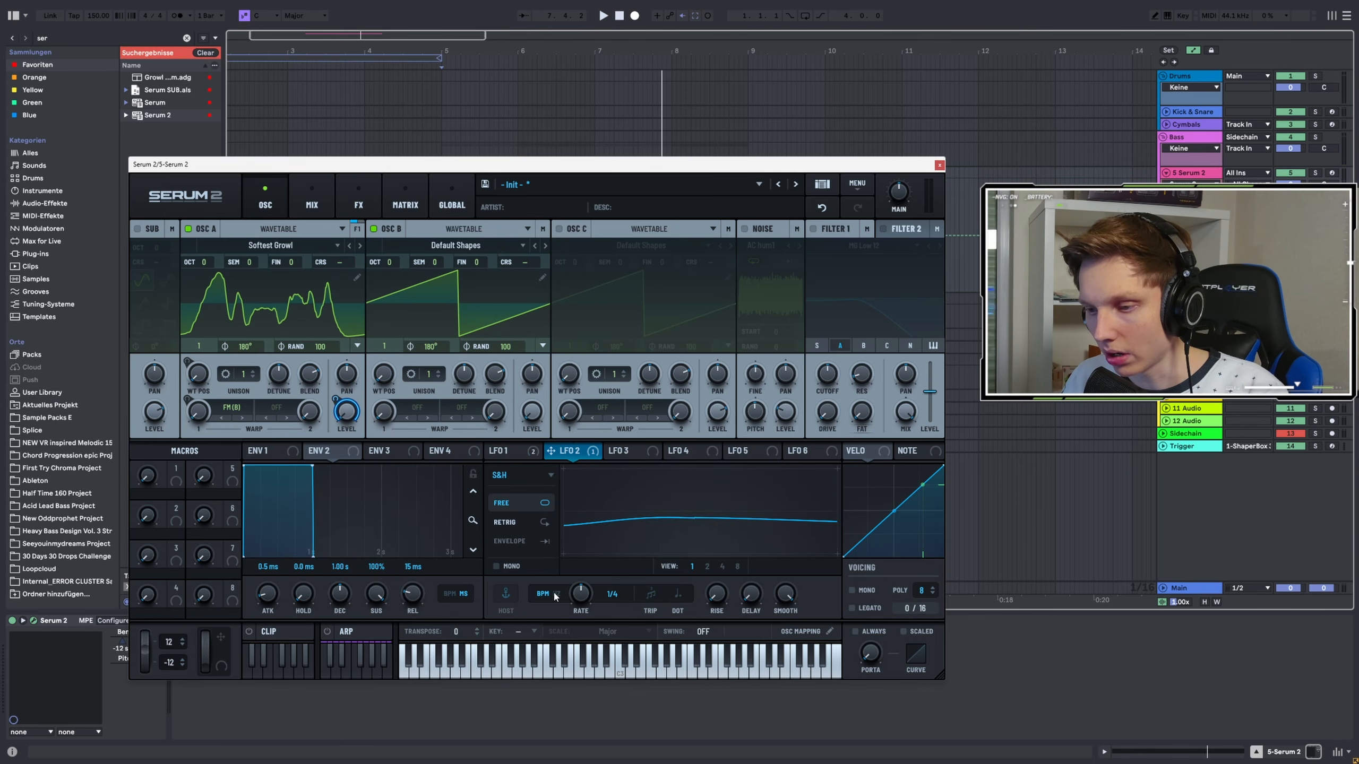
key("space")
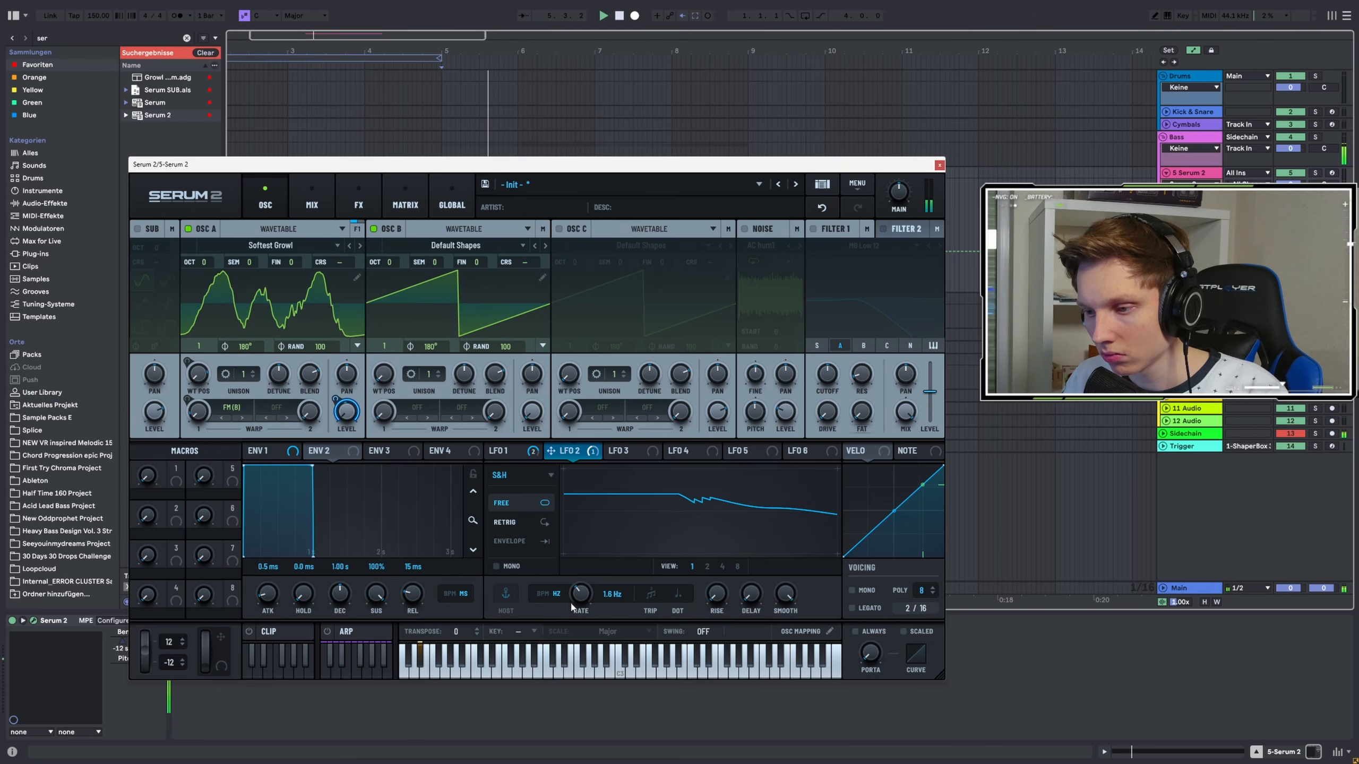
left_click_drag(572, 600, 572, 586)
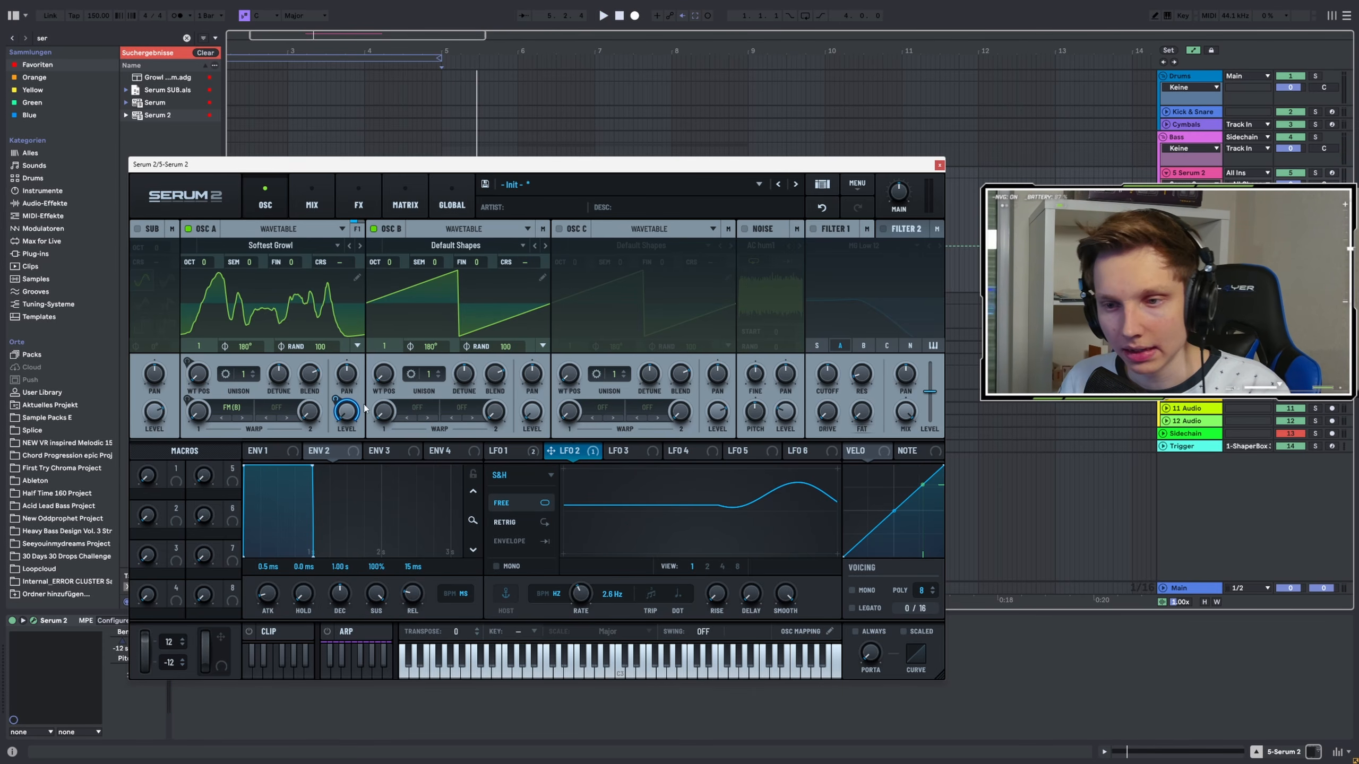
Set oscillator A's second warp slot to Distortion Tube
left_click(290, 418)
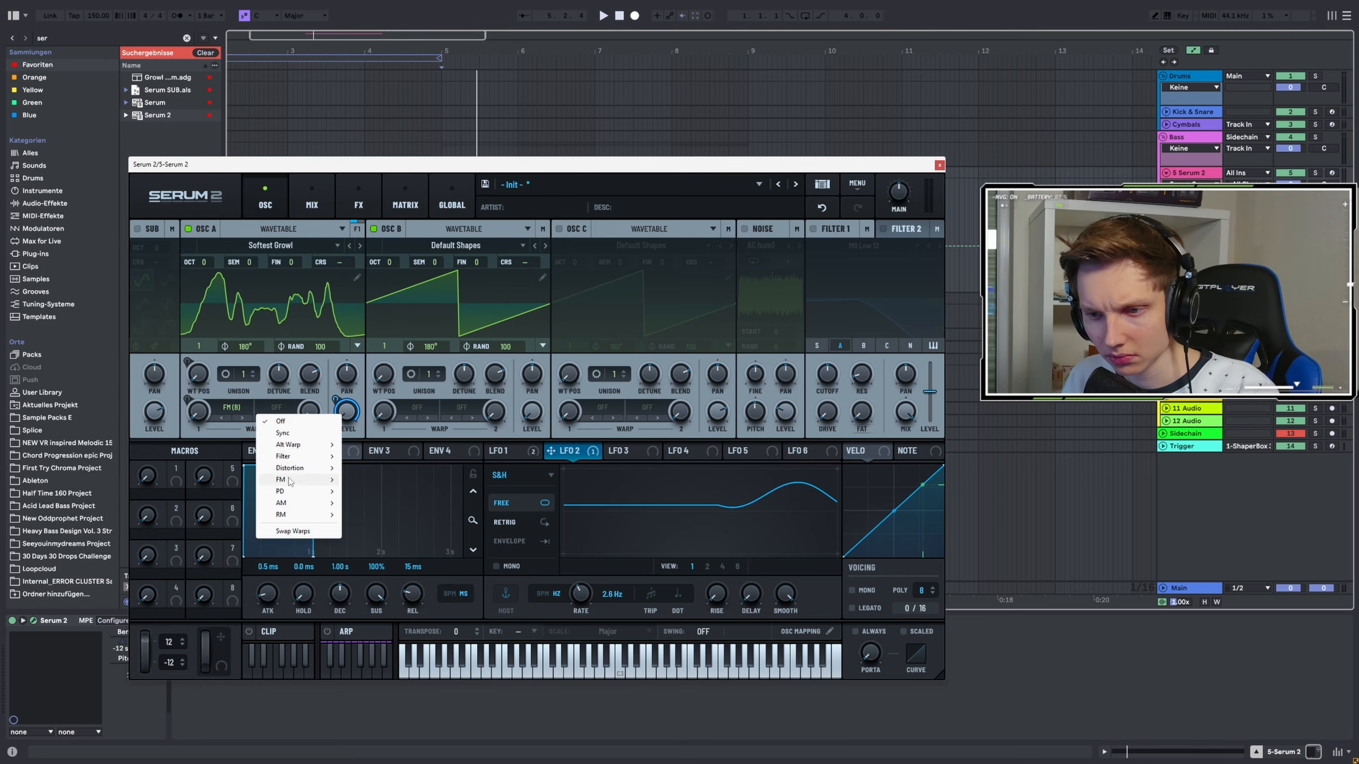
mouse_move(300, 468)
left_click(367, 469)
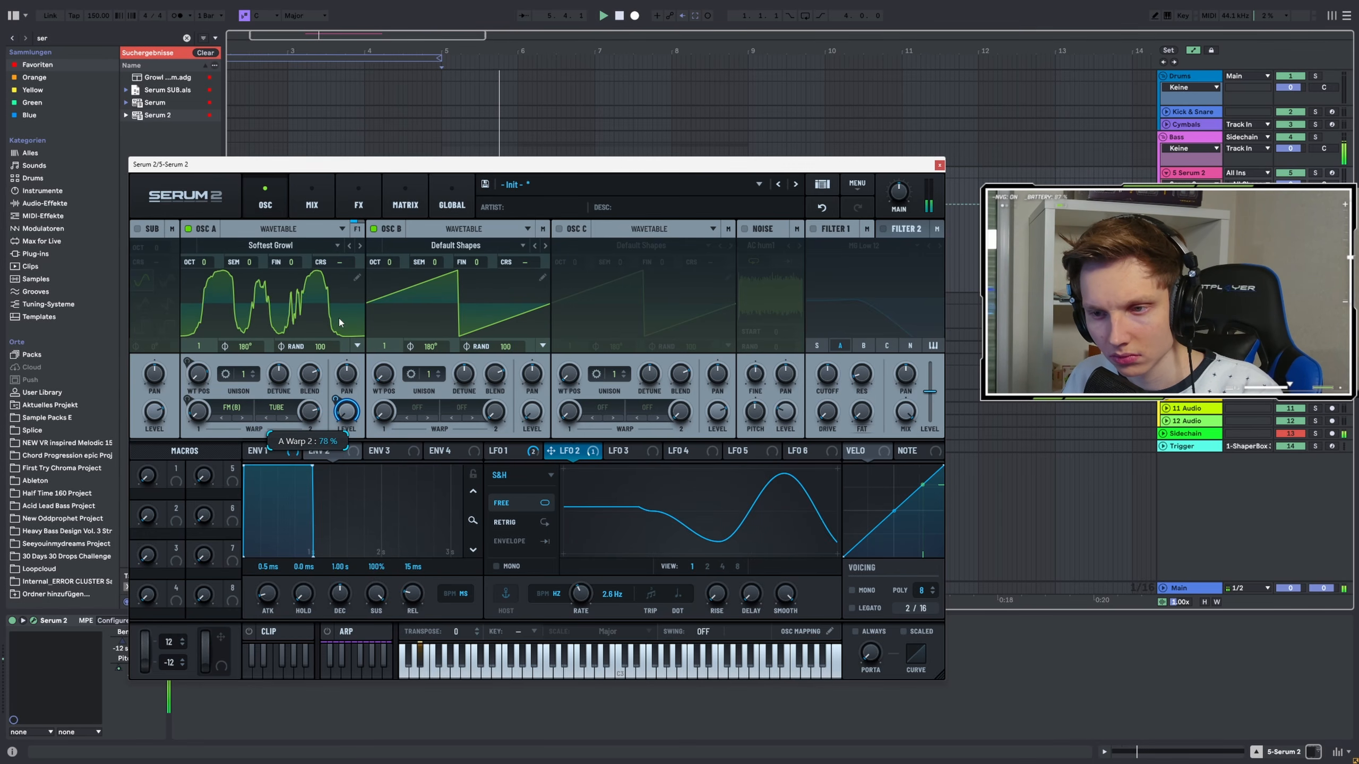
Set oscillator B to wavetable frame 2 and apply a Soft Sat distortion warp at about 34%, auditioning the result
left_click_drag(385, 346, 388, 341)
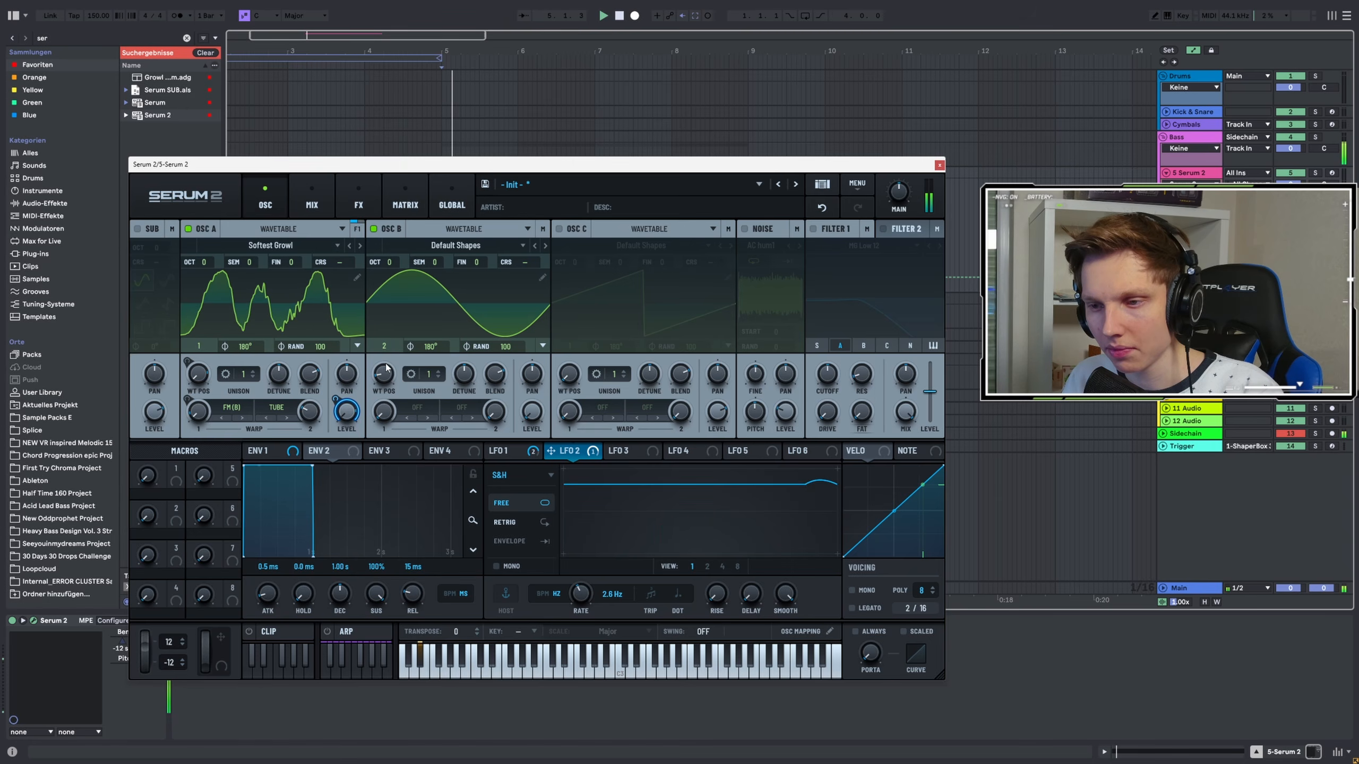
left_click(409, 413)
mouse_move(448, 470)
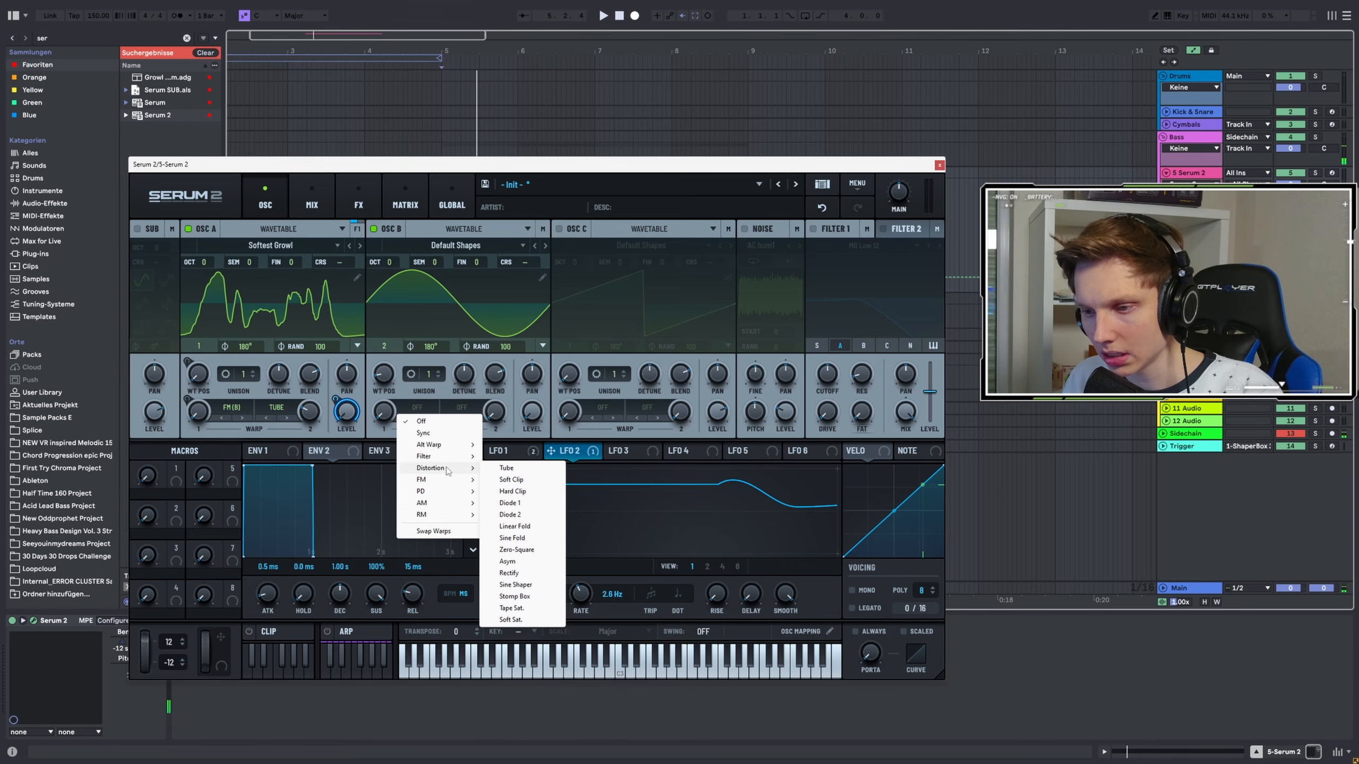
left_click(511, 619)
left_click_drag(383, 412, 394, 382)
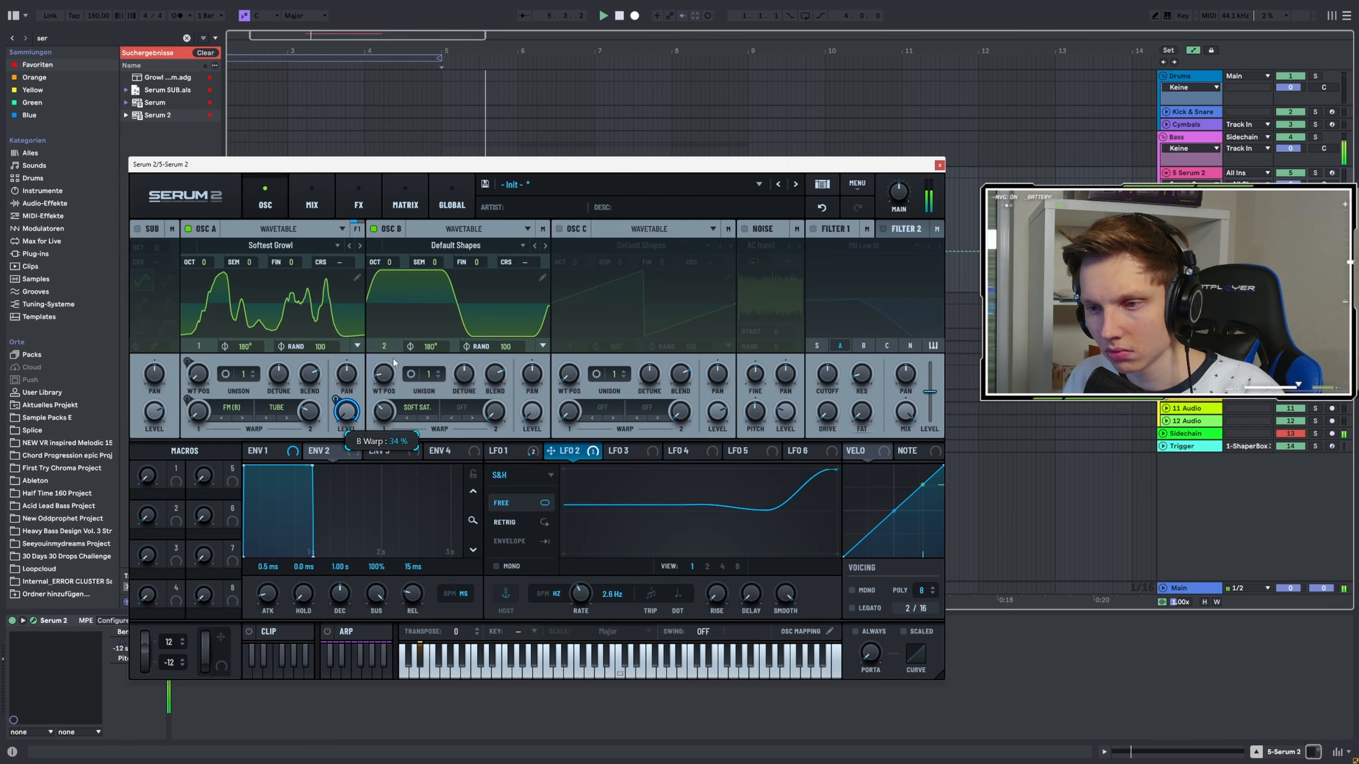
key("space")
key("space")
key("space")
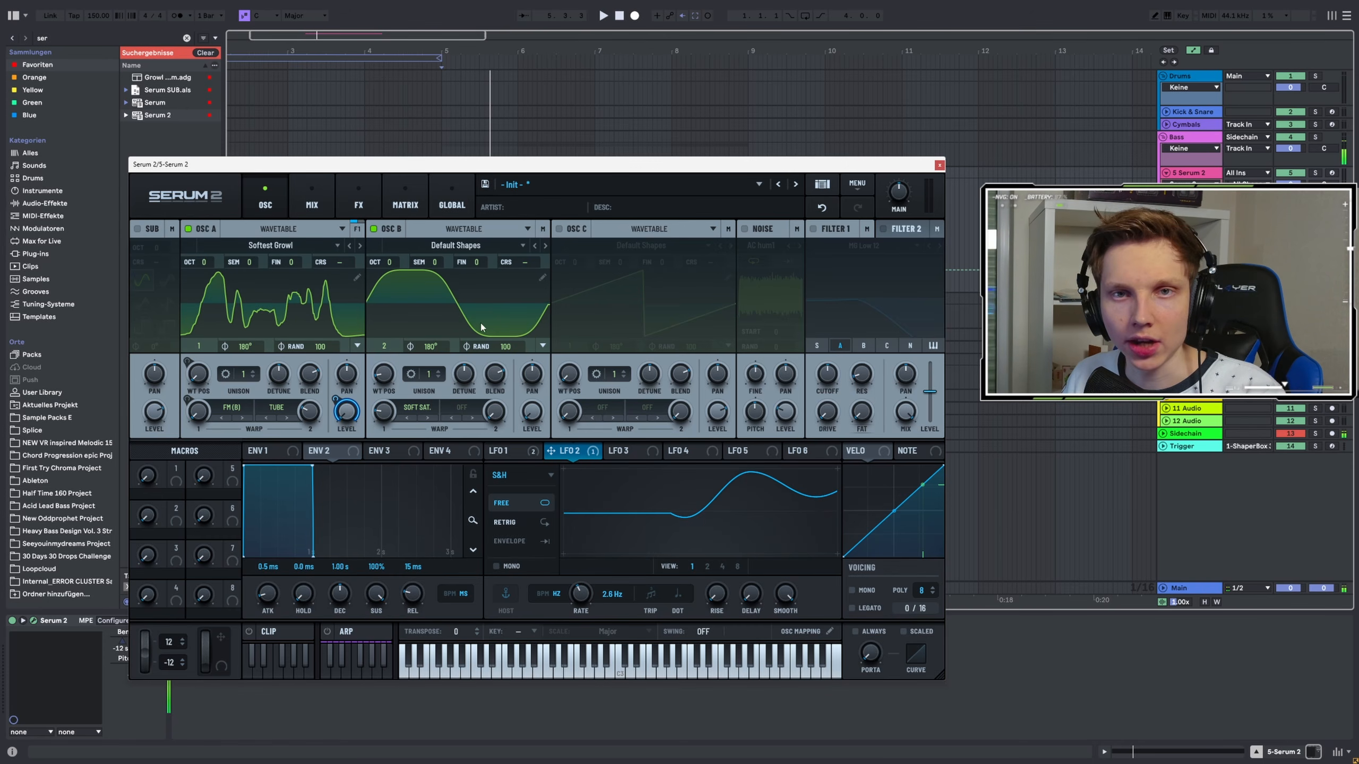
key("space")
key("space")
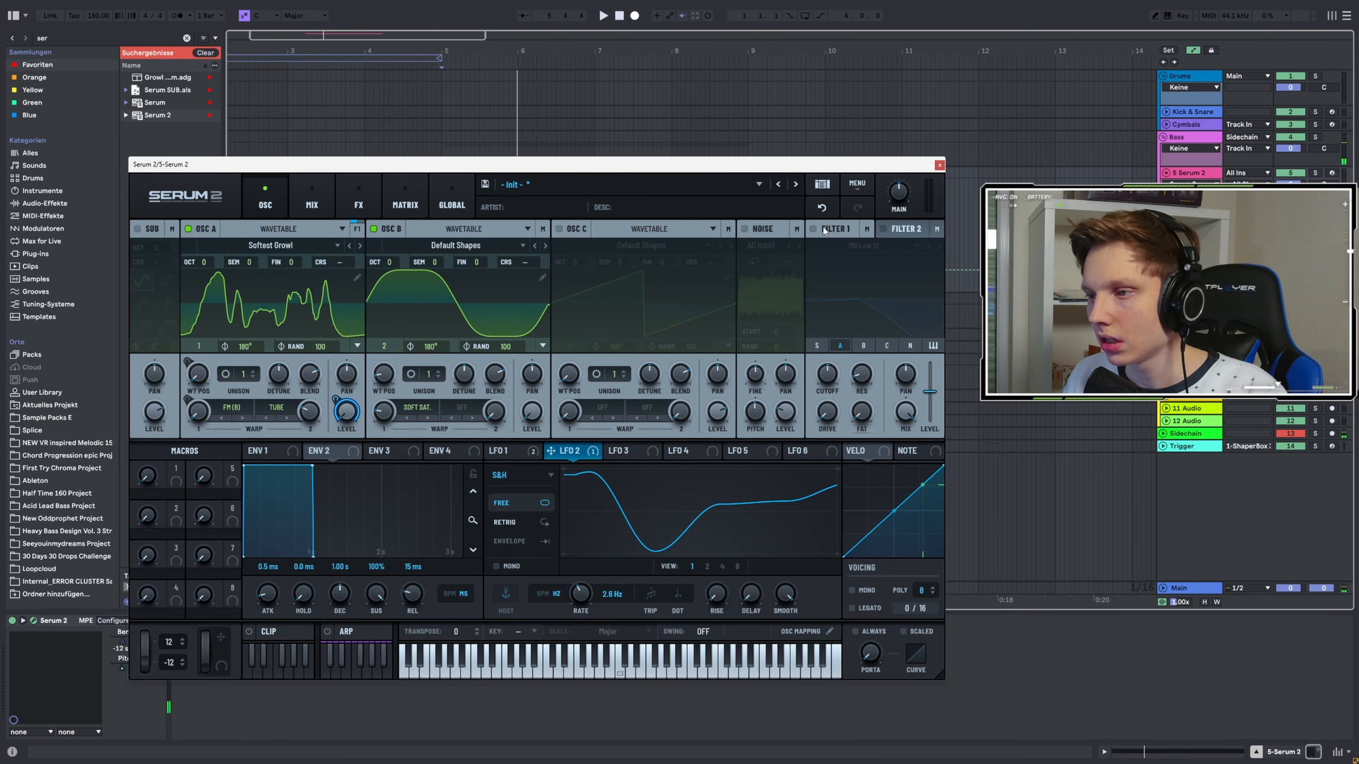
Enable Filter 1 as a High 18 filter, route oscillator A through it, and adjust the cutoff
left_click(812, 229)
left_click(356, 229)
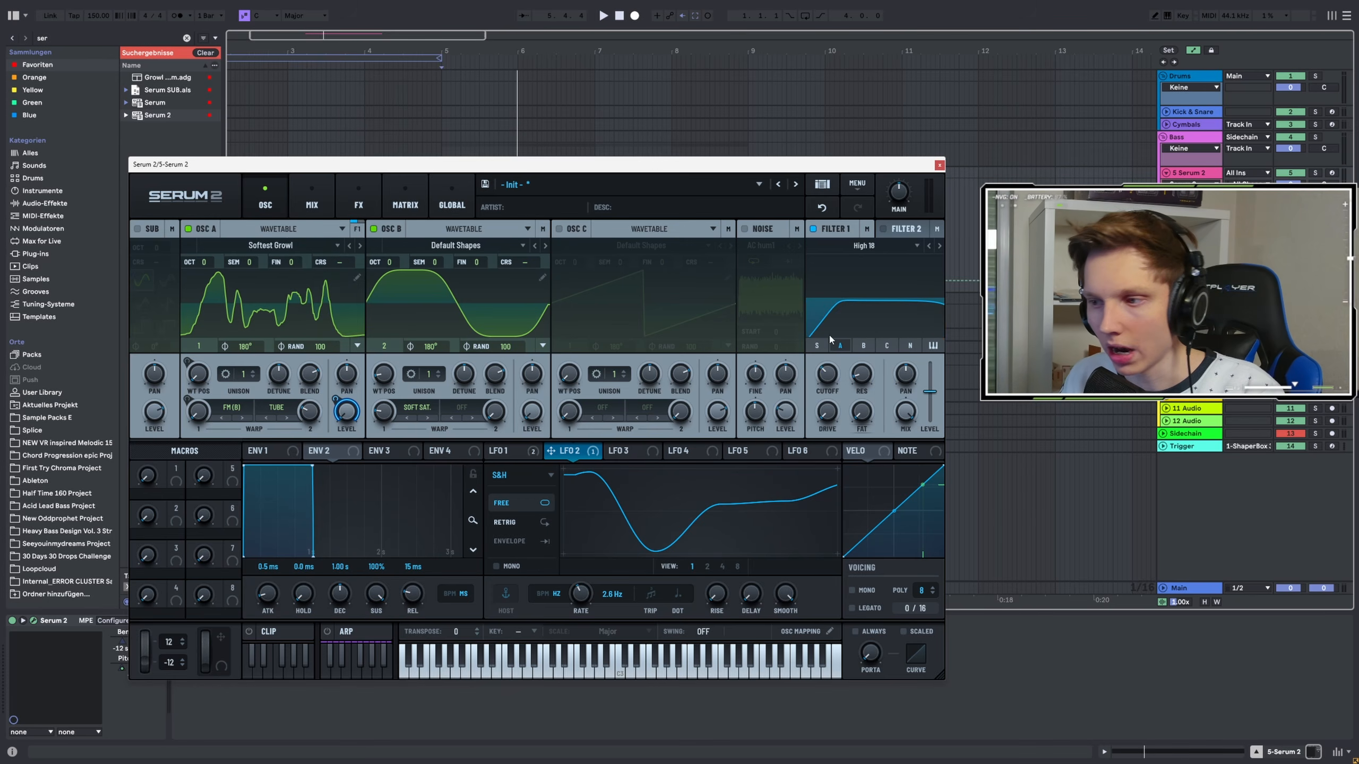
mouse_move(827, 375)
left_mouse_down()
mouse_move(826, 397)
mouse_move(830, 344)
mouse_move(812, 377)
left_mouse_up()
key("space")
key("space")
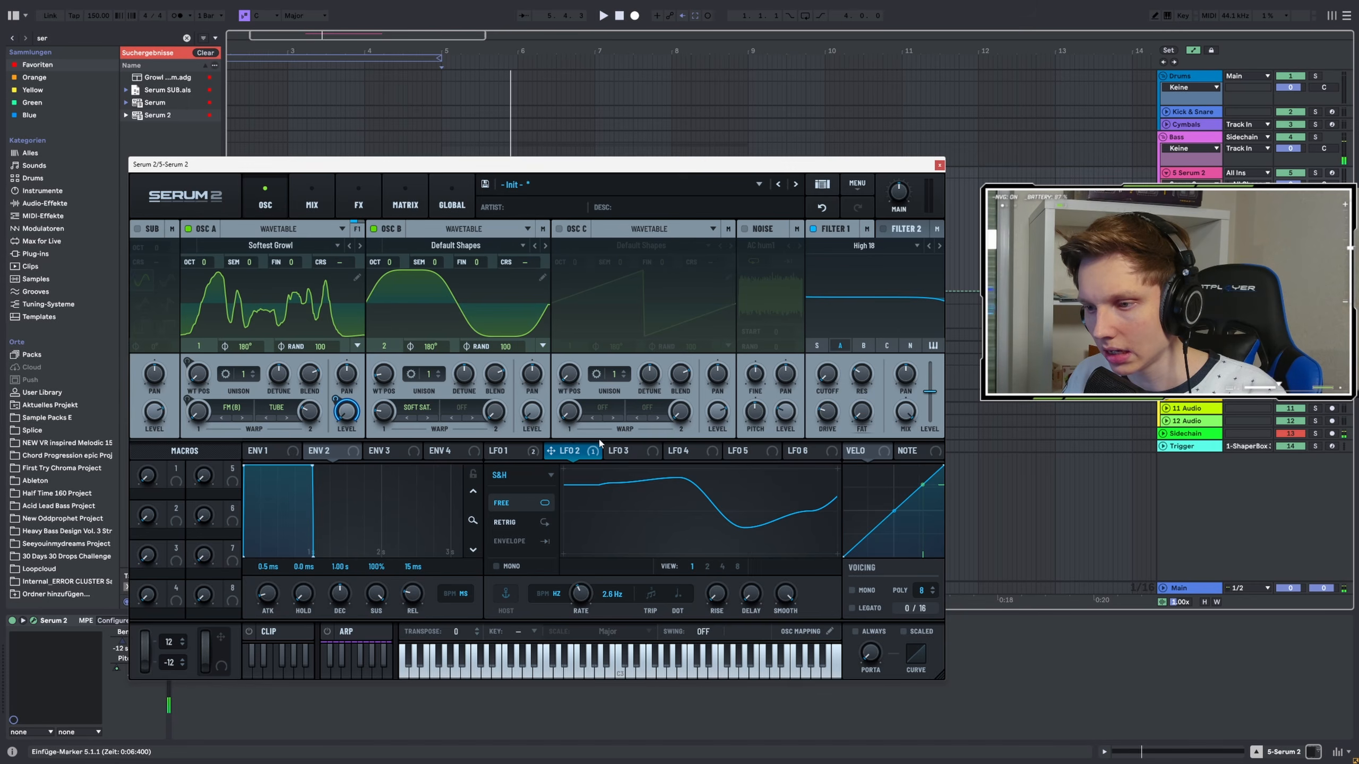
Modulate Filter 1's cutoff with LFO 2 at 27% and raise the resonance and cutoff
left_click_drag(566, 453, 812, 366)
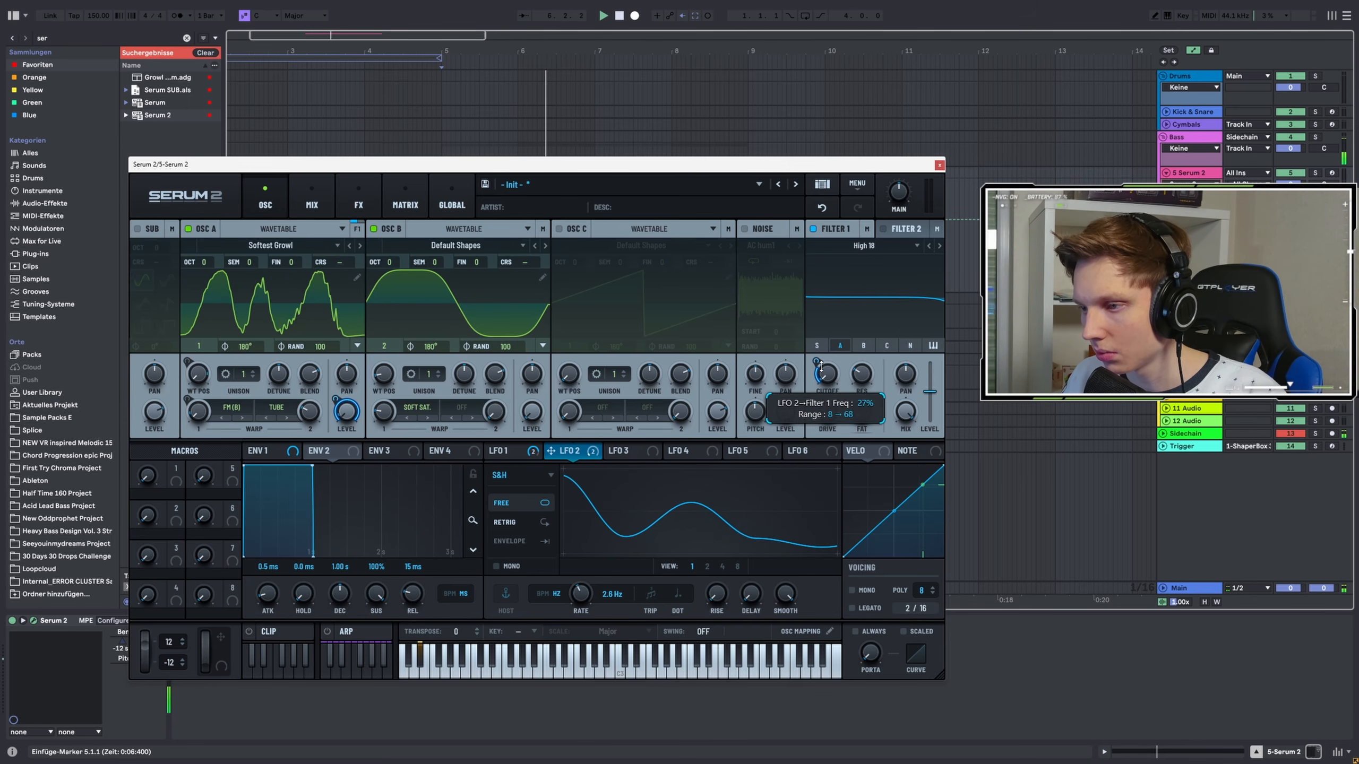
left_click_drag(866, 376, 869, 349)
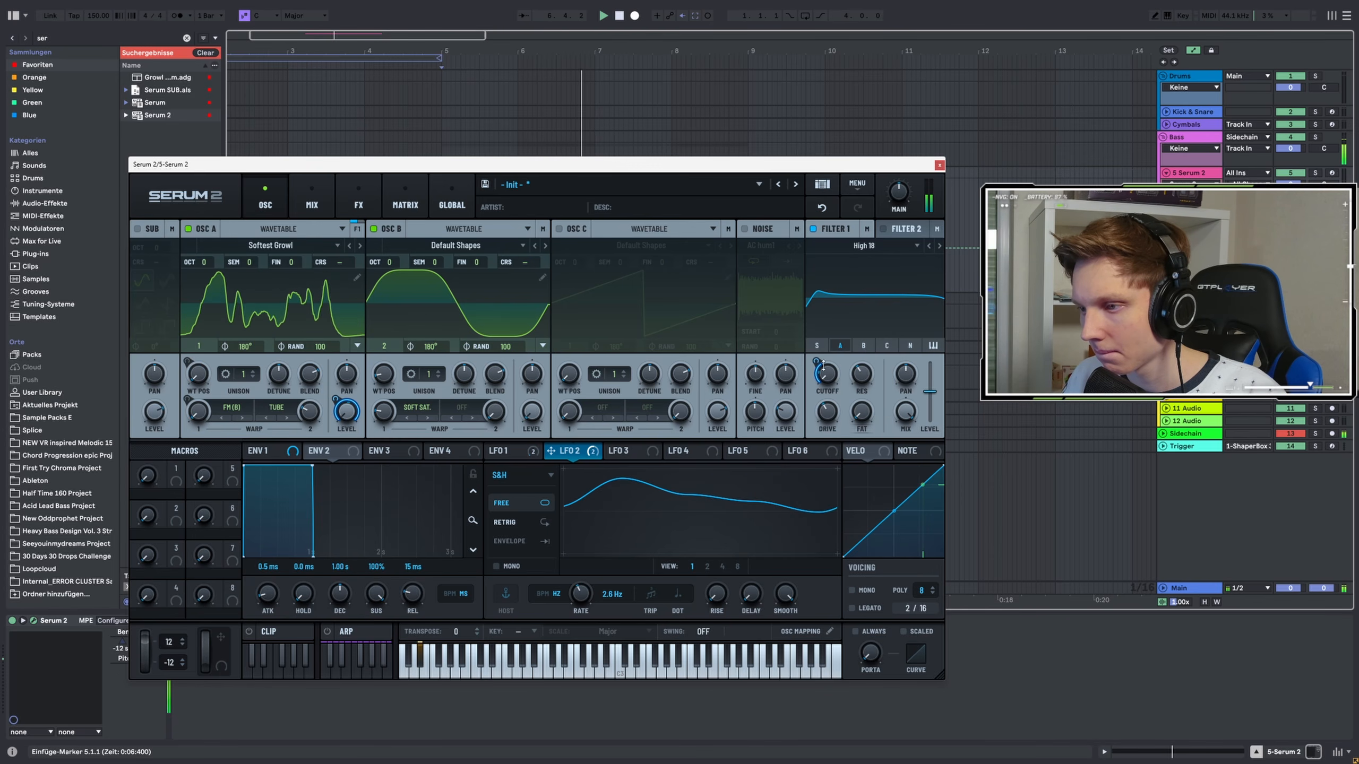
mouse_move(824, 366)
left_mouse_down()
mouse_move(829, 337)
mouse_move(825, 358)
left_mouse_up()
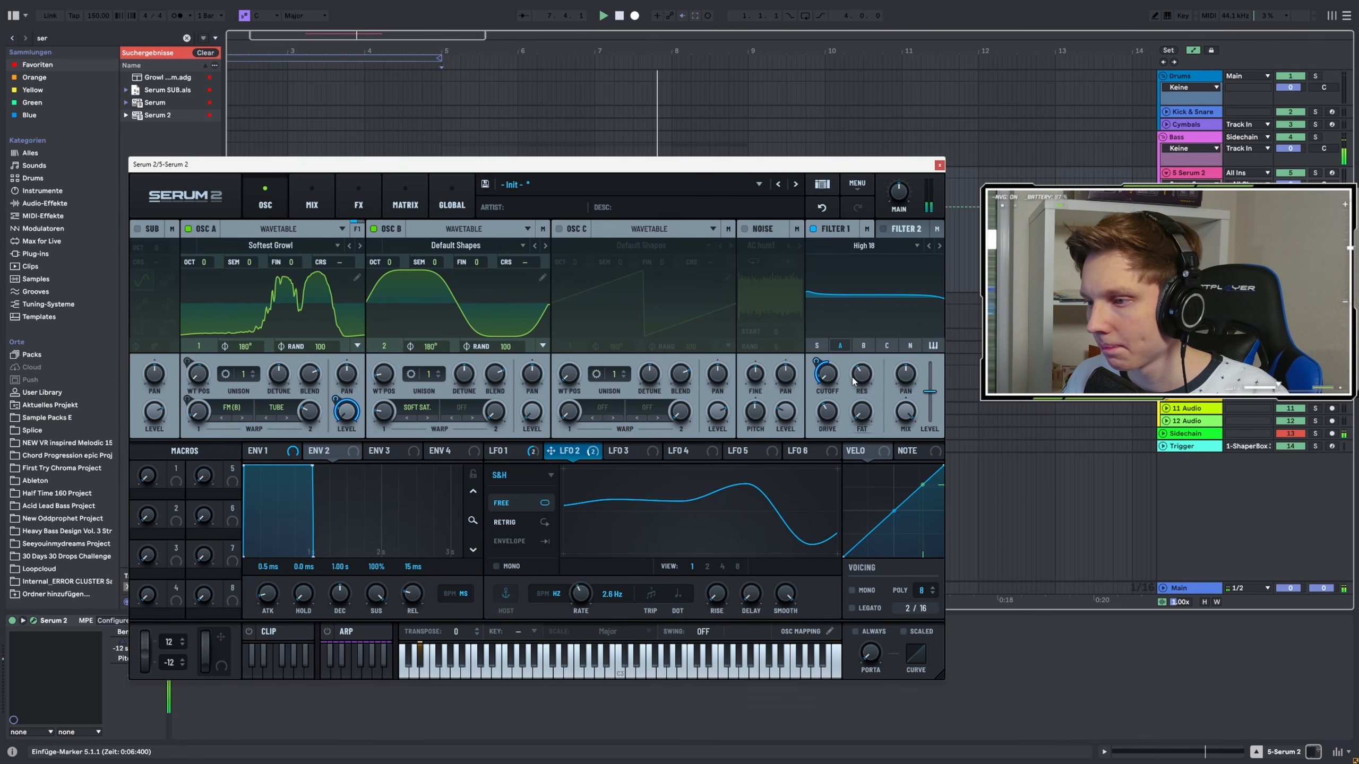
Add a Filter effect in the FX rack and set its type to Notch 24
left_click(359, 205)
left_click(152, 254)
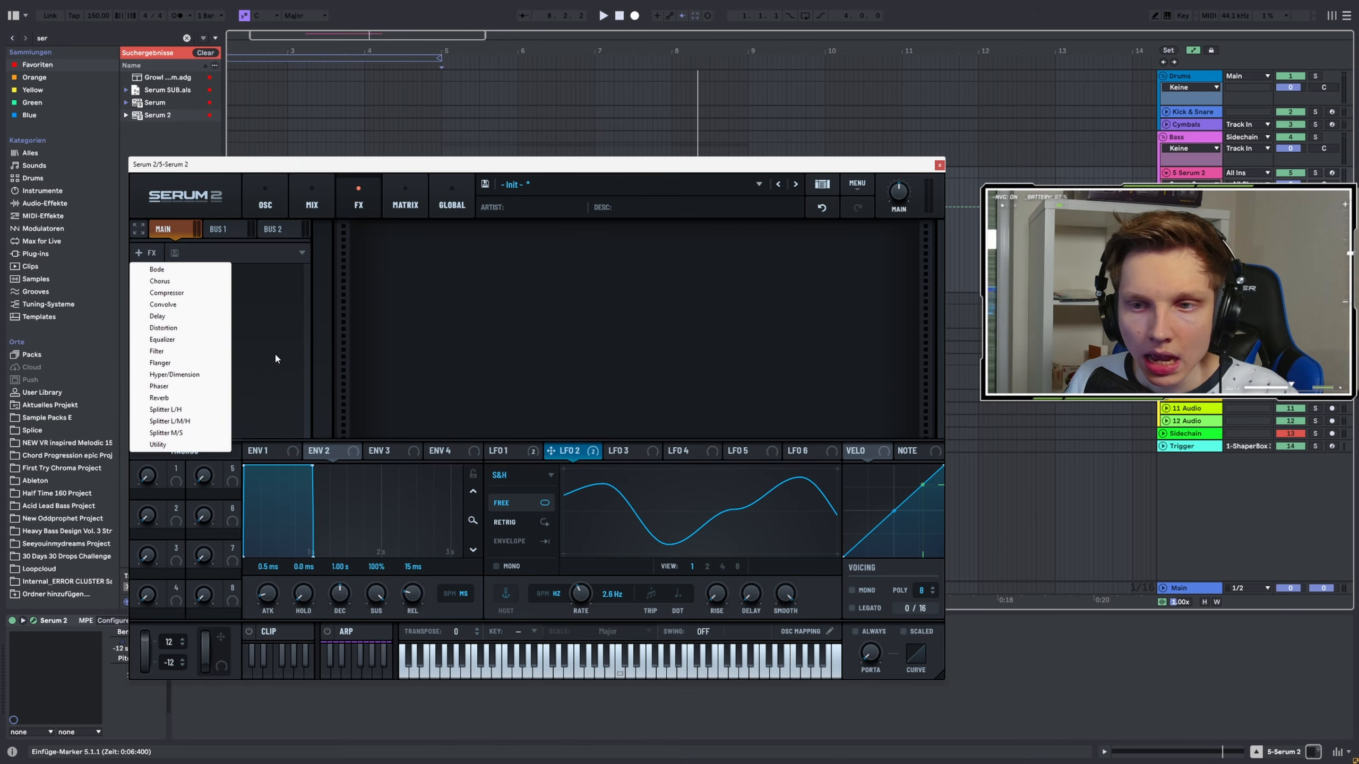
left_click(175, 353)
left_click(475, 249)
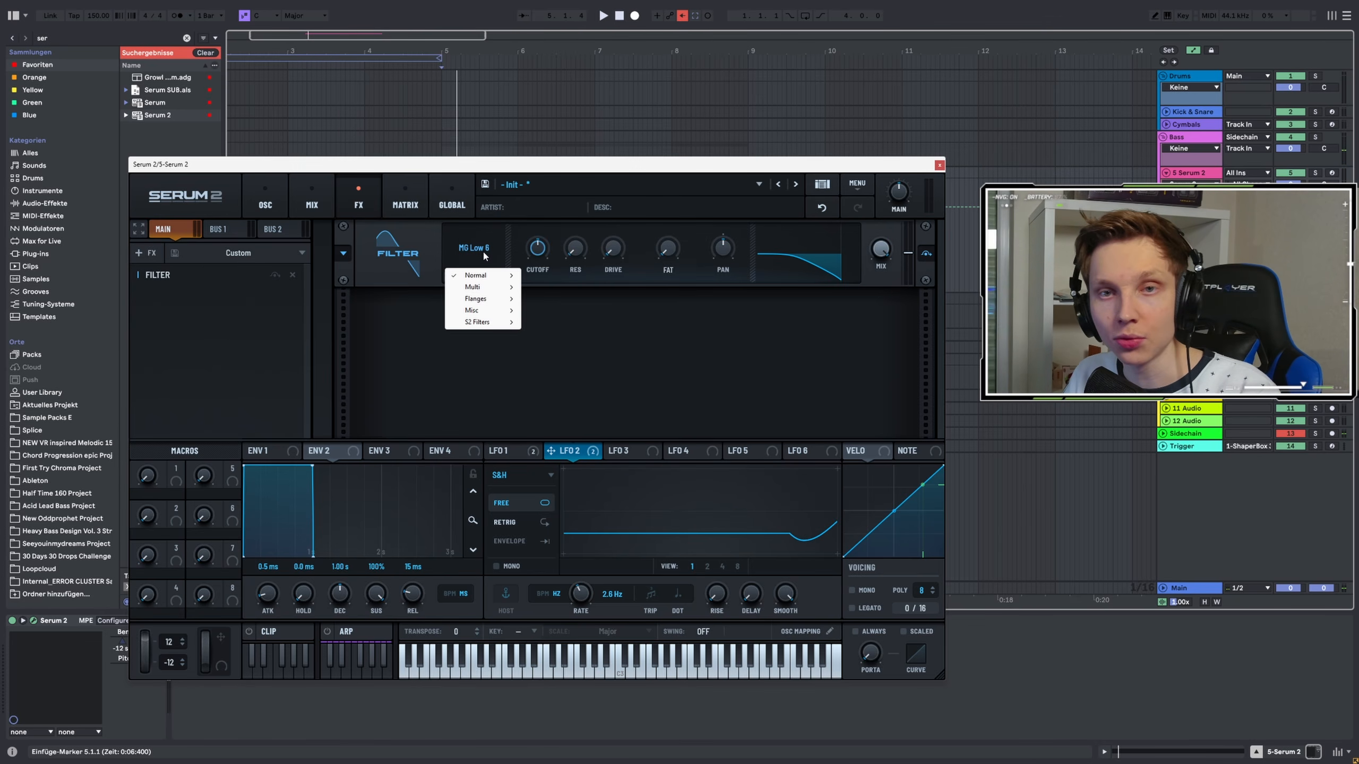
left_click(473, 249)
left_click(474, 249)
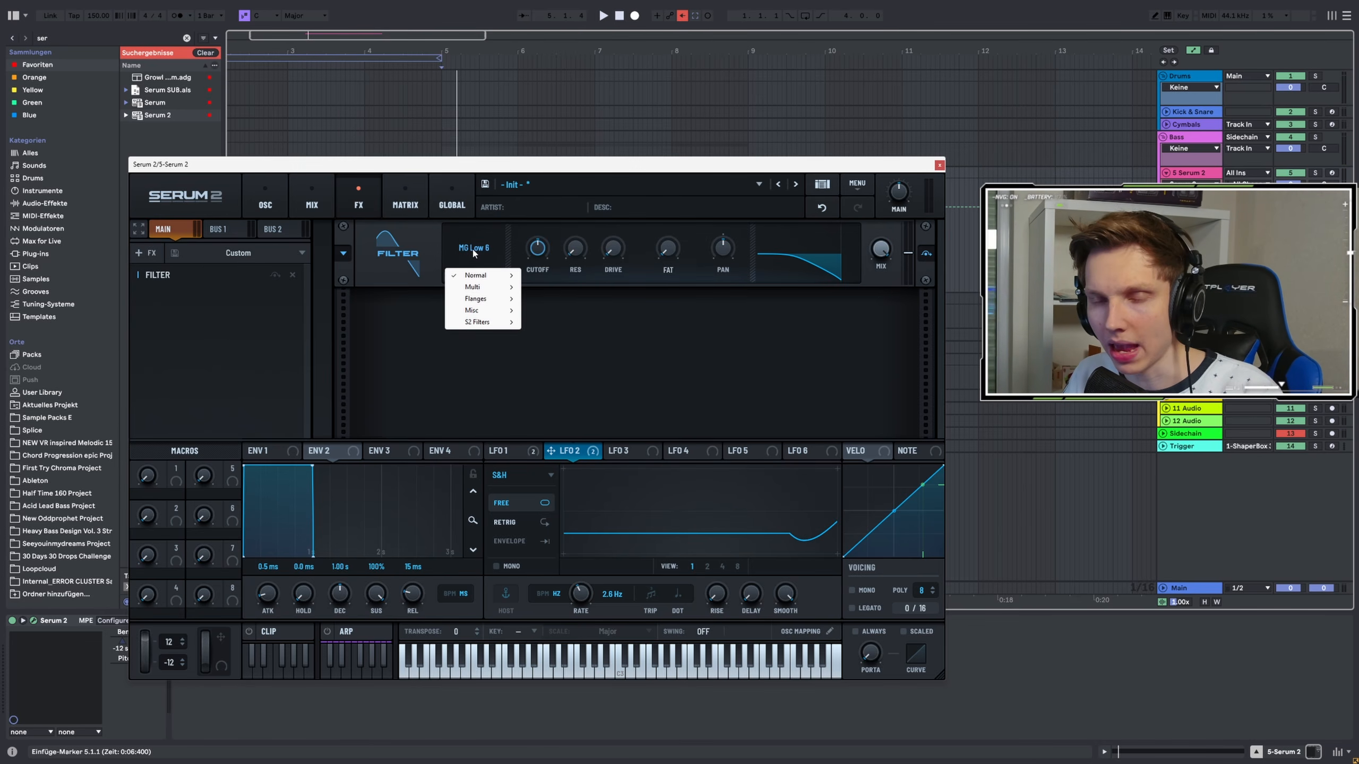
mouse_move(478, 276)
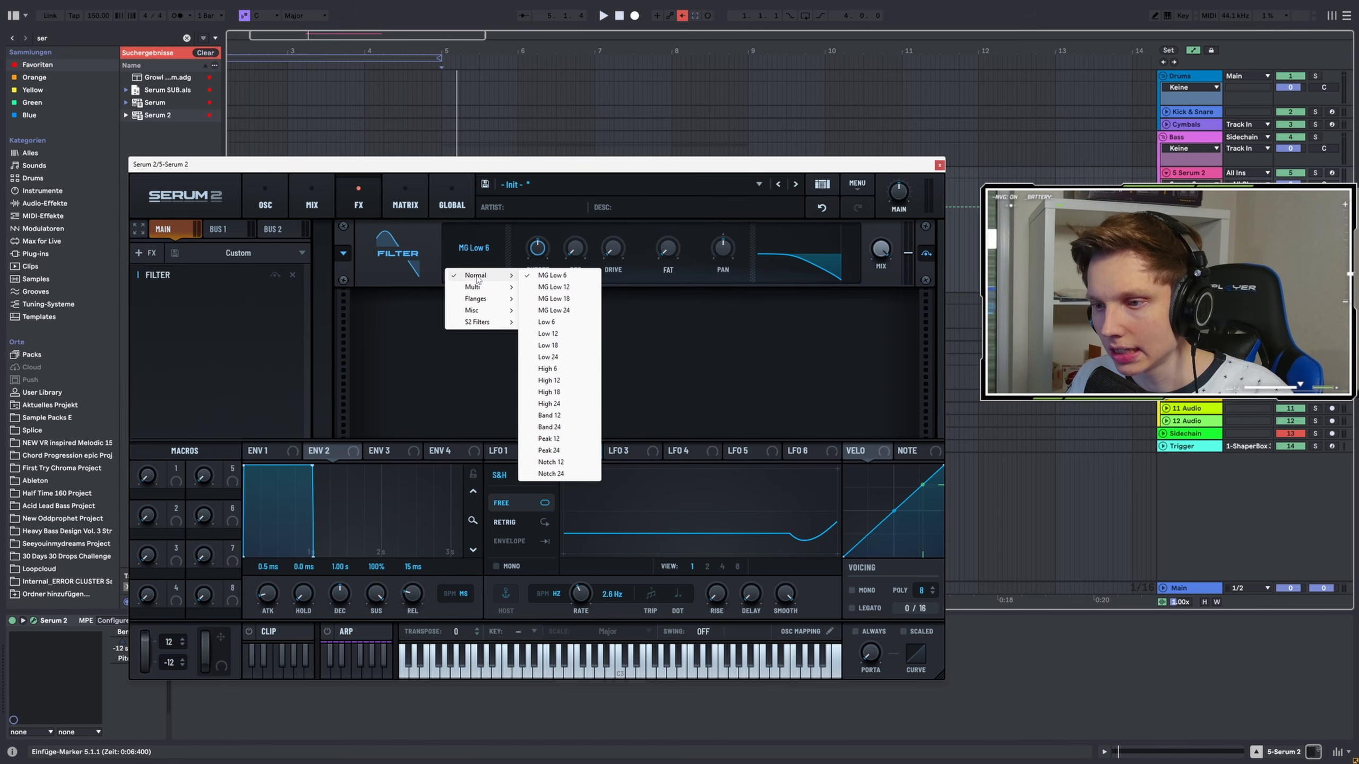
left_click(556, 473)
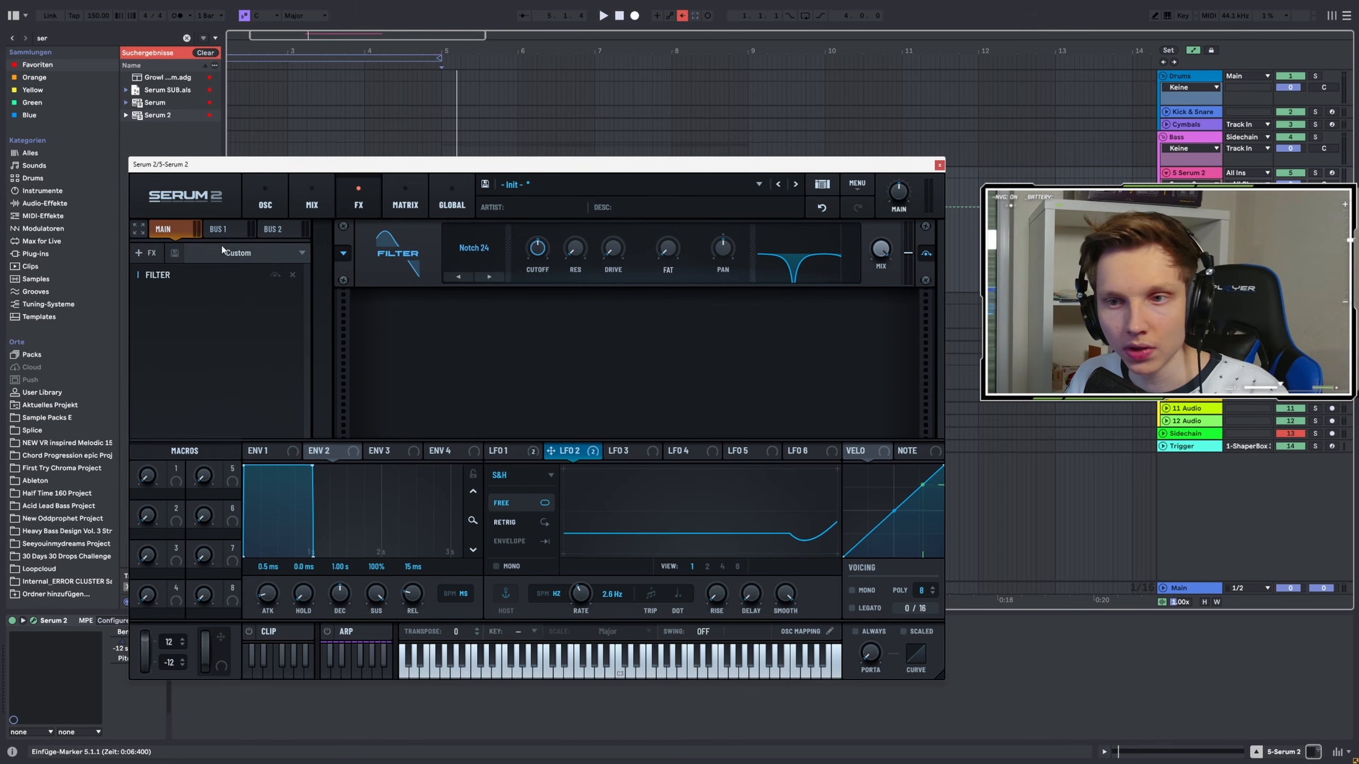
Re-enable automation for the Serum device's pitch bend parameter in the host
key("space")
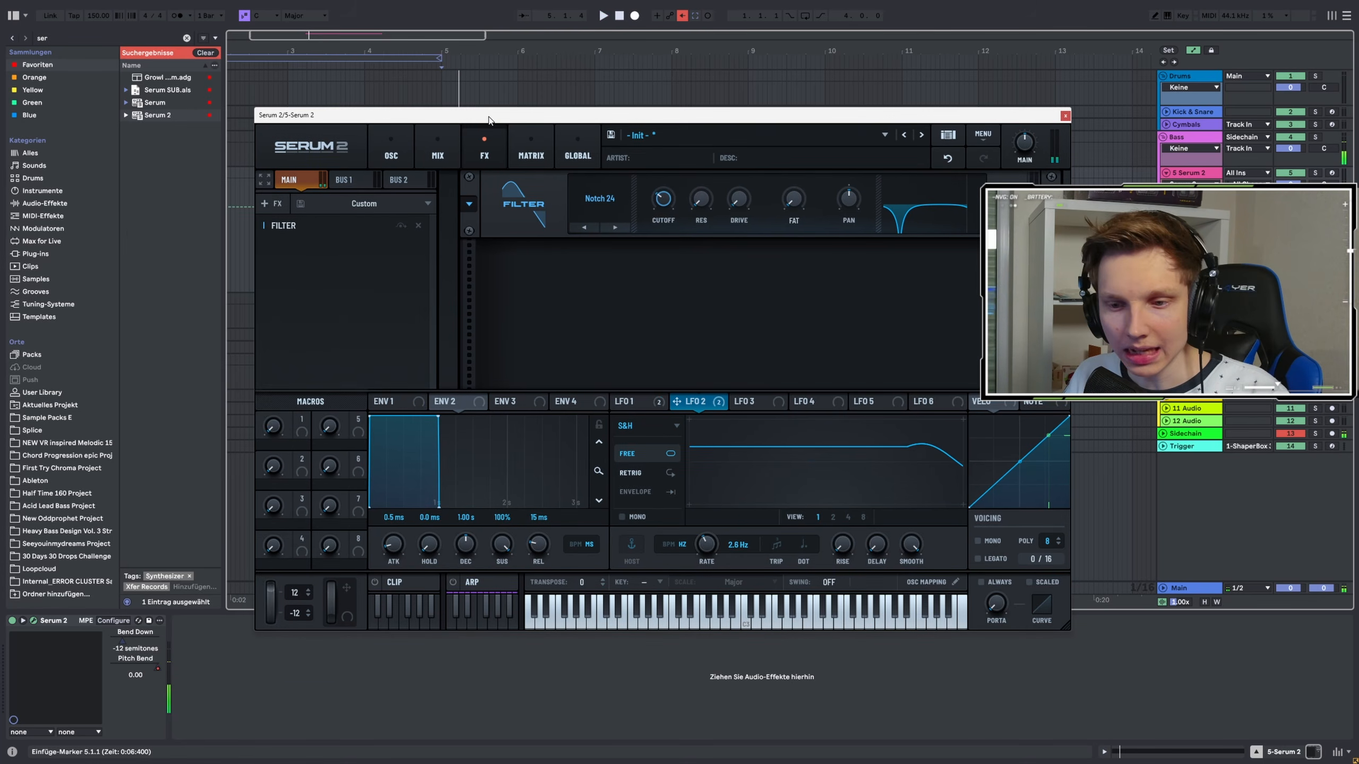
left_click_drag(402, 164, 527, 115)
right_click(160, 670)
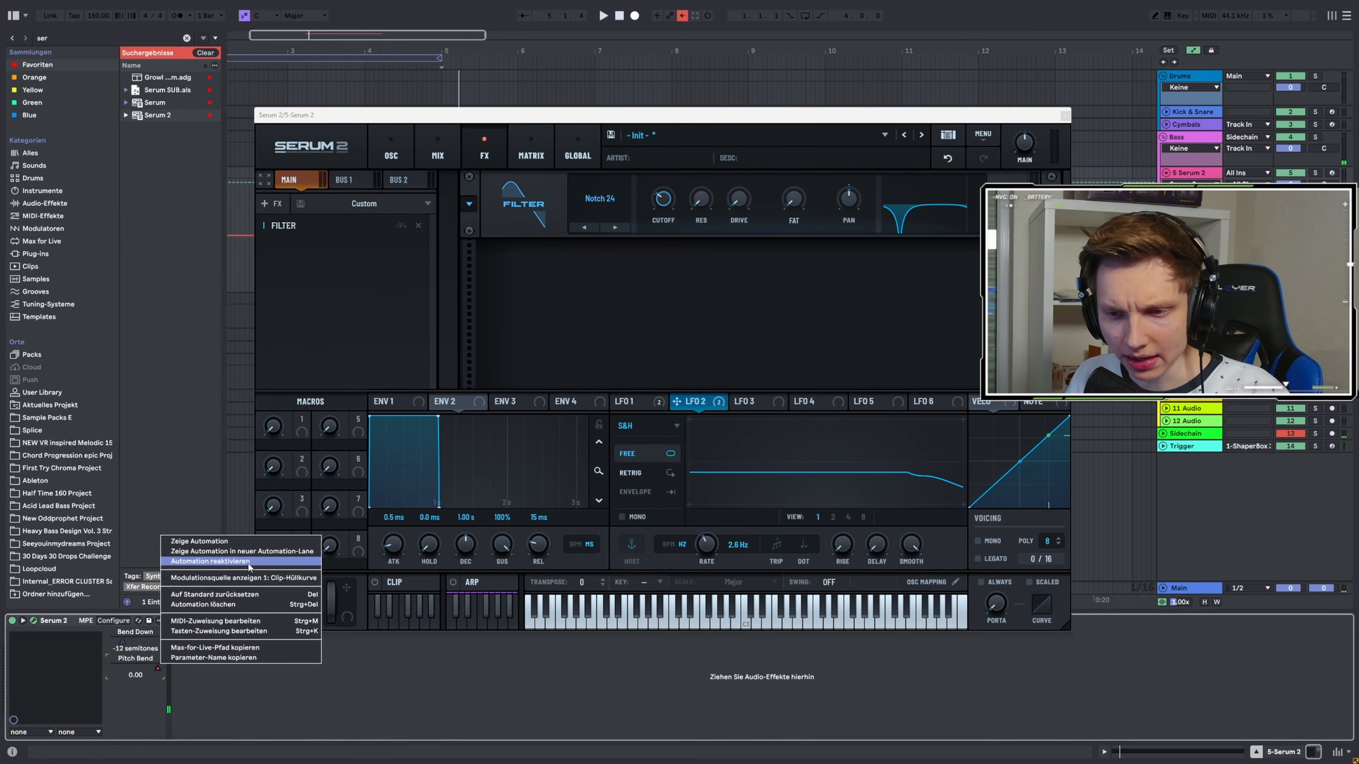
left_click(230, 562)
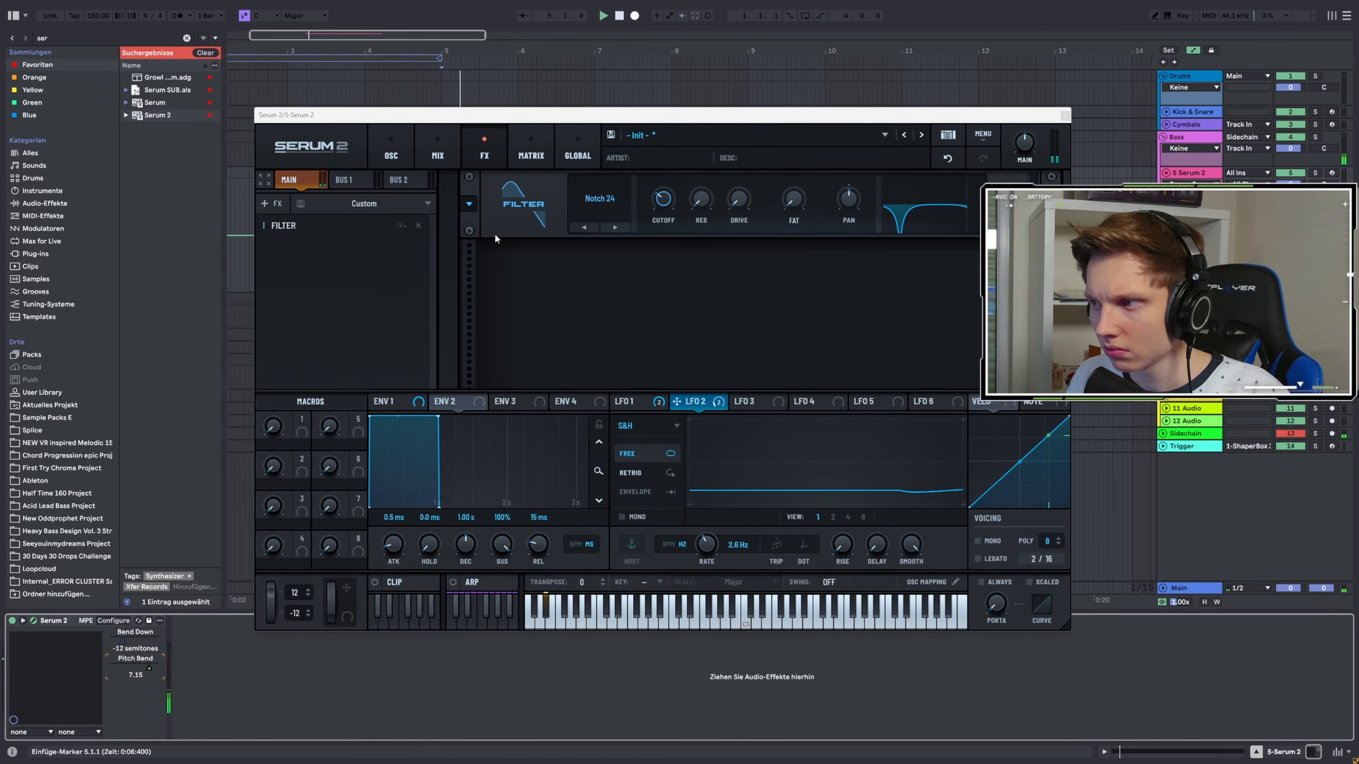
left_click_drag(475, 117, 395, 185)
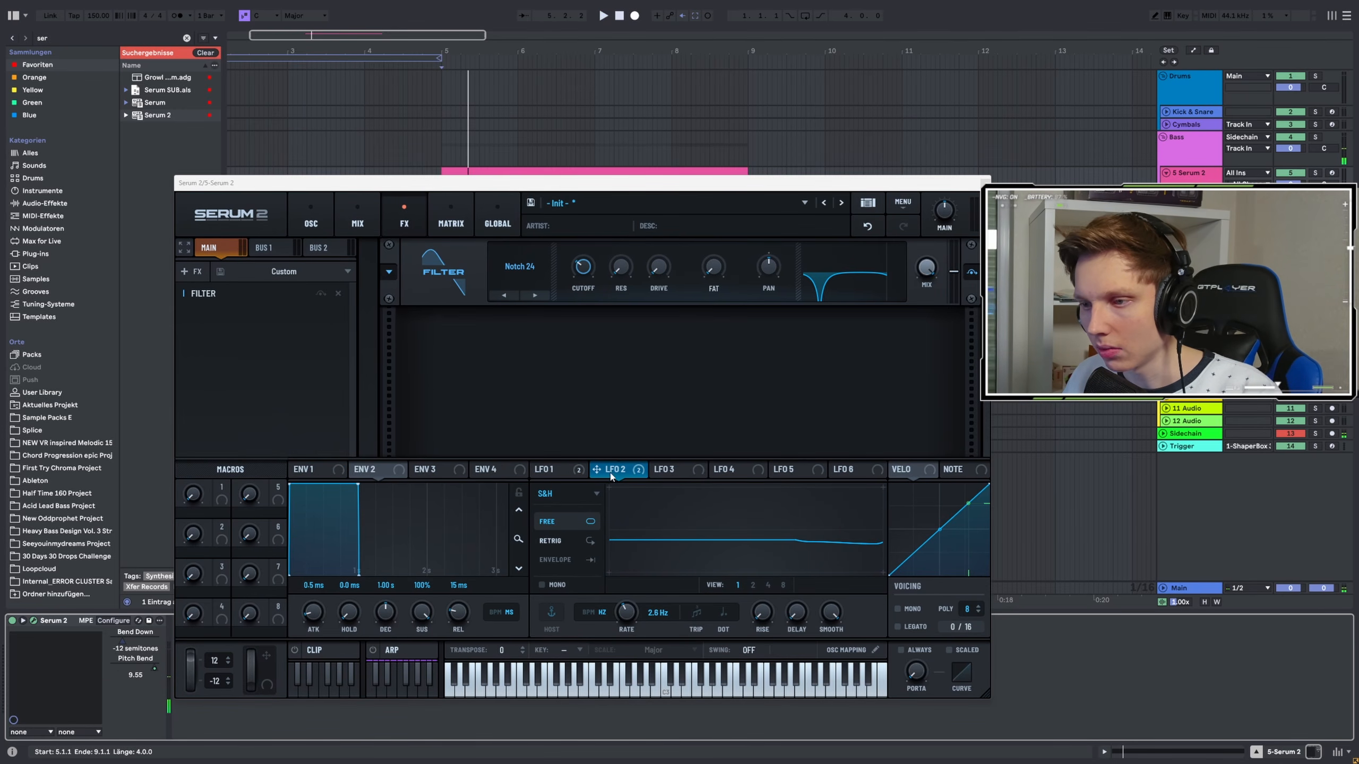
Modulate the FX filter's cutoff with LFO 2 and set its resonance to 14%
left_click_drag(596, 469, 582, 267)
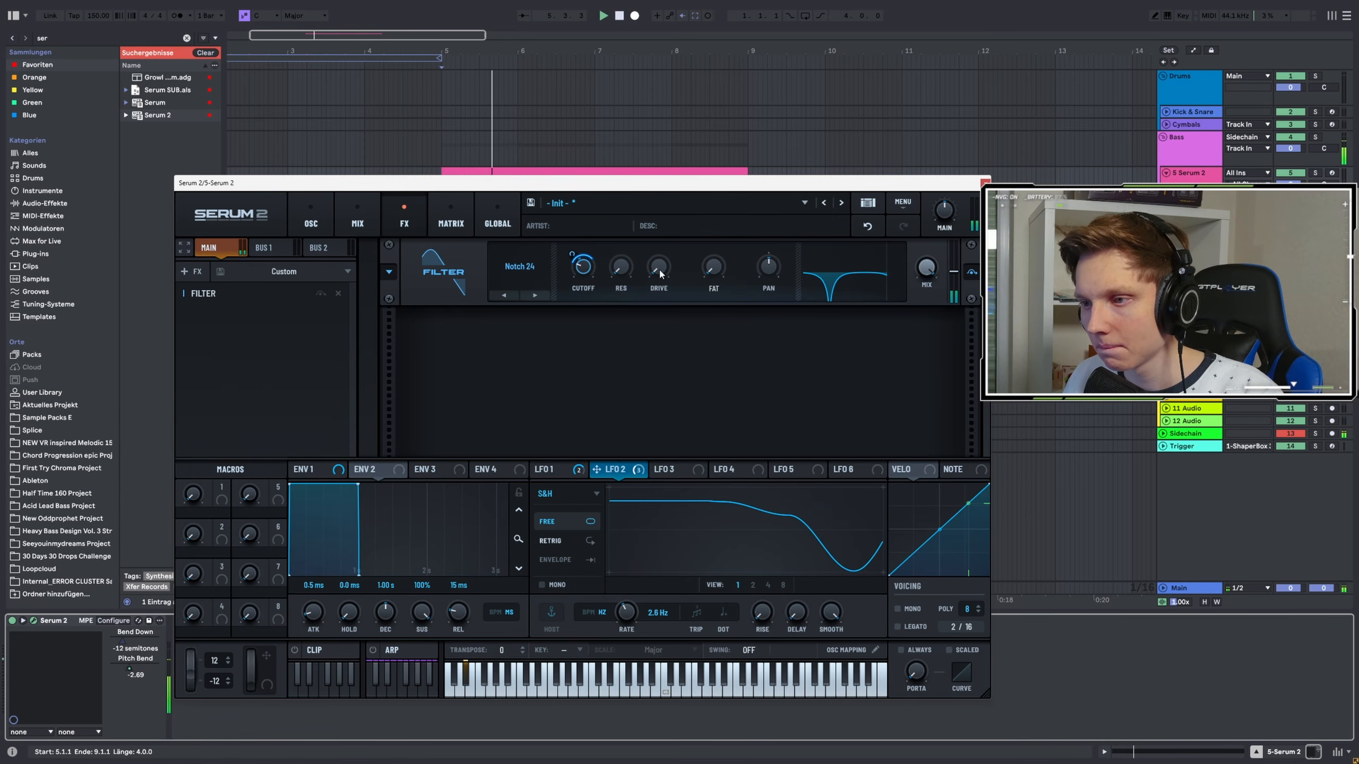
left_click_drag(658, 265, 661, 234)
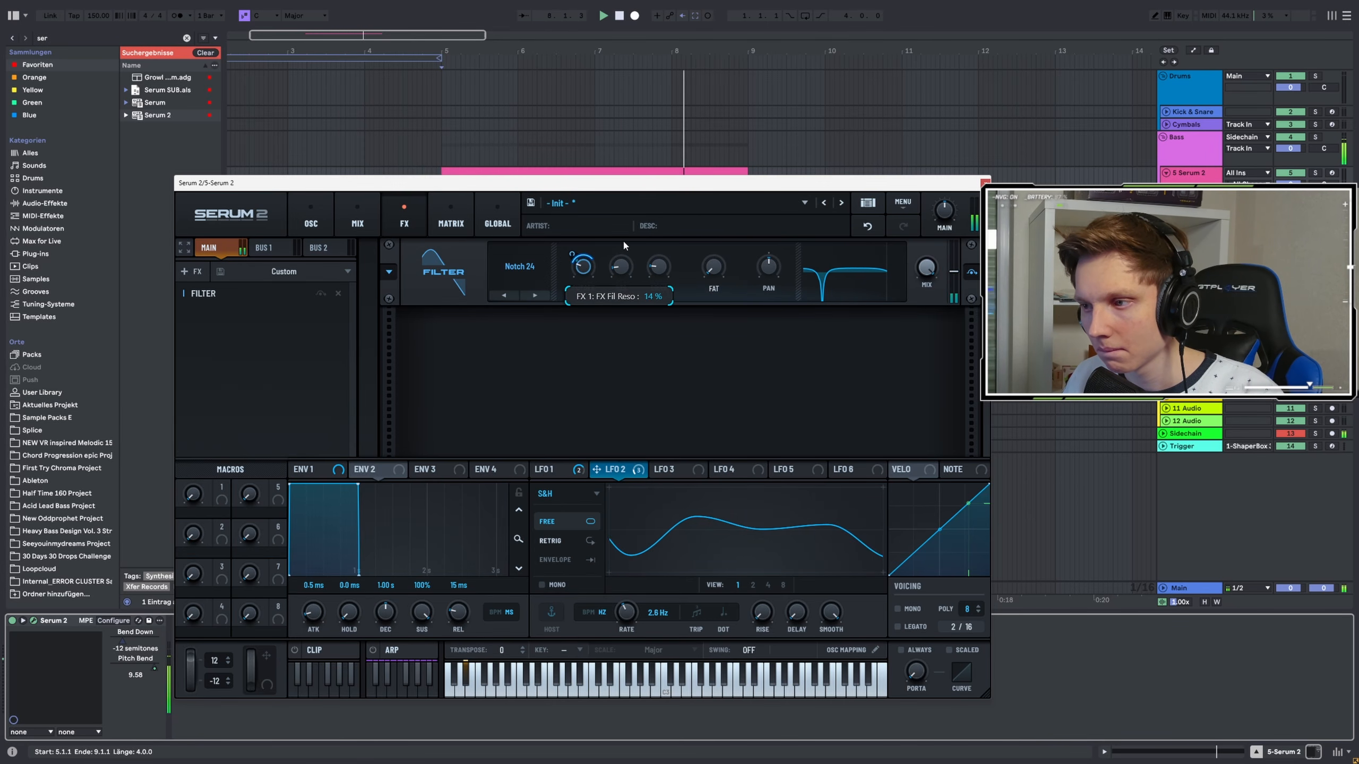
Add a Distortion effect set to SoftClip and audition the patch
left_click(191, 271)
left_click(222, 349)
left_click(519, 348)
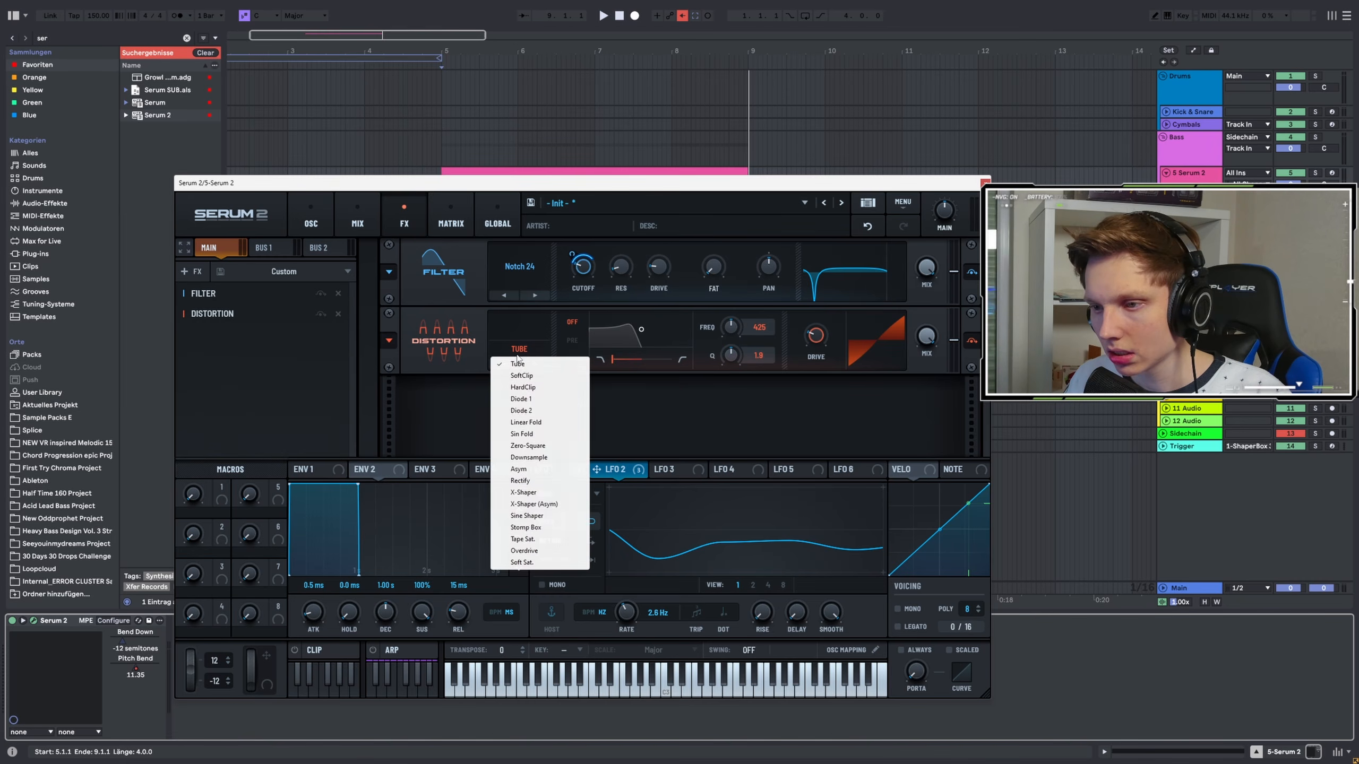
left_click(829, 313)
key("space")
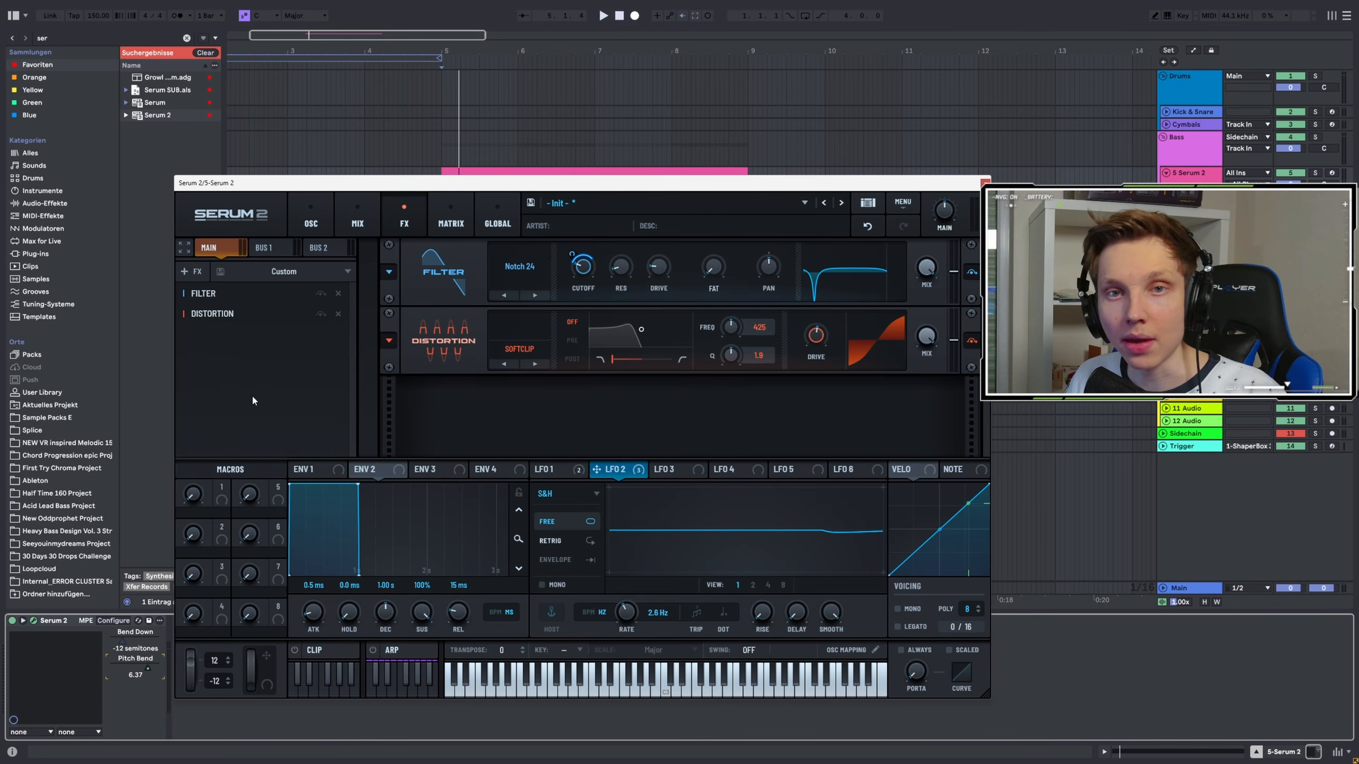
Add a Compressor effect in Multiband mode, raise its gain to 12.4 and set the low crossover to 242 Hz
left_click(191, 271)
left_click(221, 306)
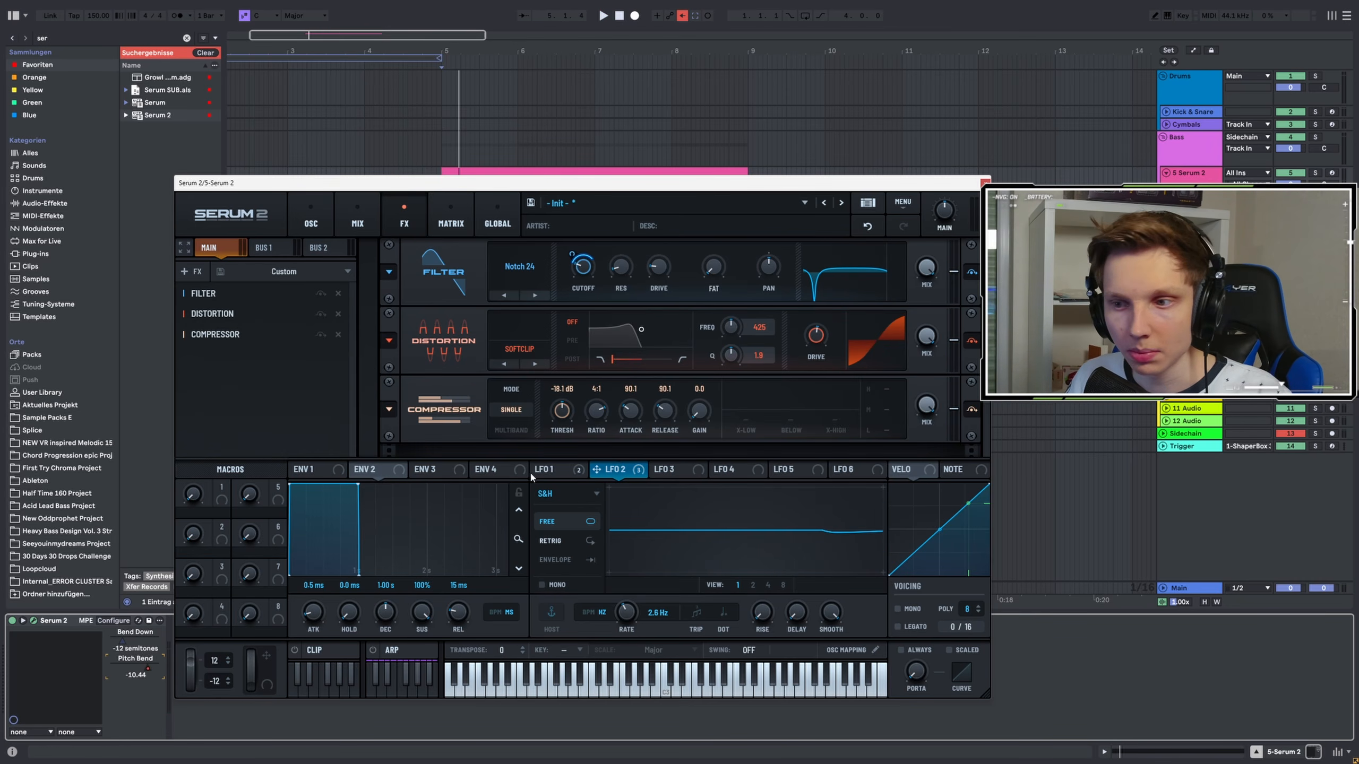
left_click(511, 430)
key("space")
left_click_drag(698, 410, 698, 388)
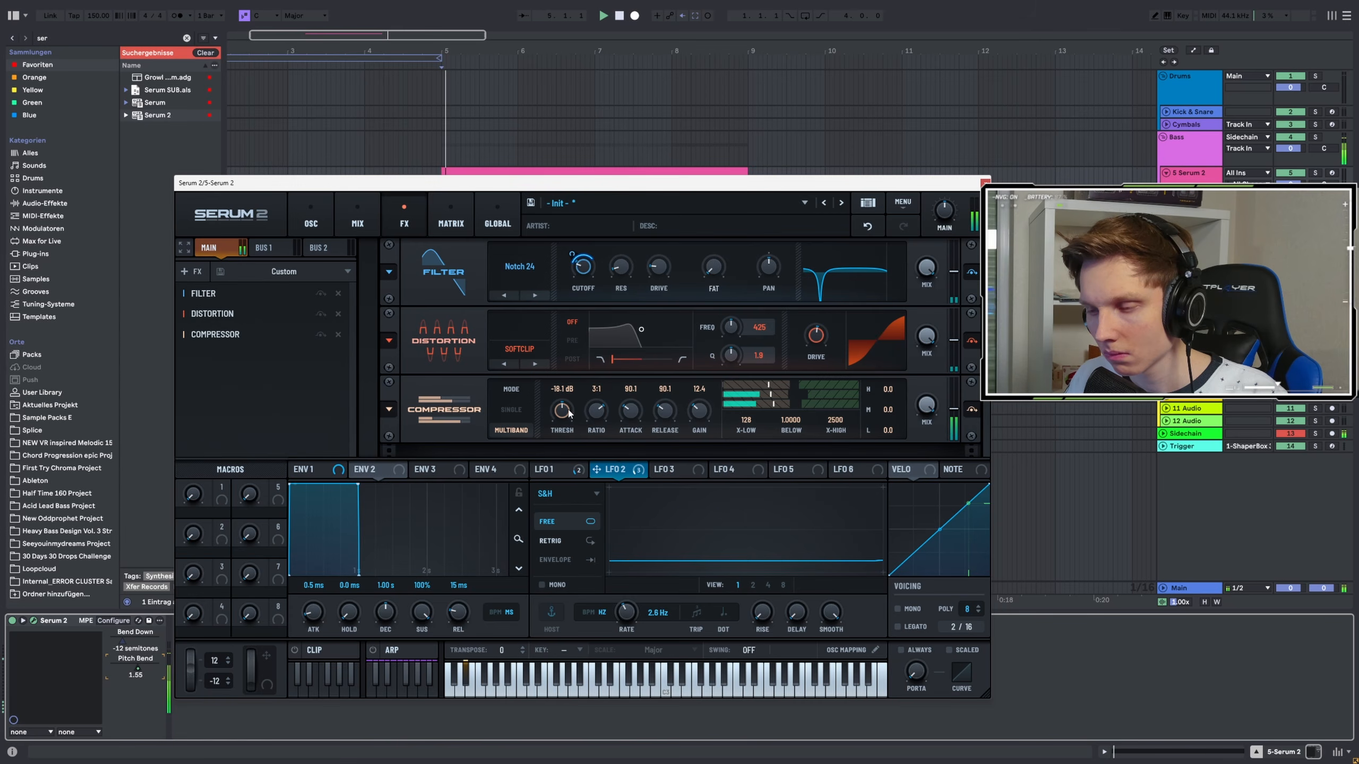
left_click_drag(748, 420, 758, 411)
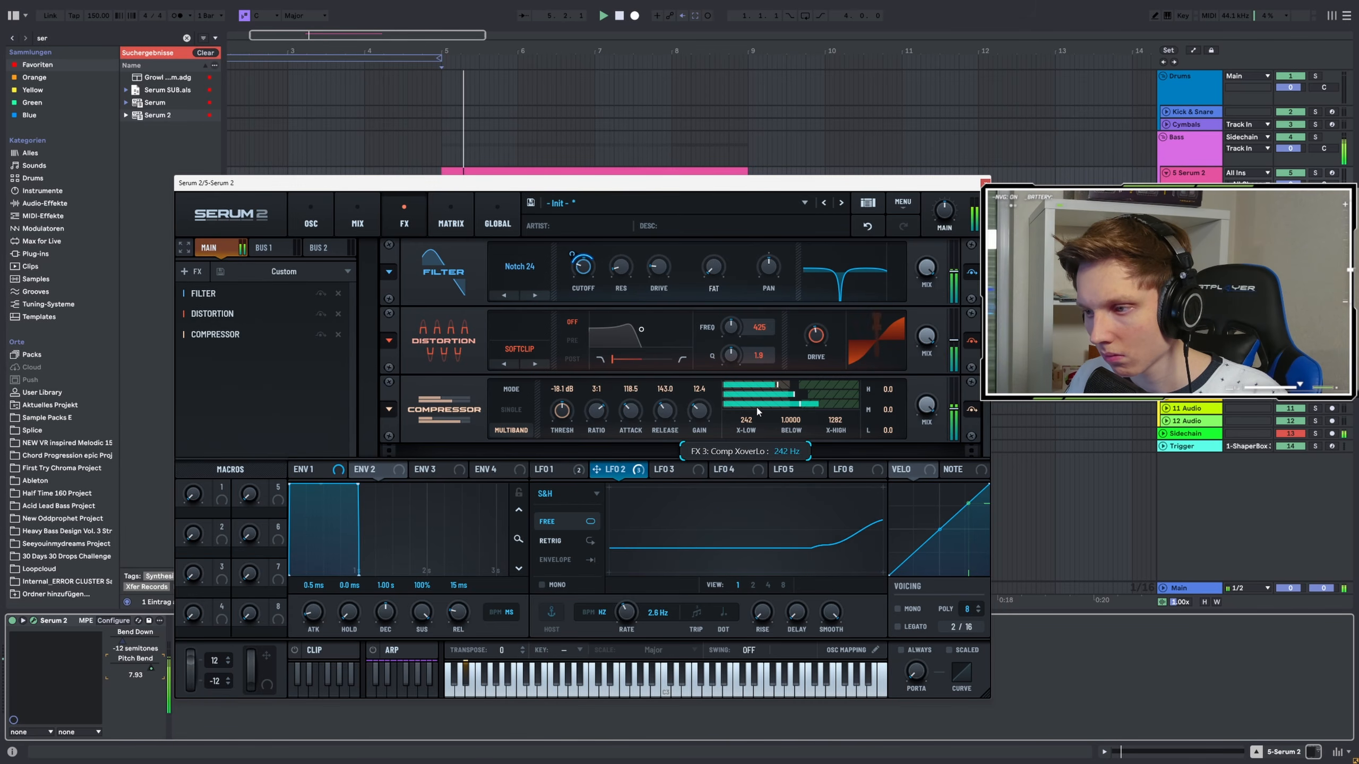
Adjust LFO 1's rate to about 3.6 Hz and switch back to LFO 2
left_click(545, 469)
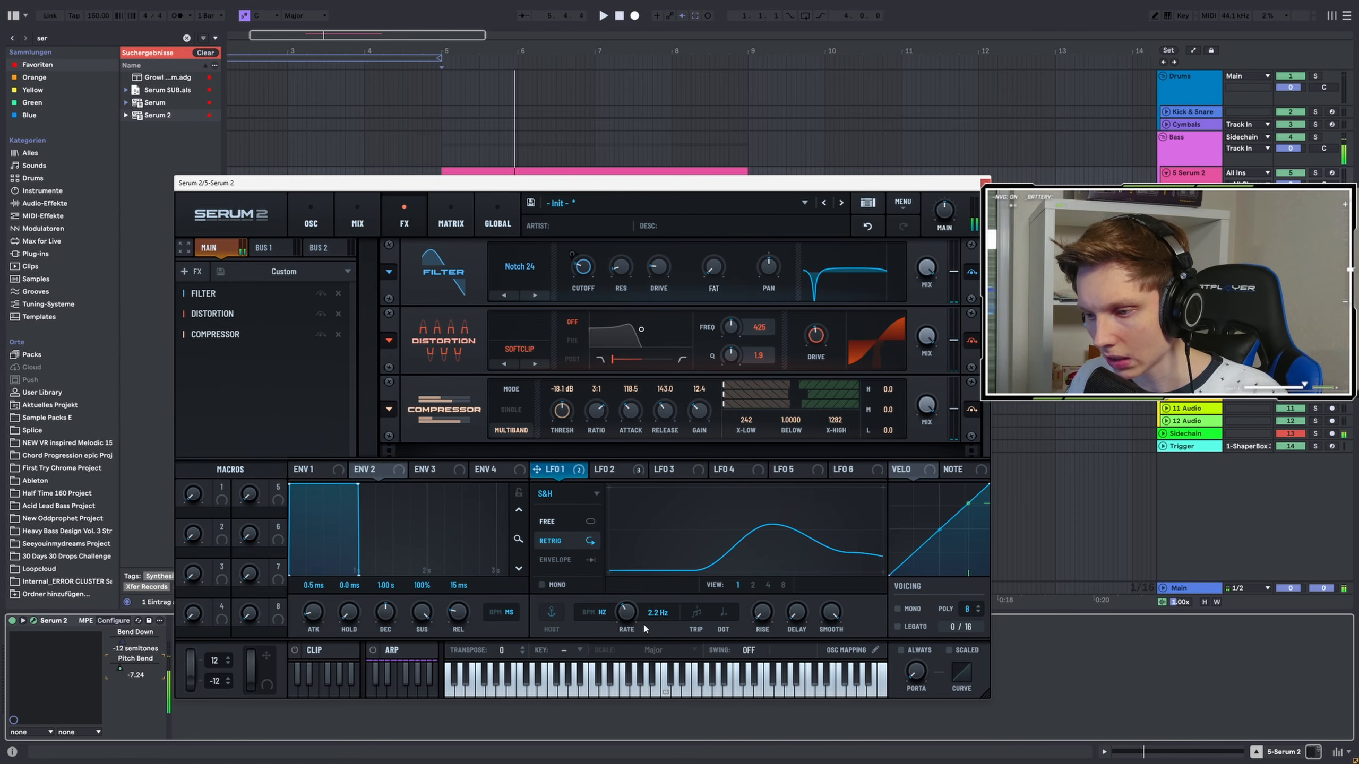
left_click_drag(624, 604, 625, 603)
key("space")
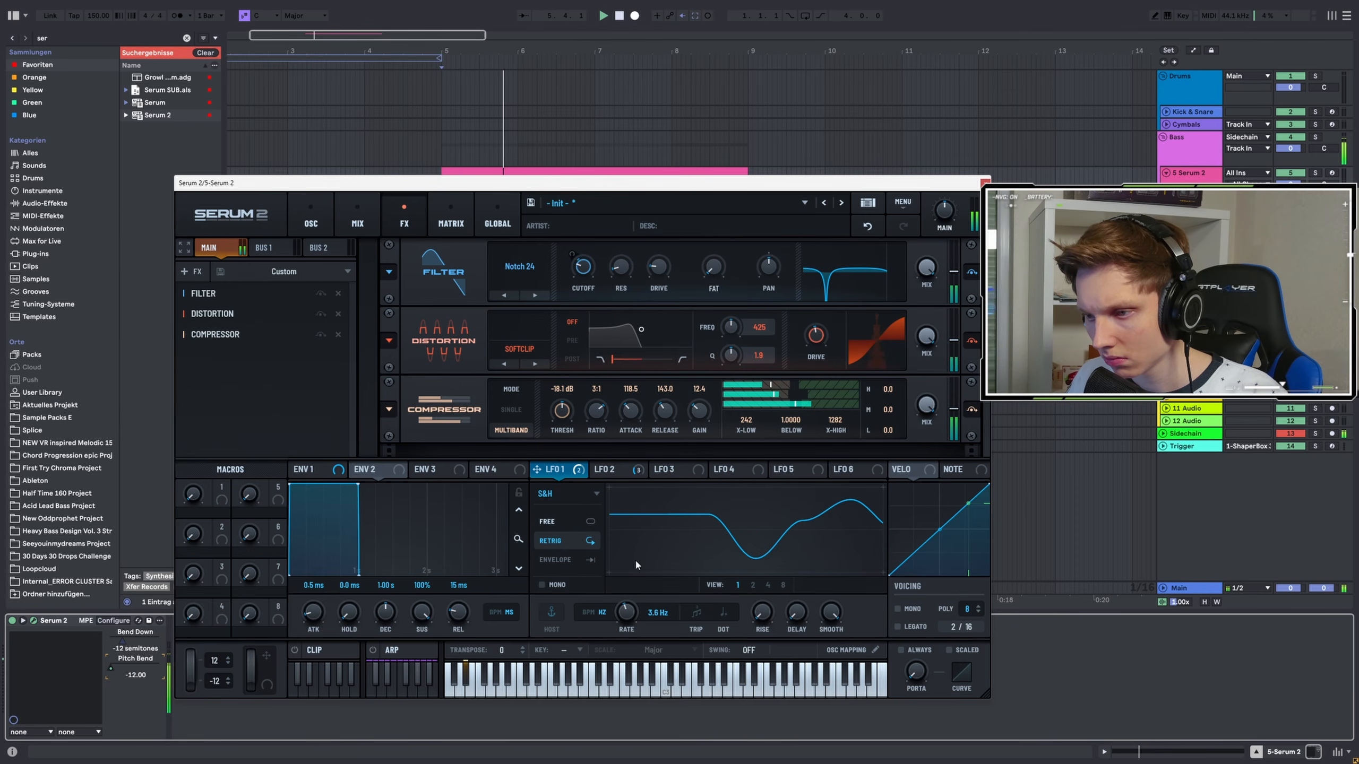
left_click(615, 470)
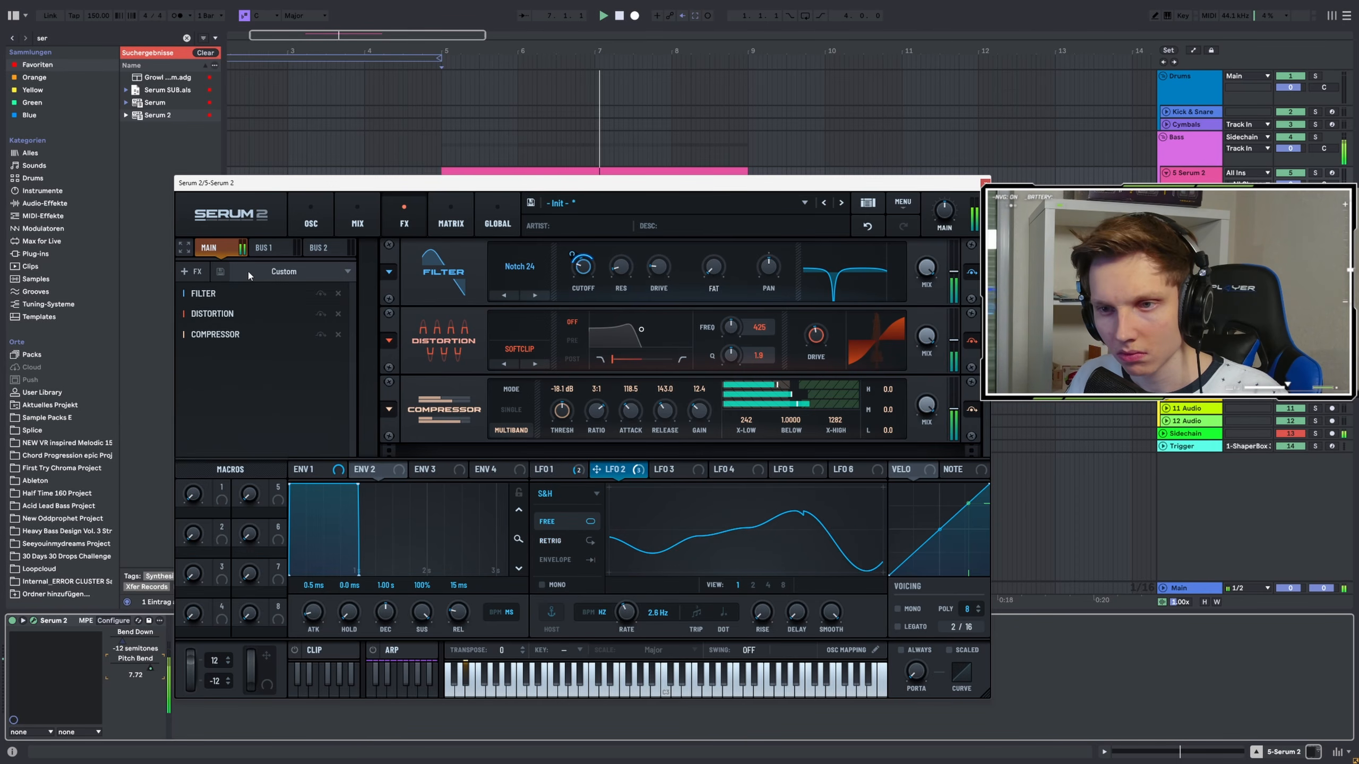
Show the clip's pitch-bend automation in the host and raise two of its low breakpoints
key("space")
left_click_drag(538, 183, 541, 344)
key("space")
key("a")
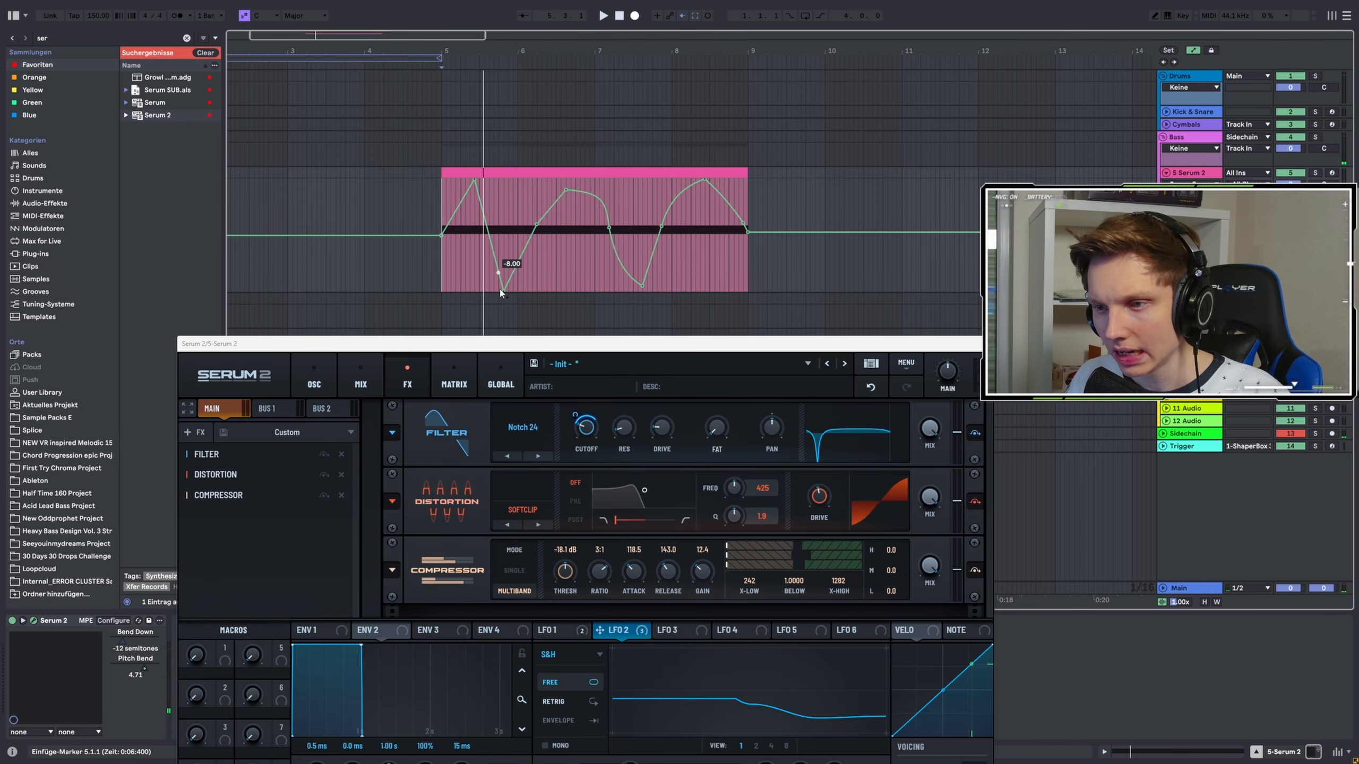
left_click_drag(503, 276, 503, 261)
left_click_drag(641, 285, 644, 259)
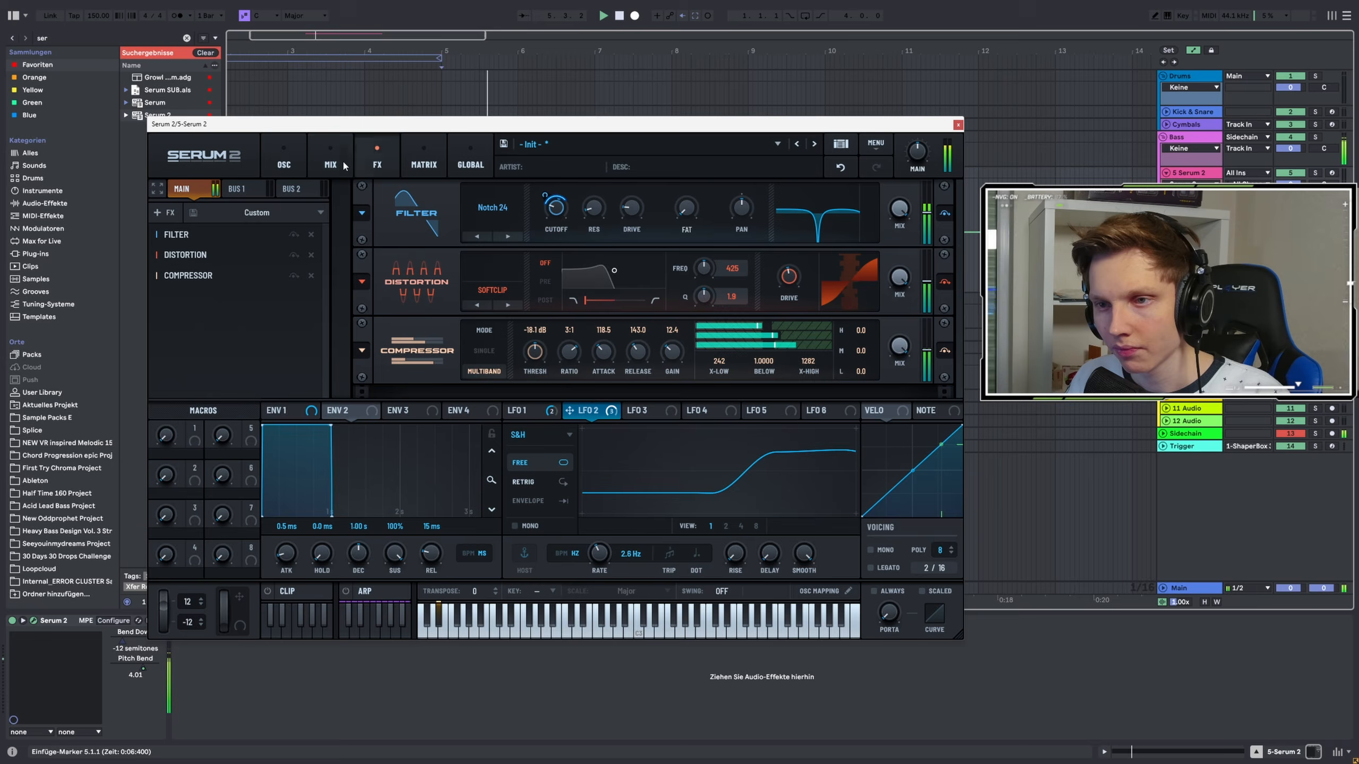
Add another Filter effect, type MG Low 18, to the FX rack and audition the patch
left_click(284, 156)
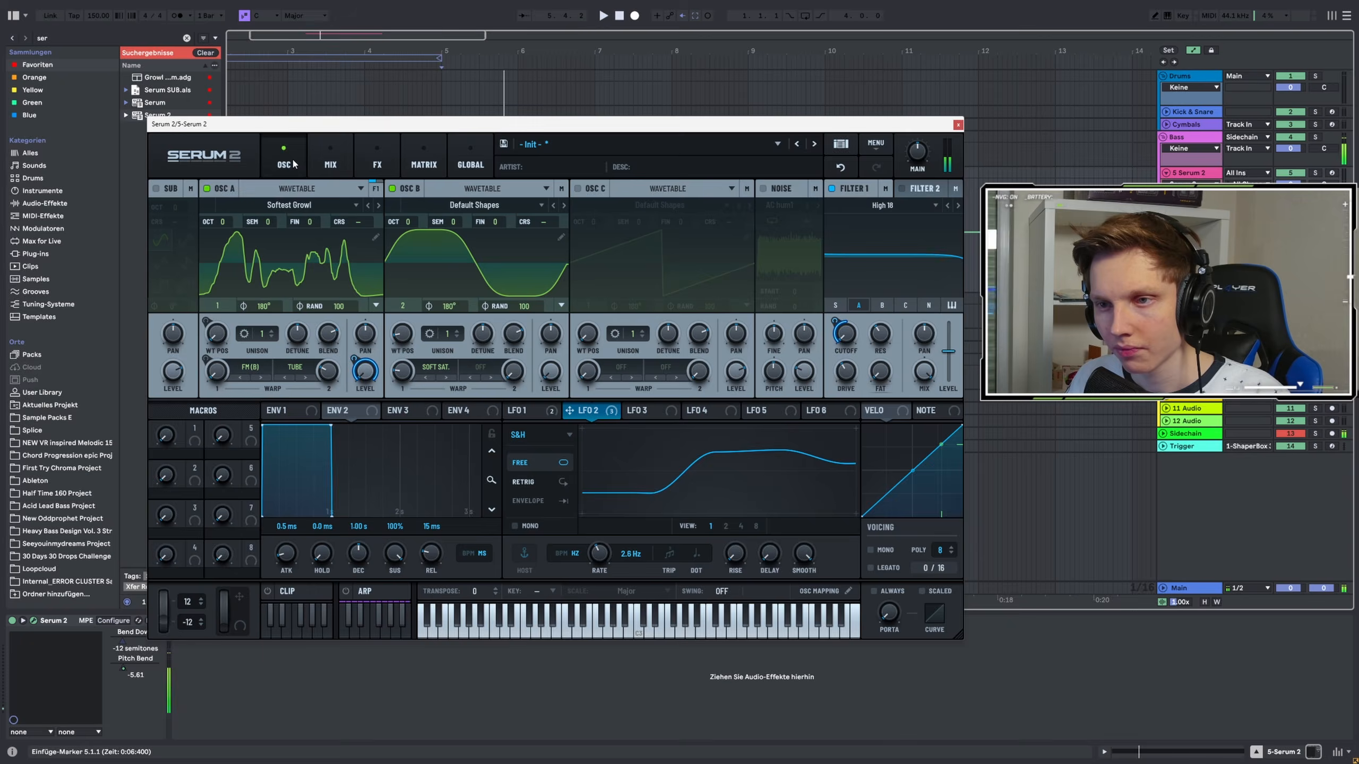
key("space")
left_click(165, 213)
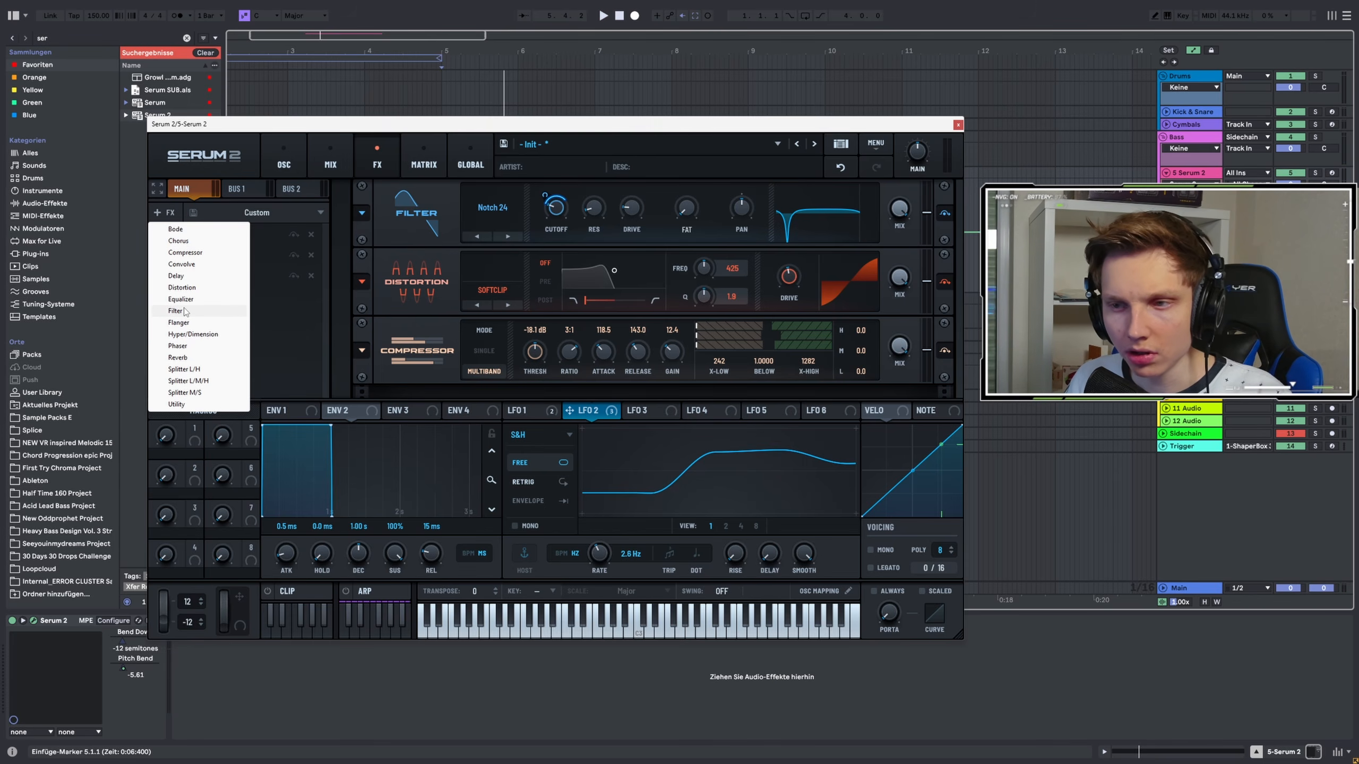
left_click(186, 312)
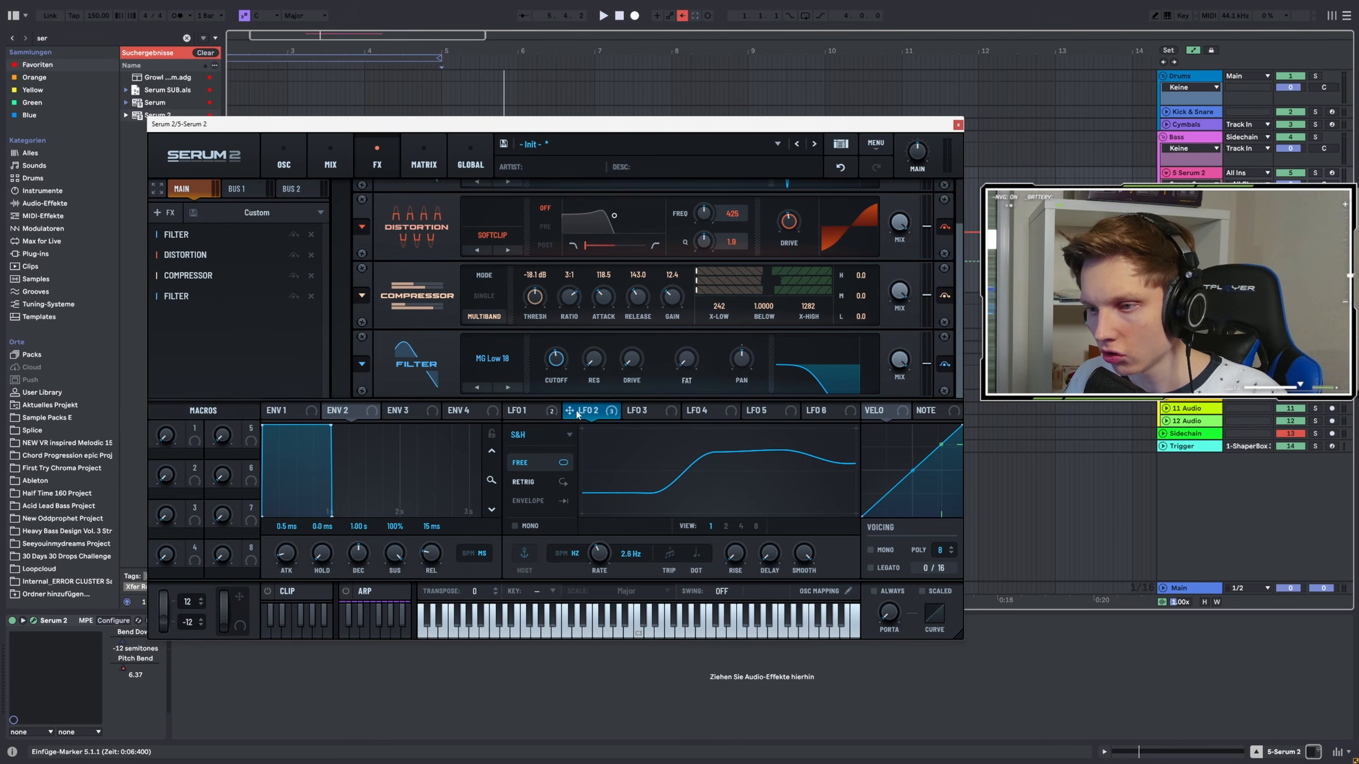
key("space")
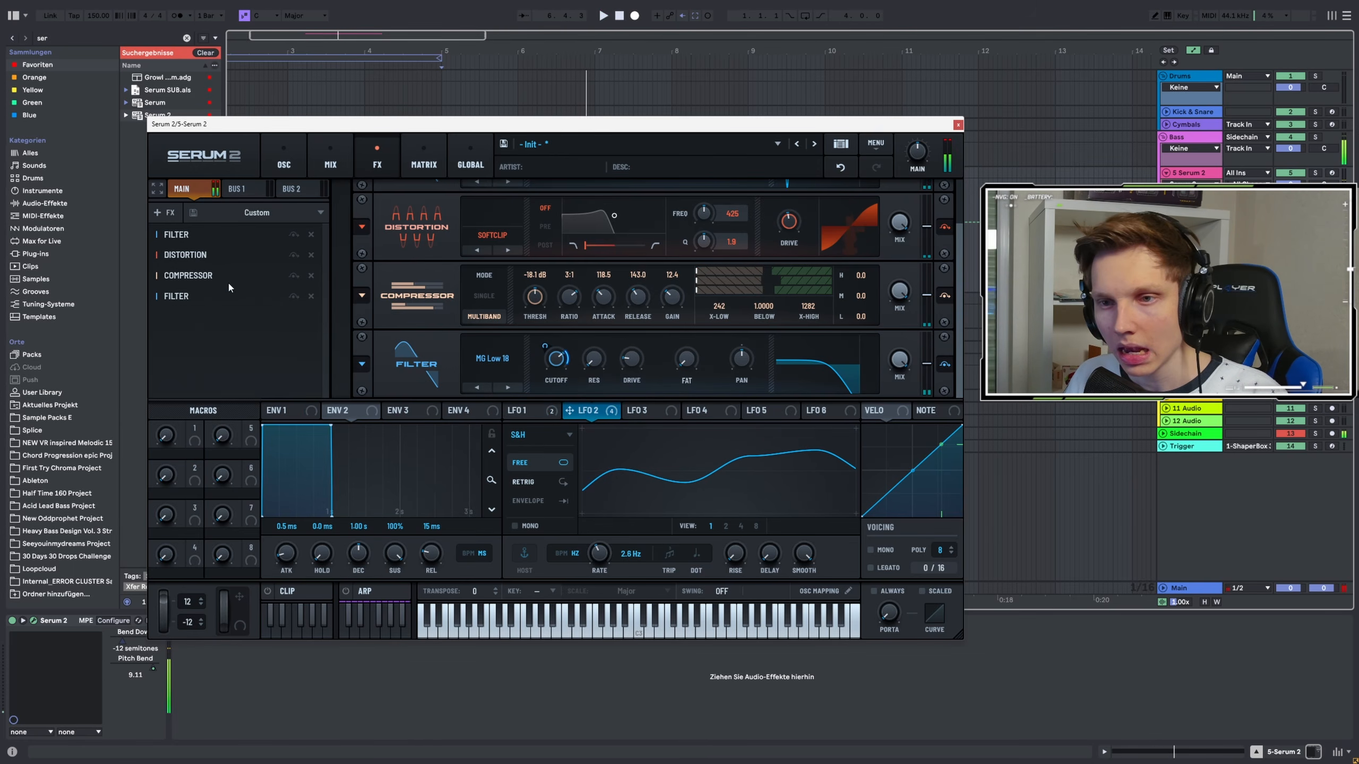
Duplicate the Notch 24 filter to the end of the chain and set its LFO 2 cutoff modulation to 44%
left_click(199, 244)
left_click_drag(198, 238, 187, 316)
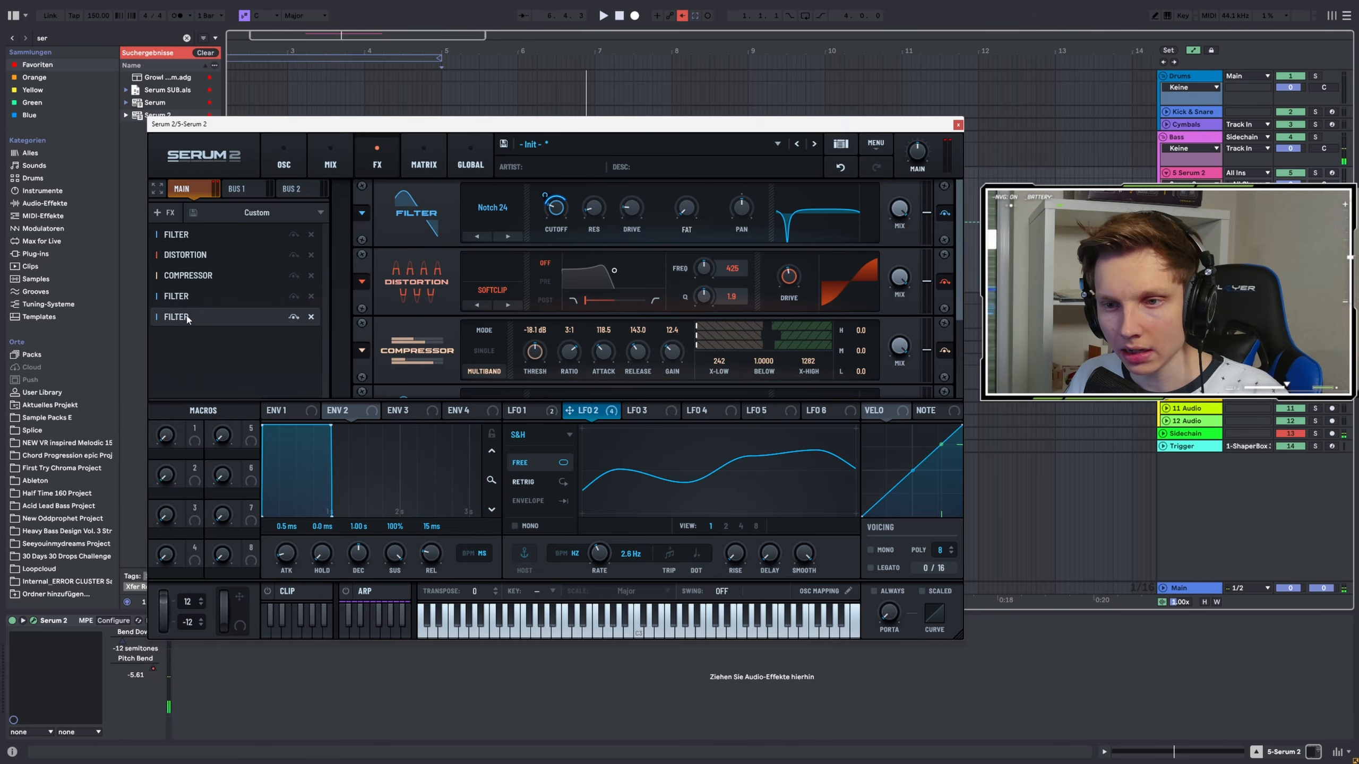
left_click_drag(959, 310, 946, 387)
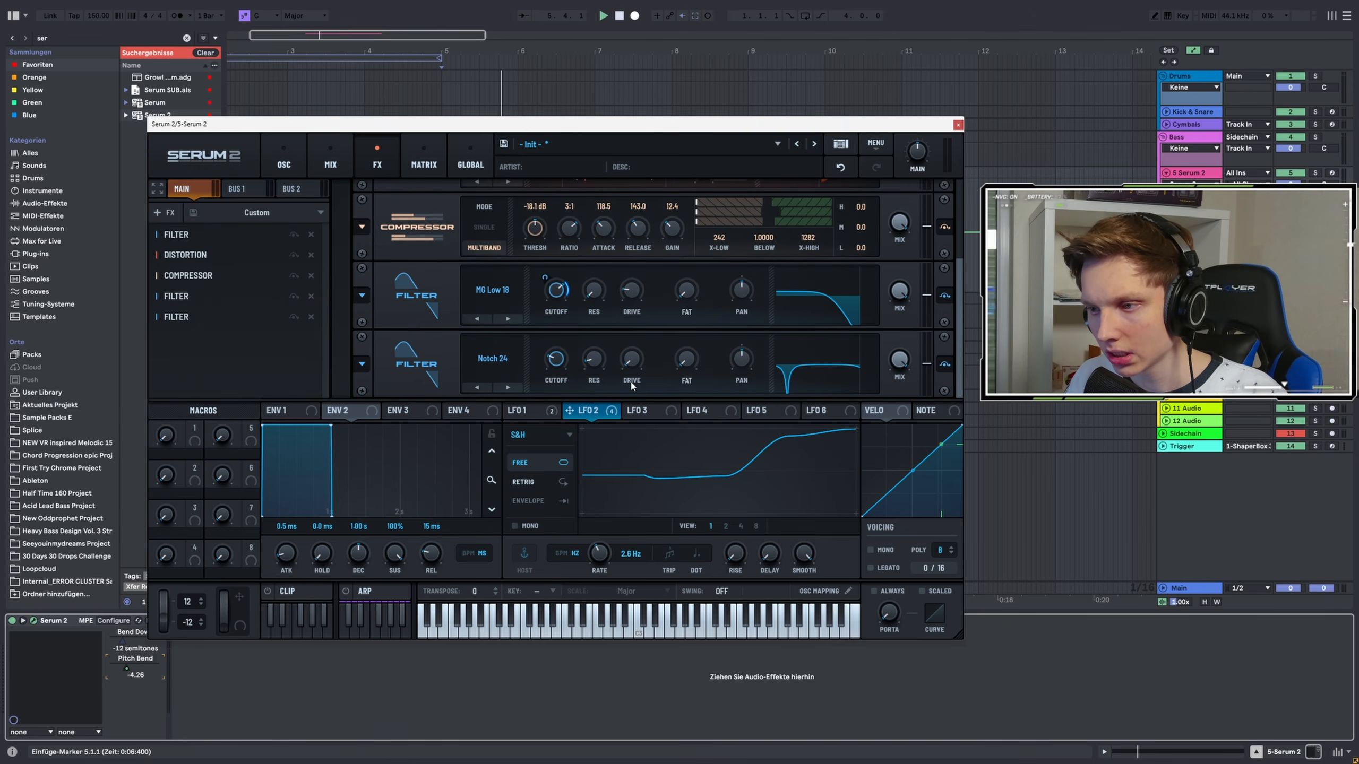
key("space")
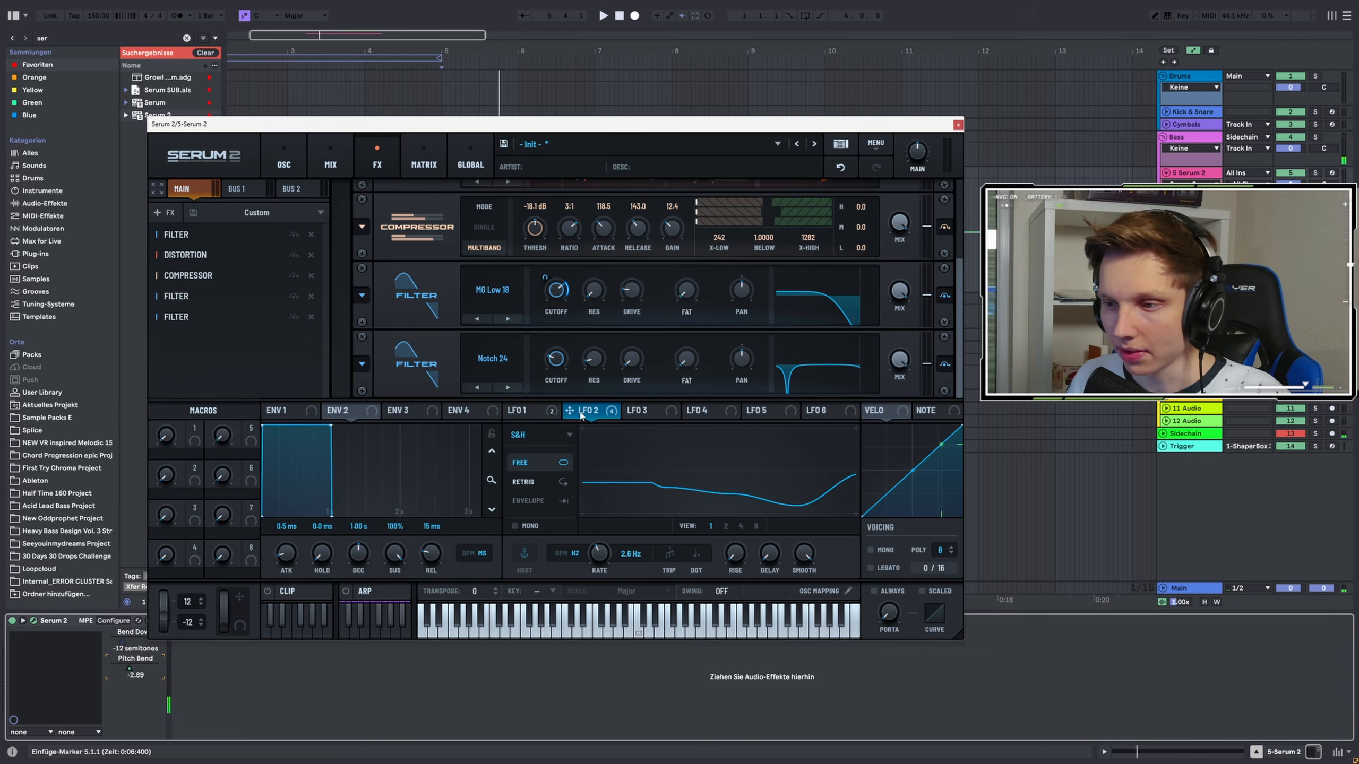
left_click_drag(554, 362, 531, 358)
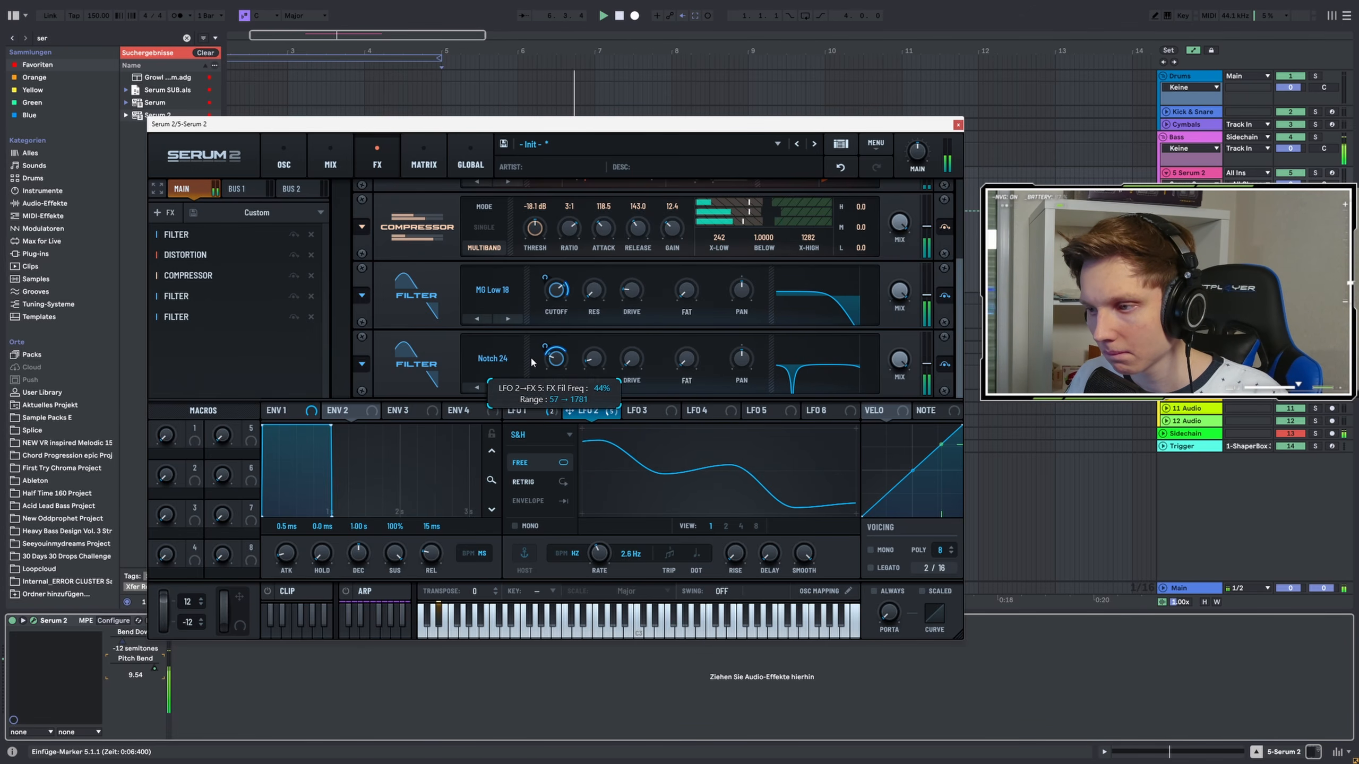
Add a Phaser effect with 15 poles and its frequency at 262 Hz
left_click(161, 213)
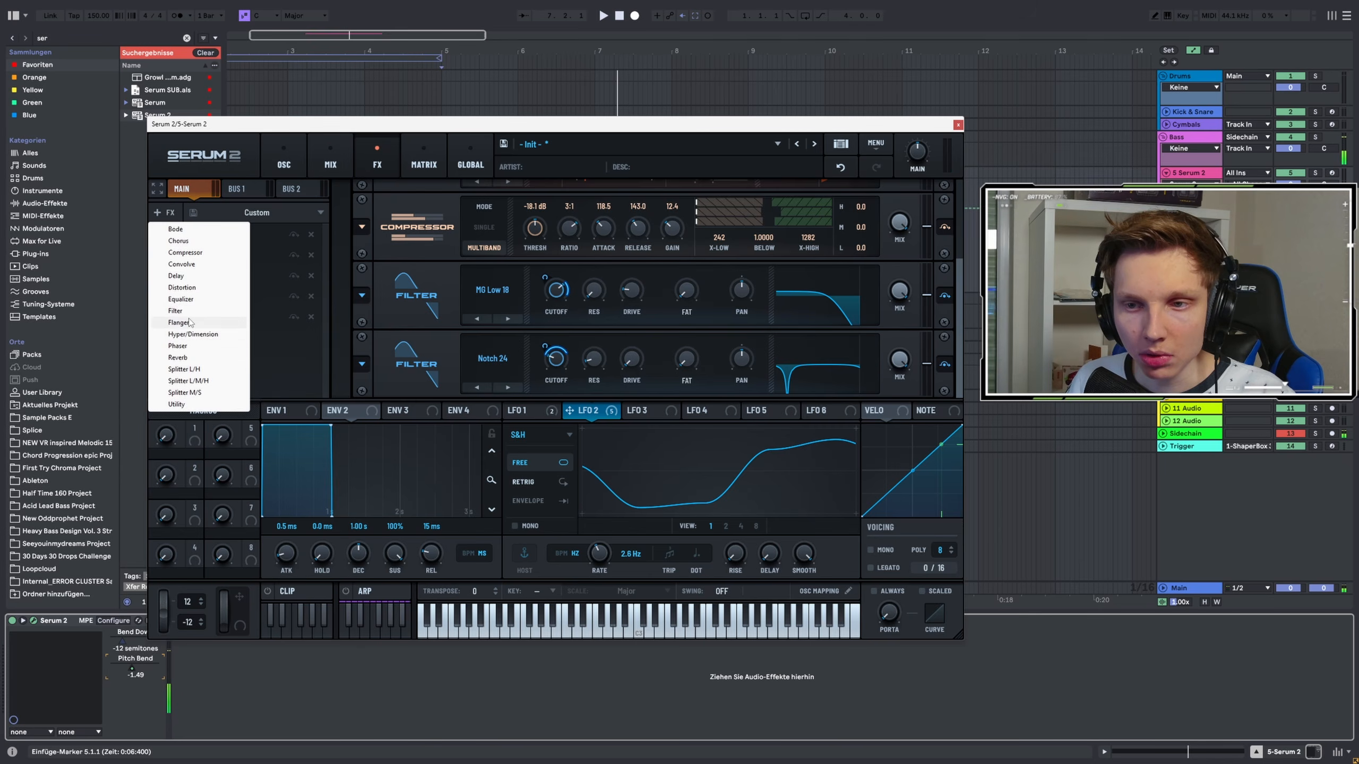
left_click(178, 345)
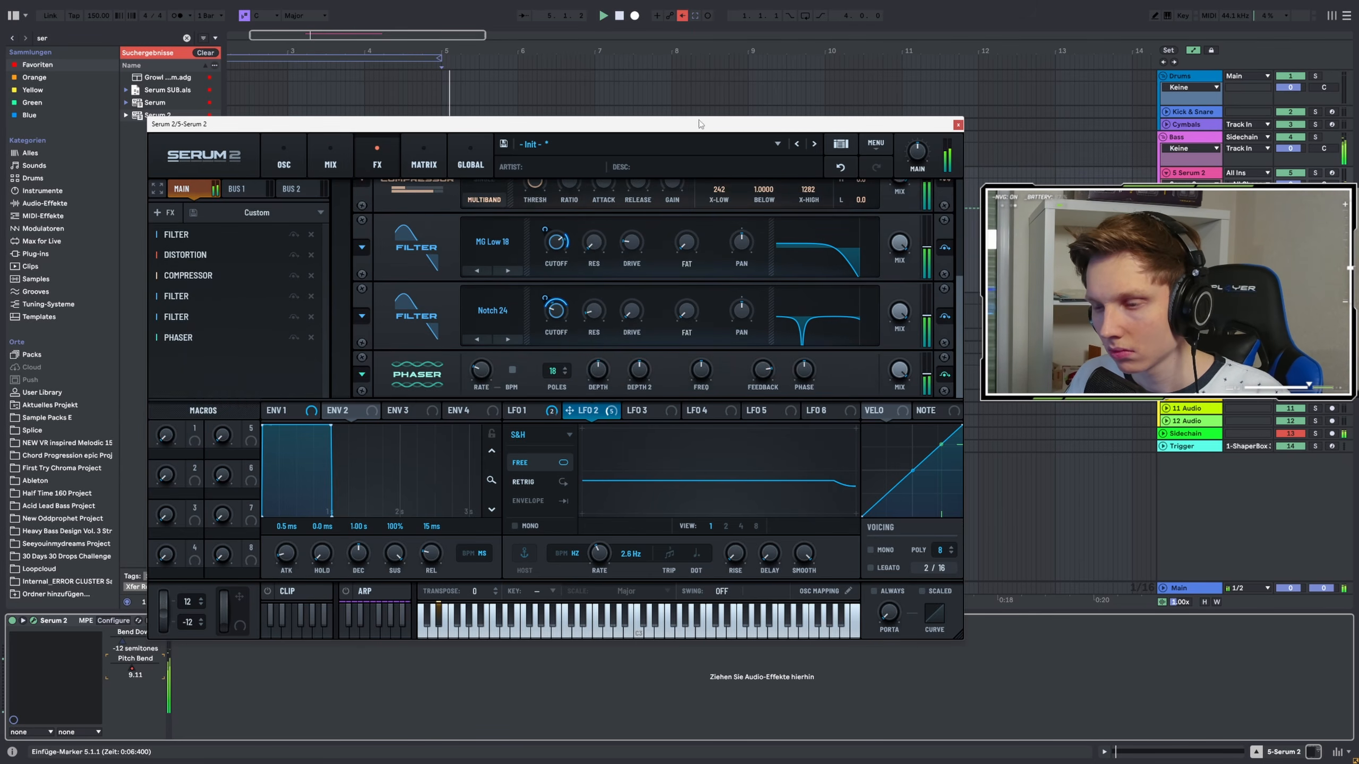
mouse_move(554, 369)
left_mouse_down()
mouse_move(546, 394)
mouse_move(565, 354)
left_mouse_up()
left_click_drag(760, 372, 686, 401)
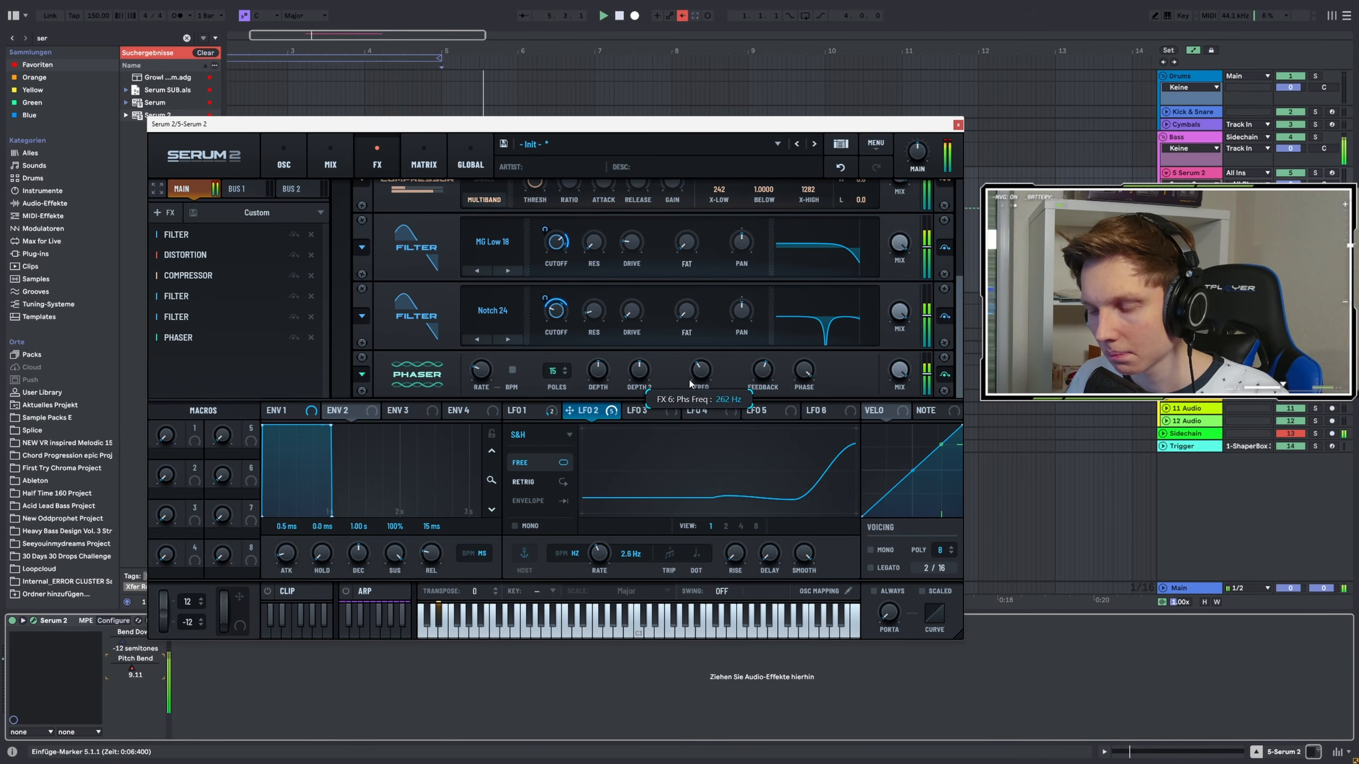
Modulate the Phaser's frequency with LFO 1 and its feedback with LFO 2
left_click(526, 411)
left_click_drag(526, 415, 684, 371)
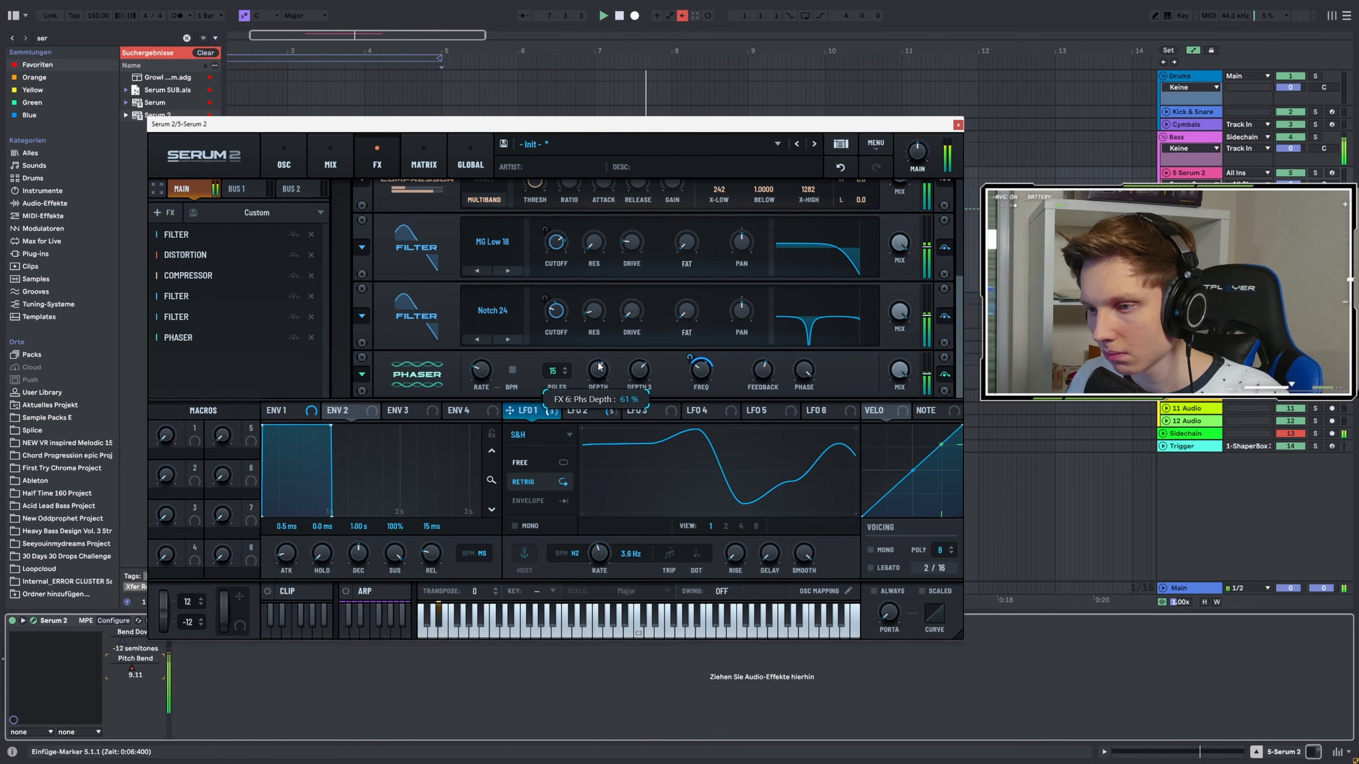
left_click_drag(569, 410, 753, 360)
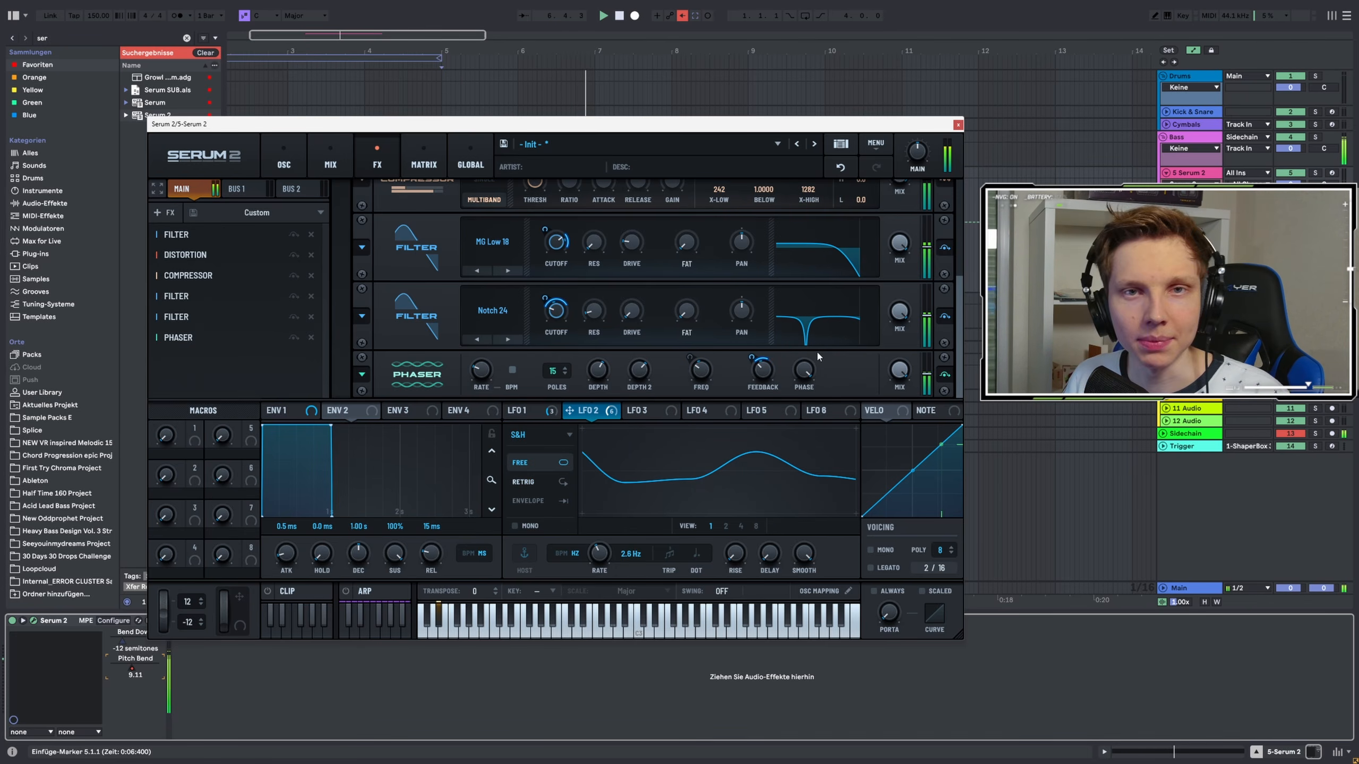
Move the Phaser to the top of the FX chain and add two copies of the Compressor at the end
left_click_drag(206, 335, 202, 235)
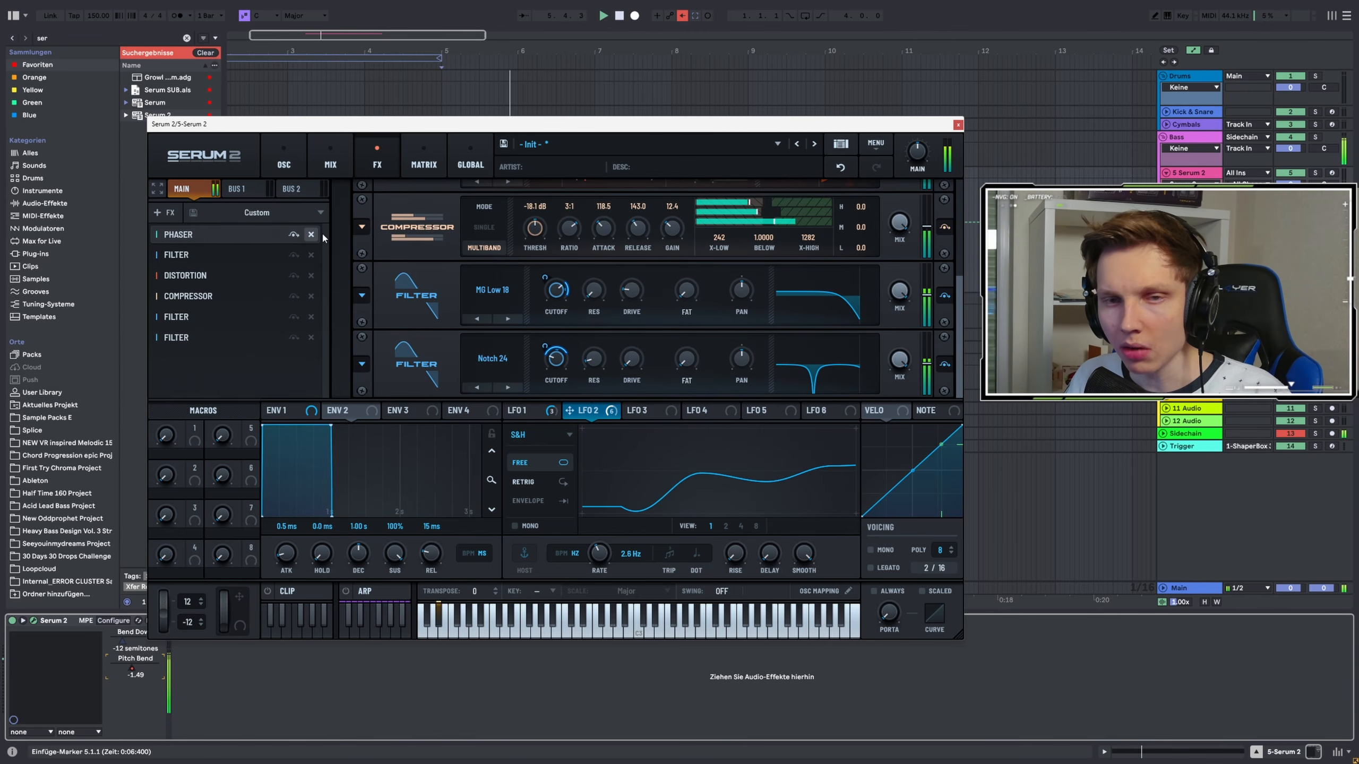
left_click(283, 217)
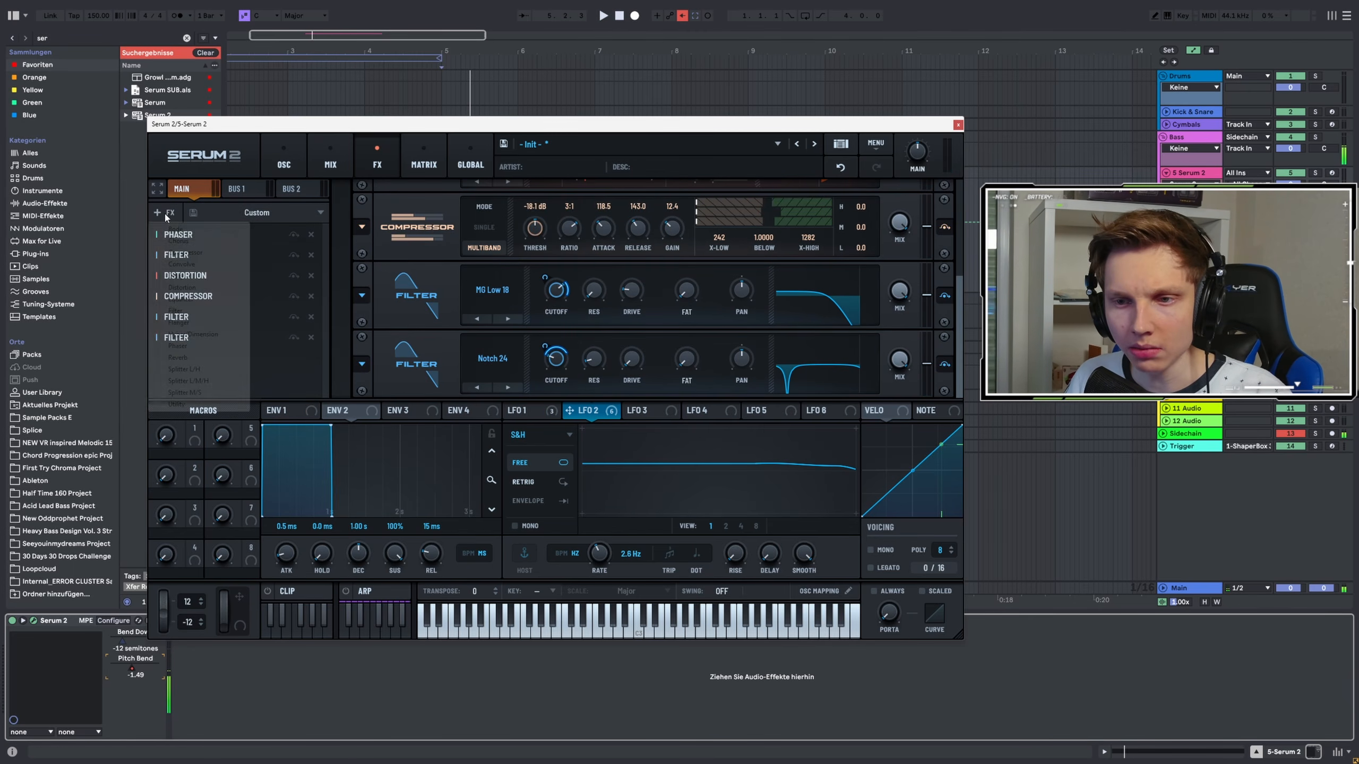
left_click(297, 342)
left_click_drag(202, 299, 201, 377)
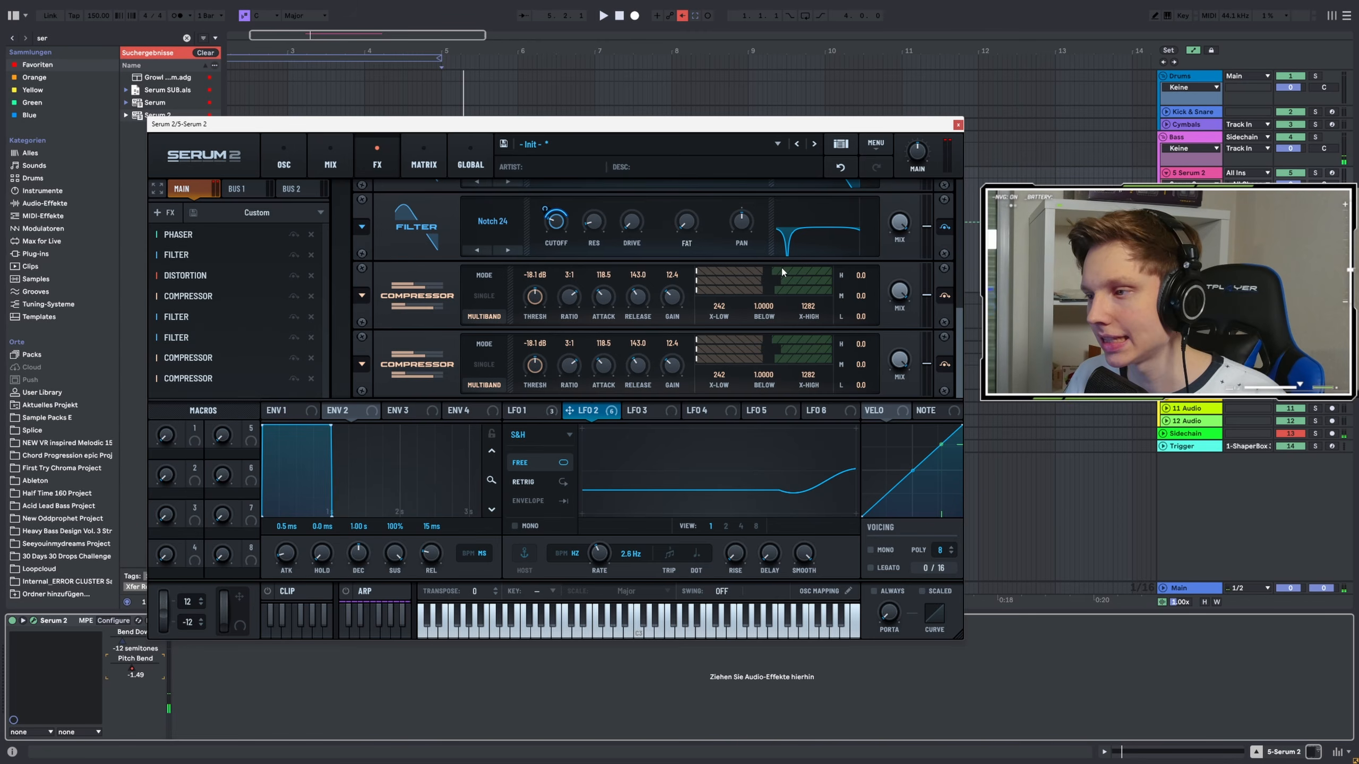
key("space")
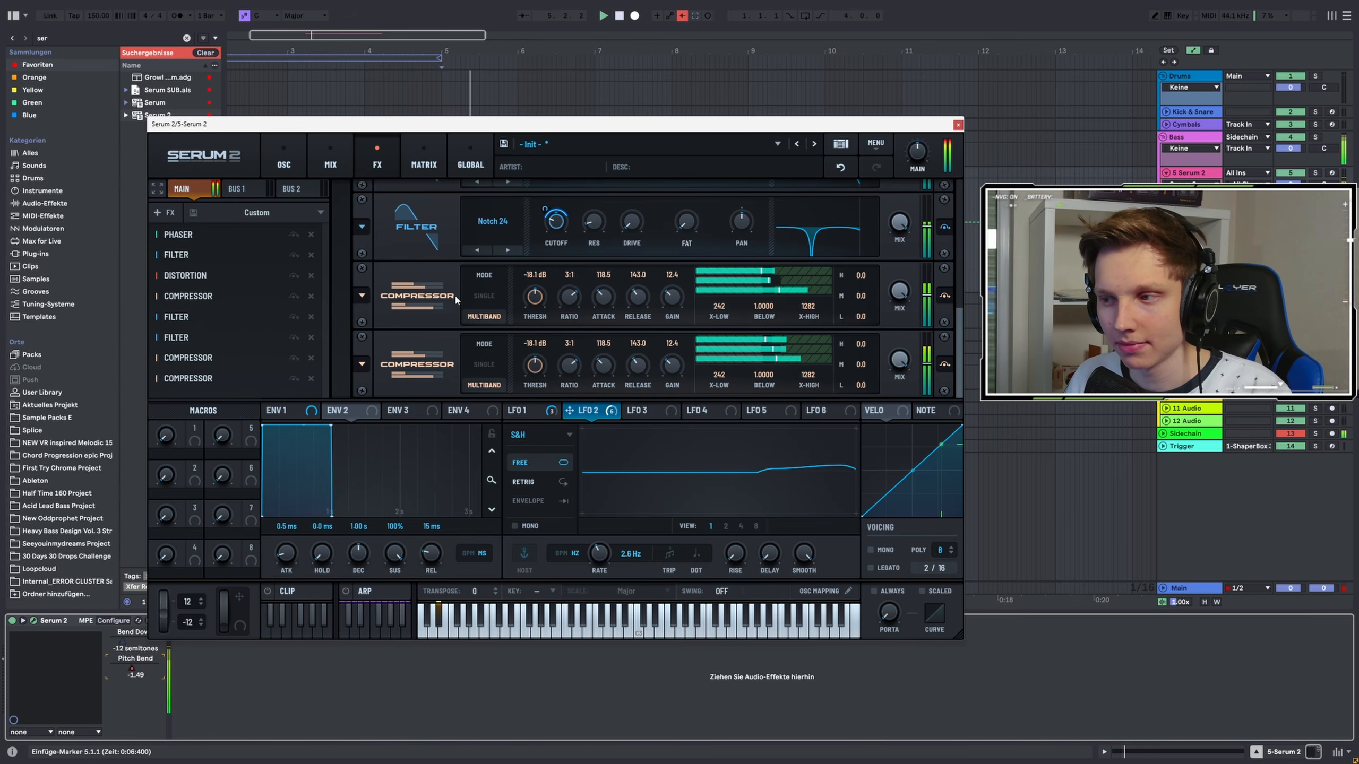
Set LFO 3 to S&H and assign it to modulate the Phaser's mix
scroll(909, 278, "up", 3)
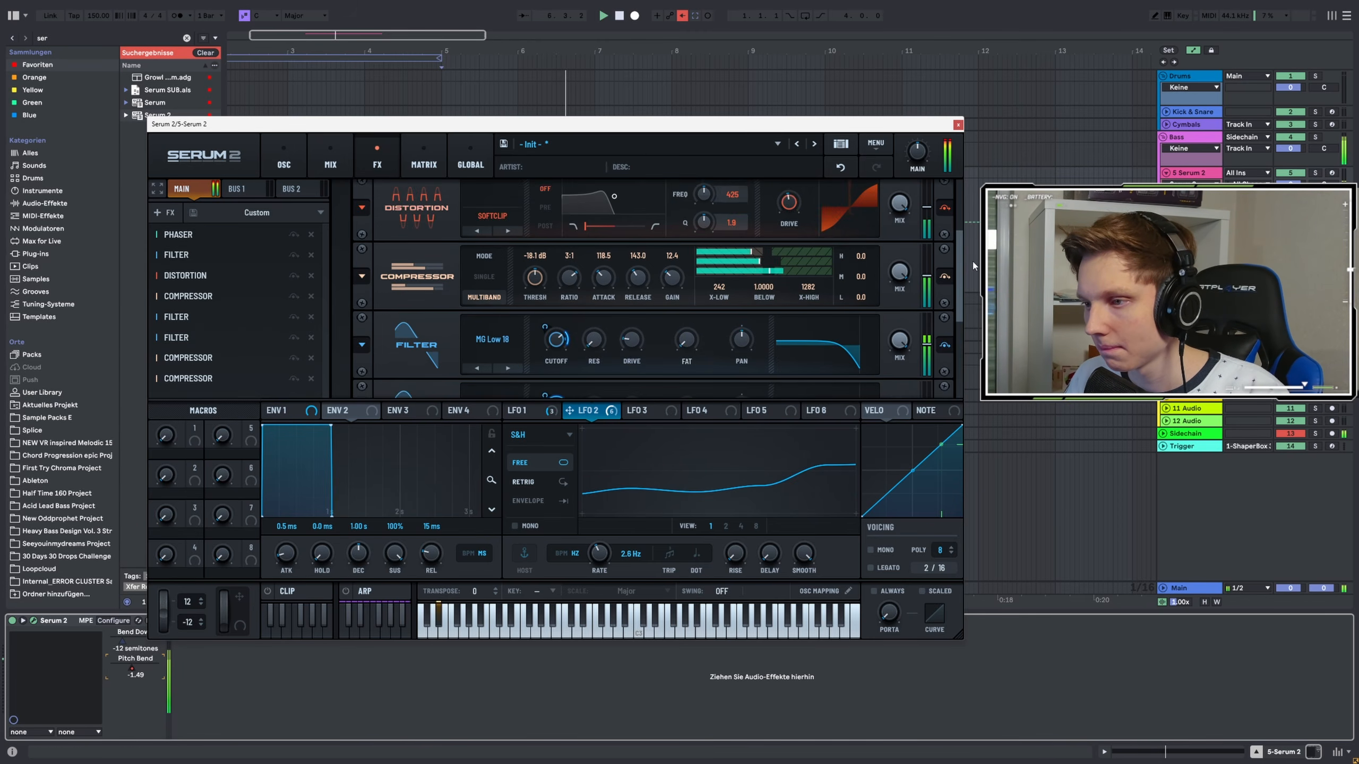
left_click_drag(972, 266, 913, 198)
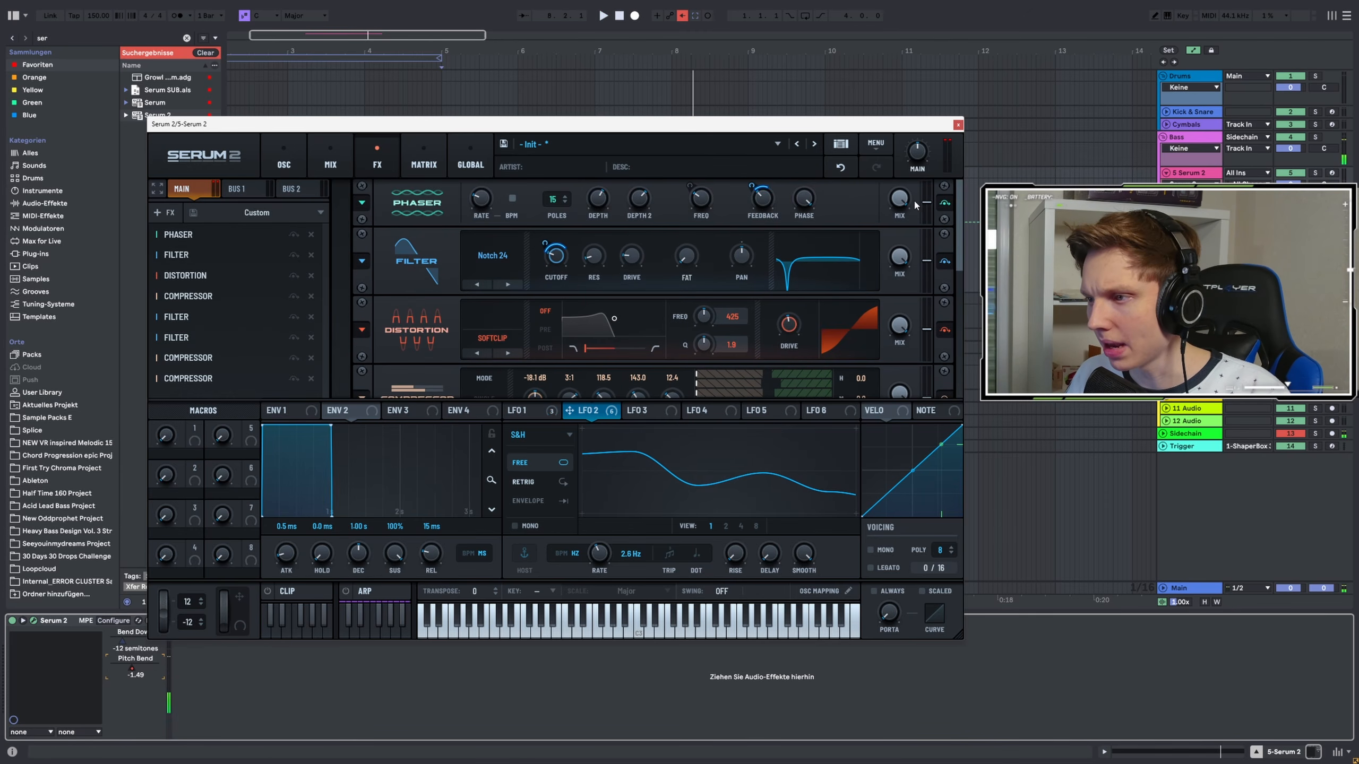
left_click(642, 413)
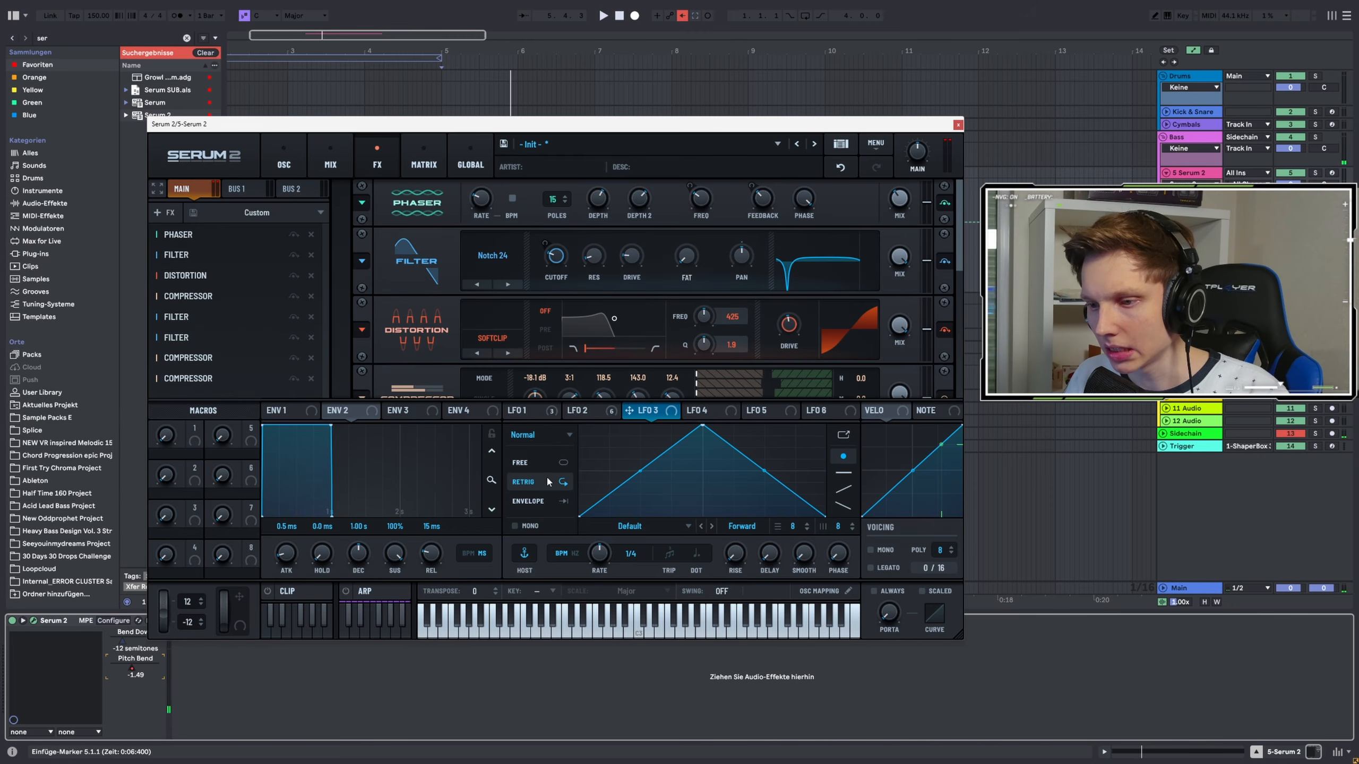
left_click(540, 435)
left_click(530, 499)
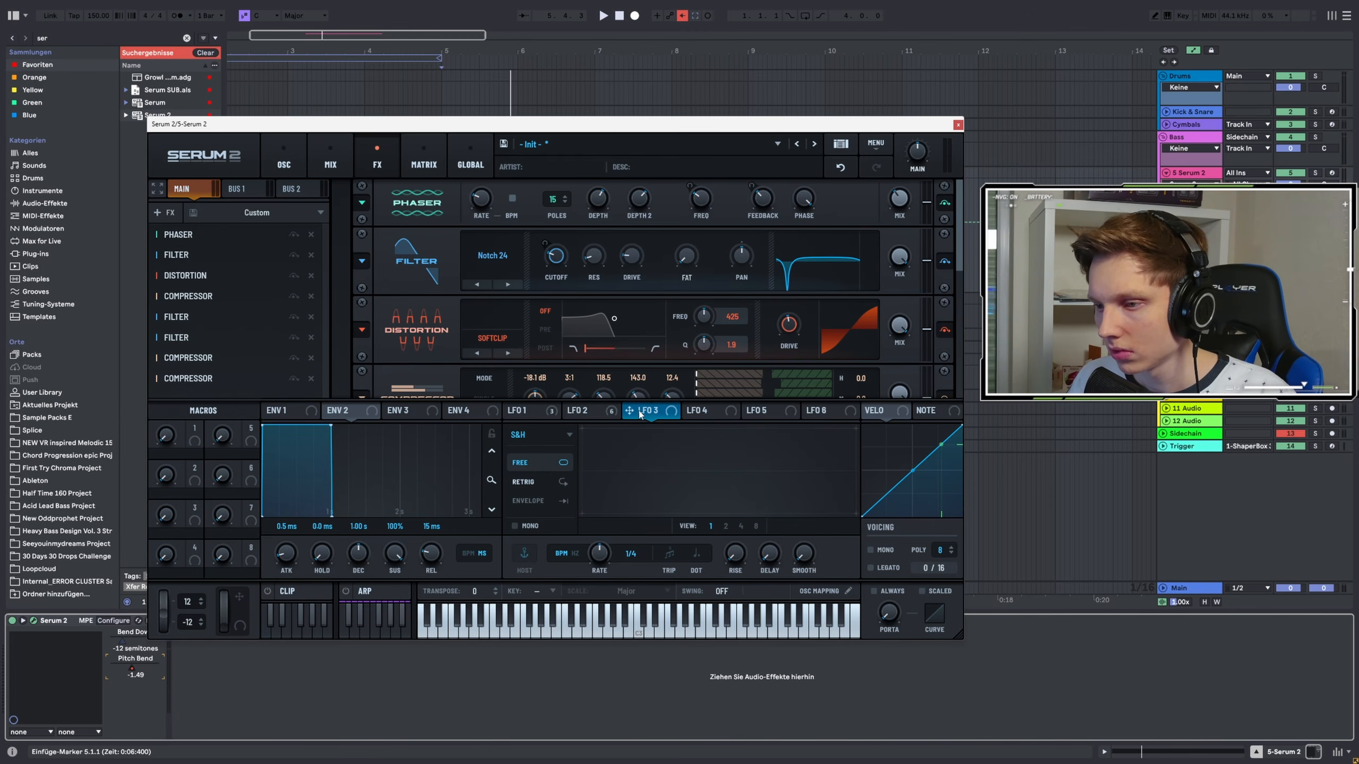
left_click_drag(640, 415, 897, 198)
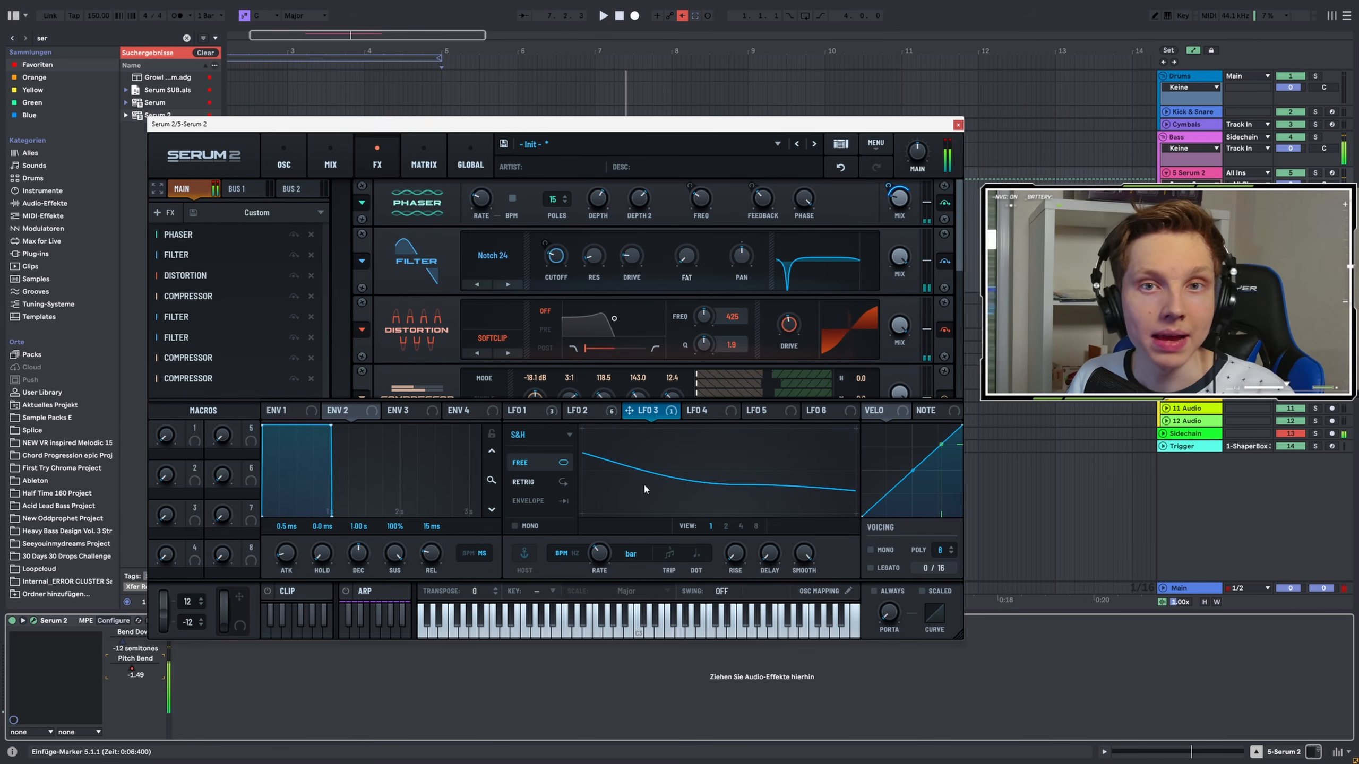
key("space")
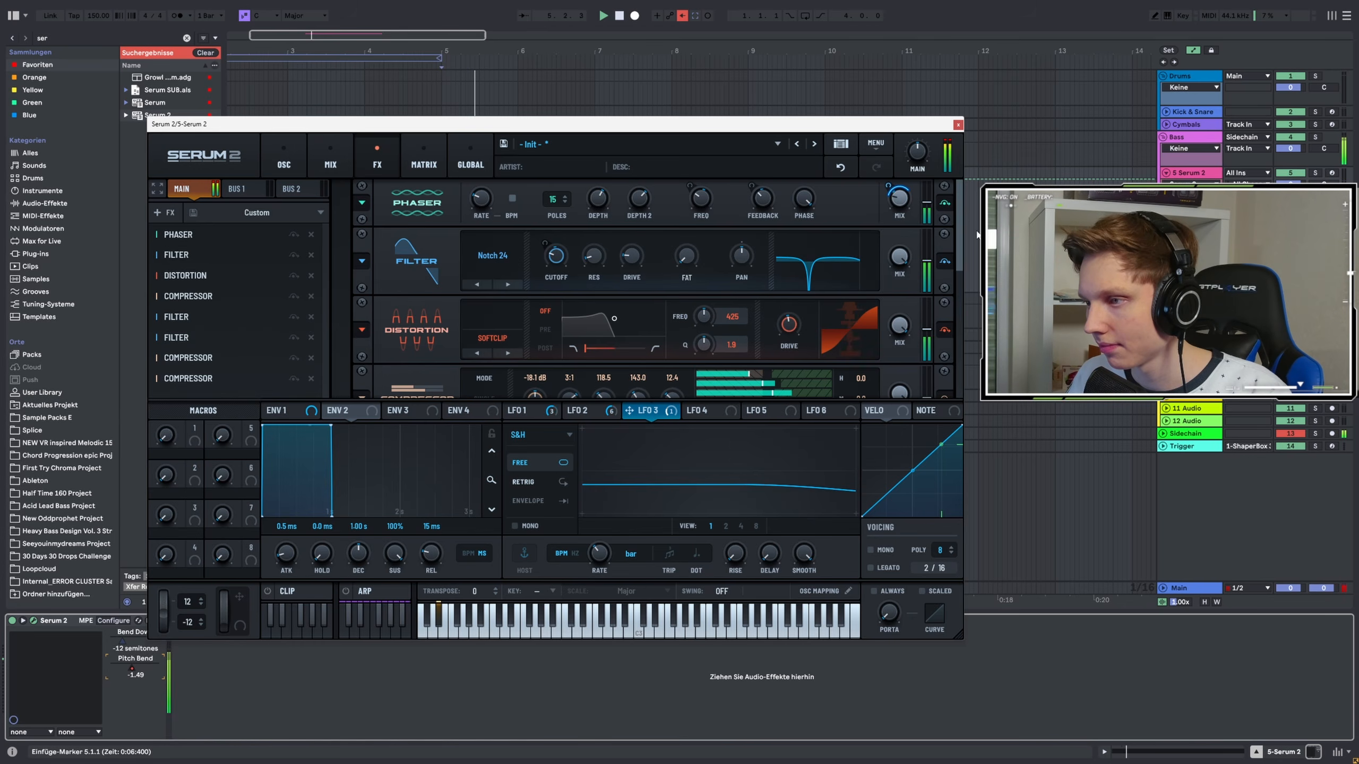
Set LFO 3's modulation depth on the Phaser mix to 41% and audition the patch
left_click_drag(959, 236, 959, 370)
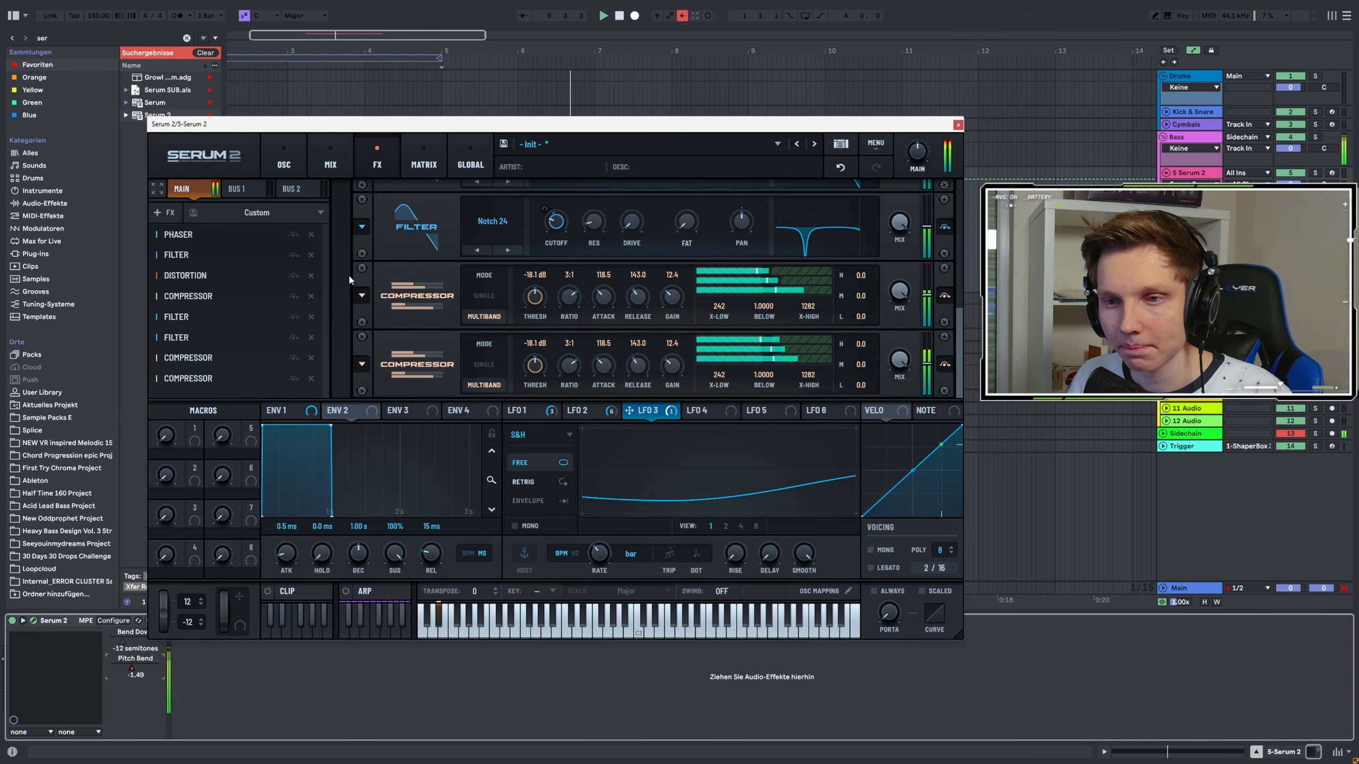
scroll(882, 209, "up", 5)
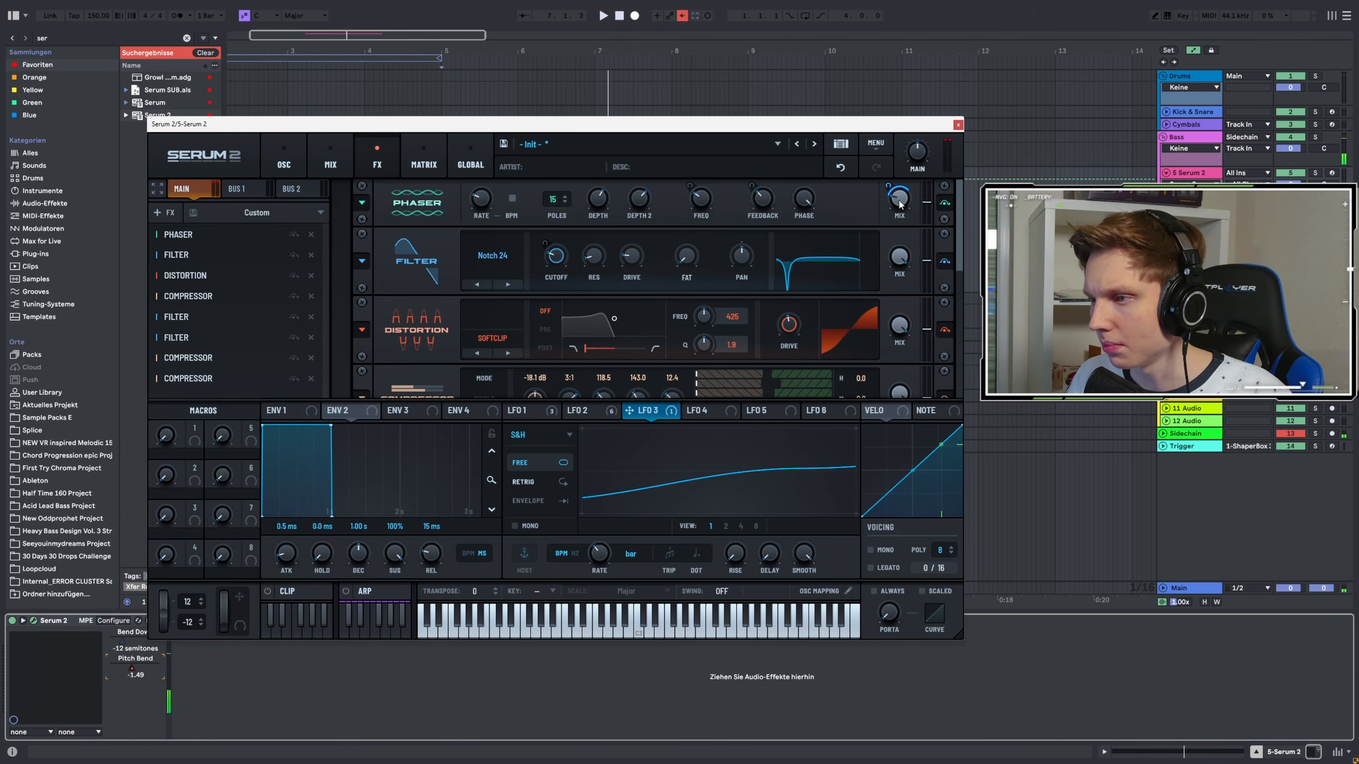
left_click_drag(899, 204, 899, 218)
key("space")
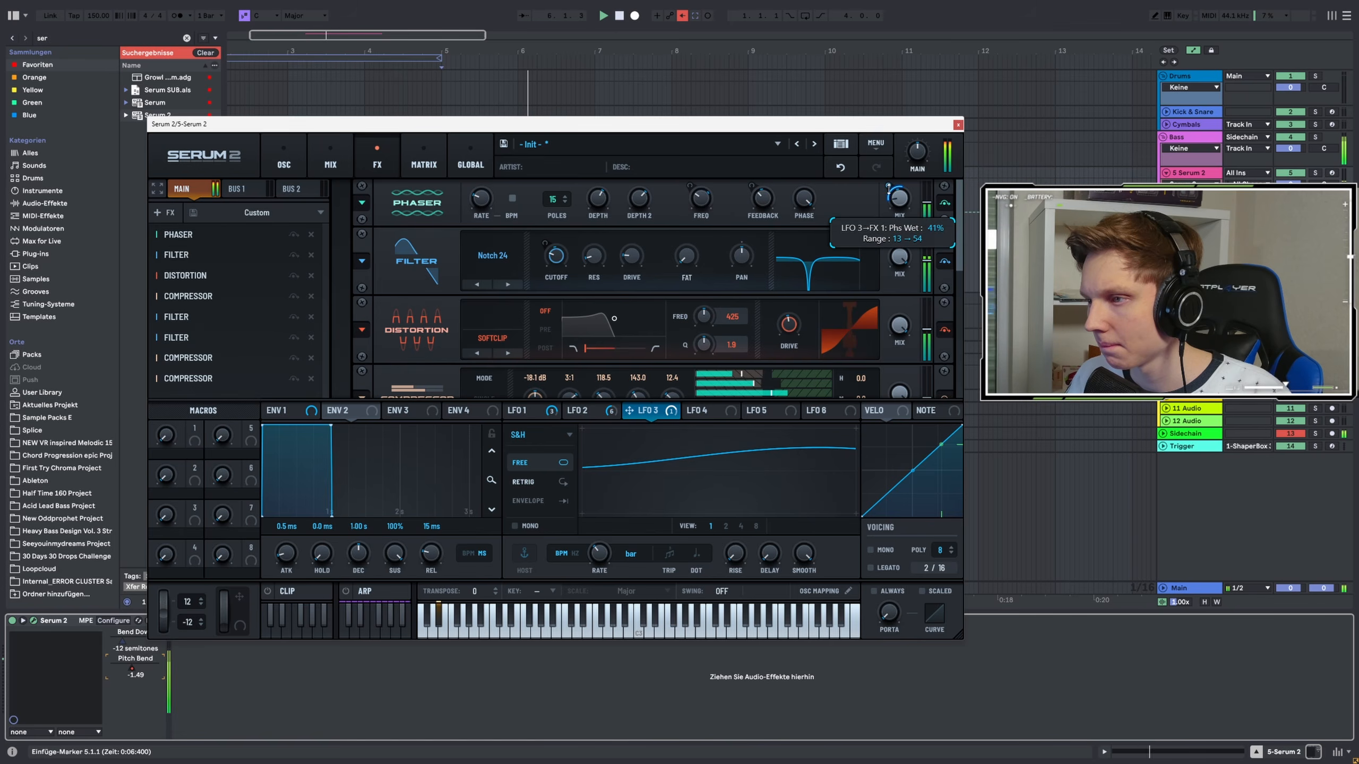
Add another Filter effect at the end of the FX chain
scroll(957, 262, "down", 5)
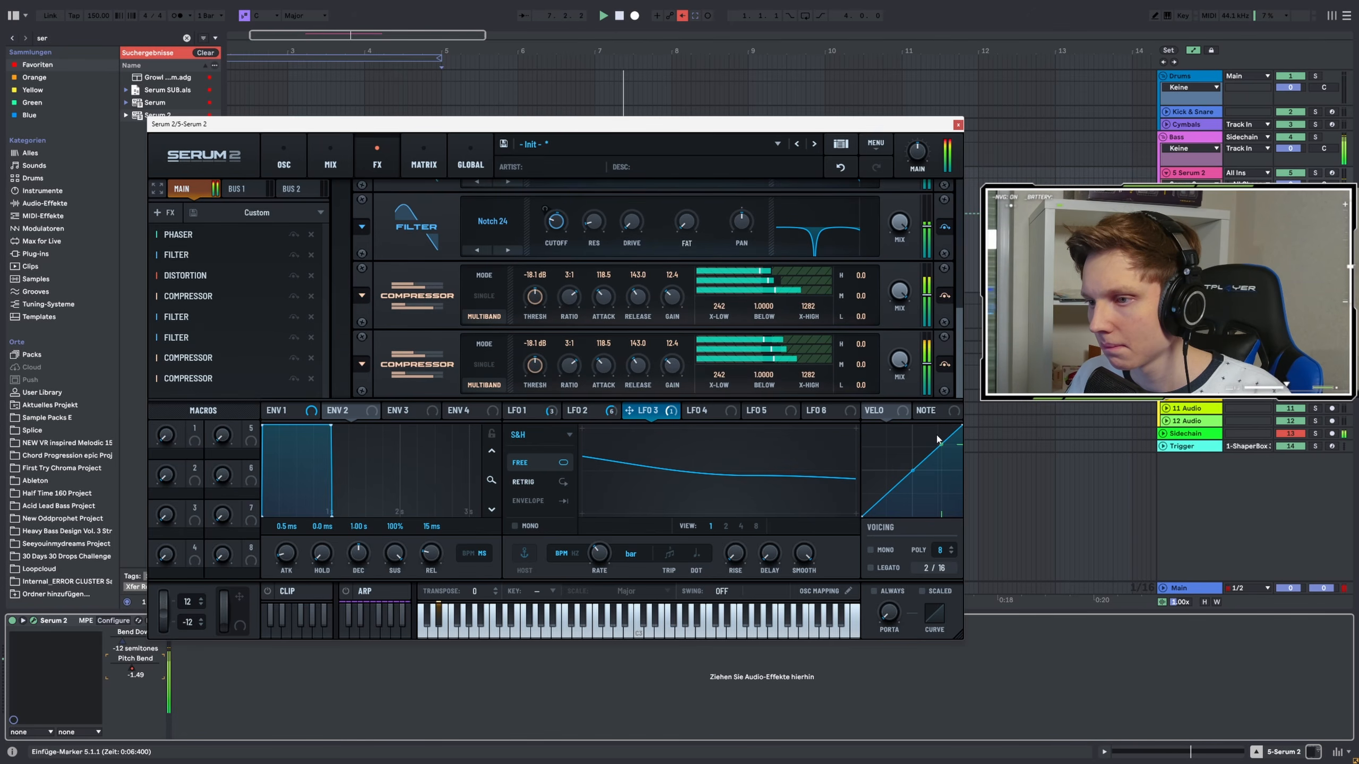
left_click(163, 212)
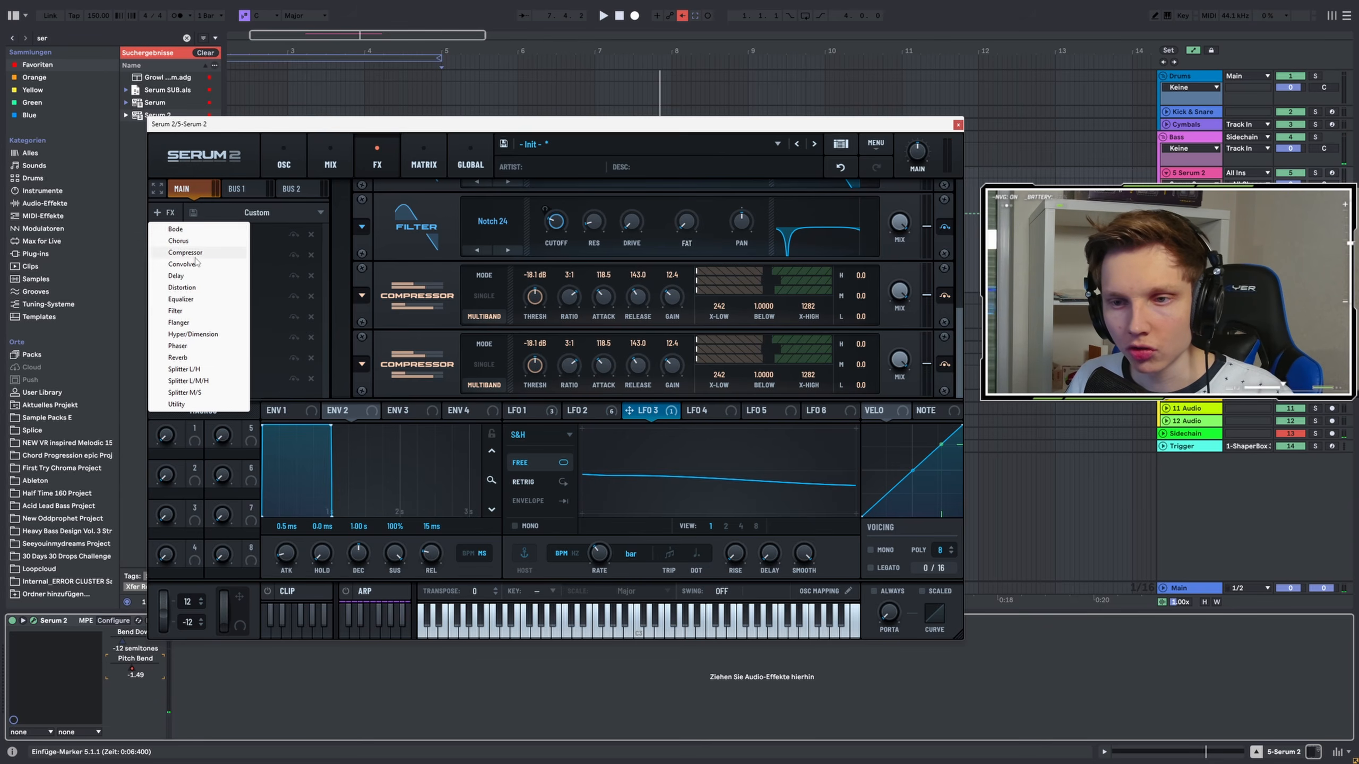
left_click(176, 311)
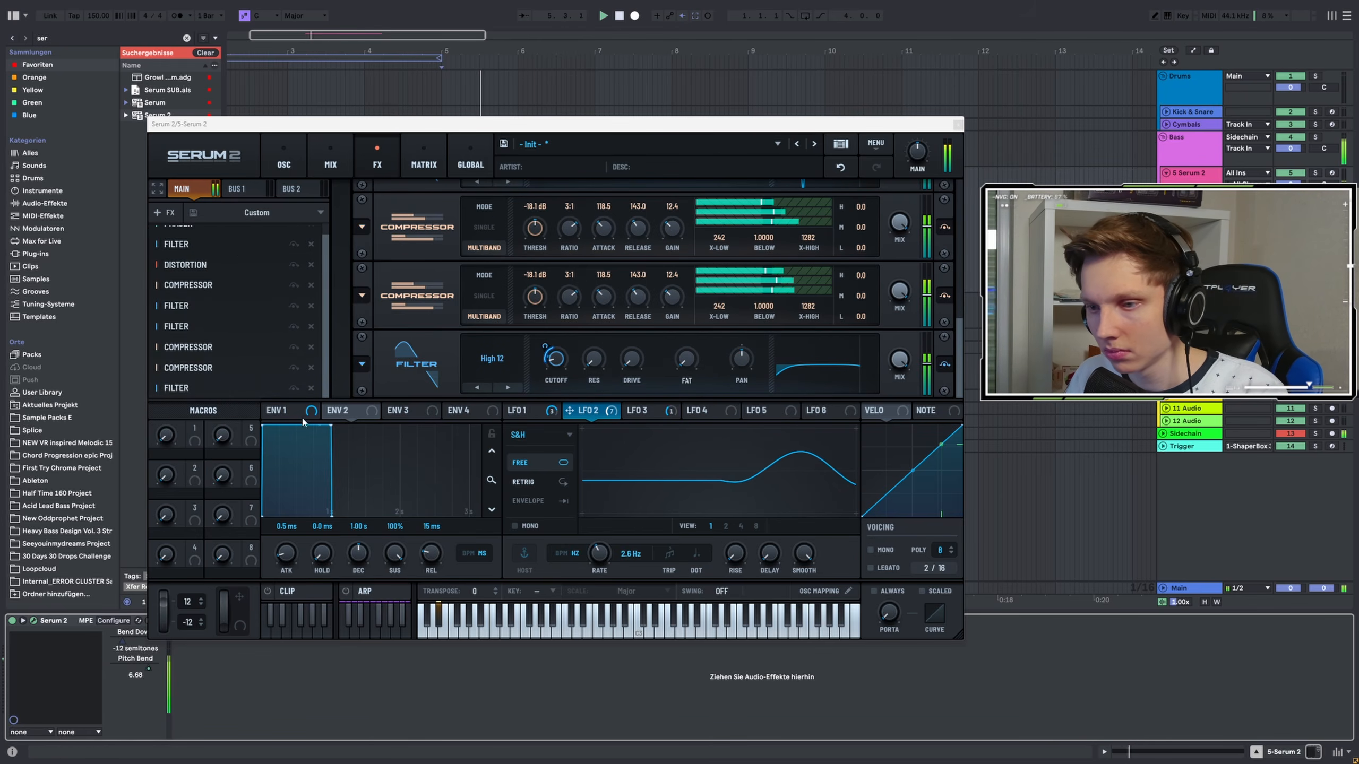
Audition the patch and scroll through the FX chain to review the effects
key("space")
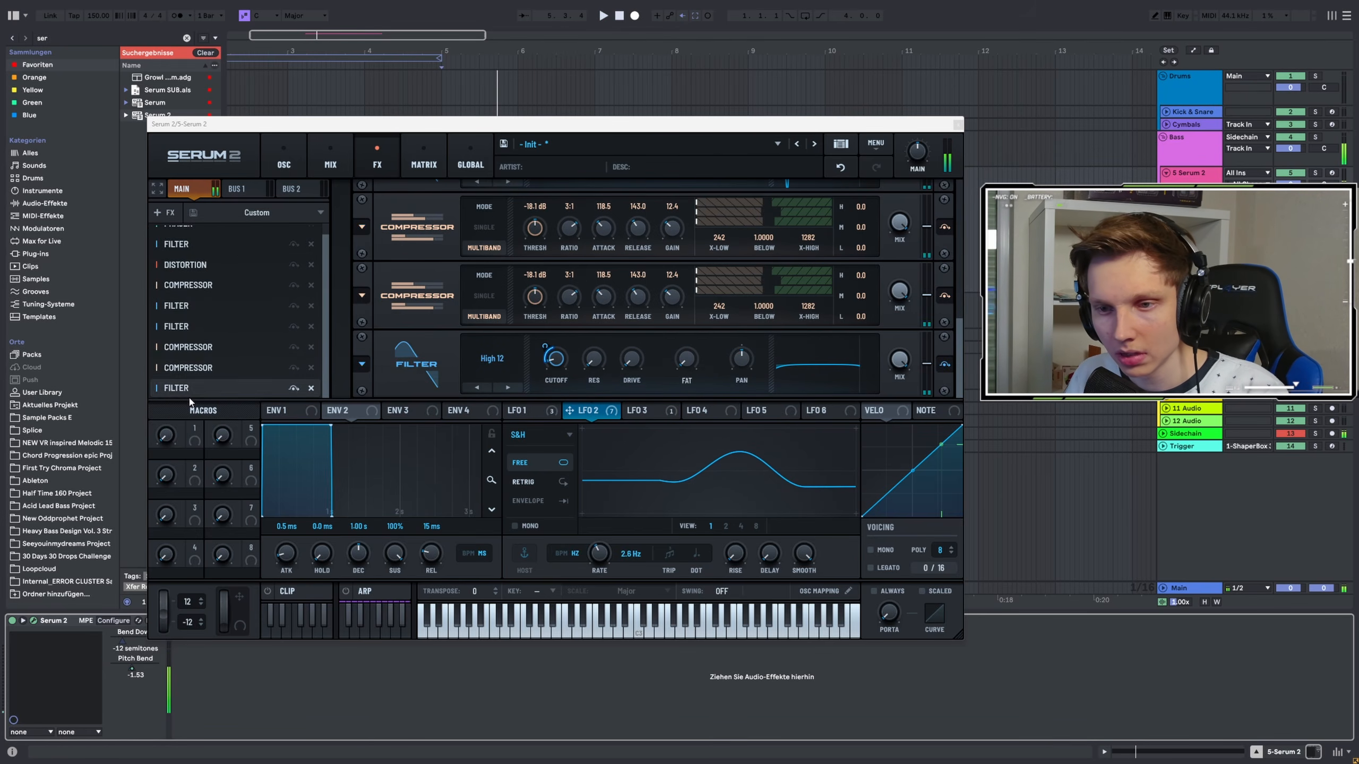
left_click_drag(189, 391, 197, 363)
key("space")
key("space")
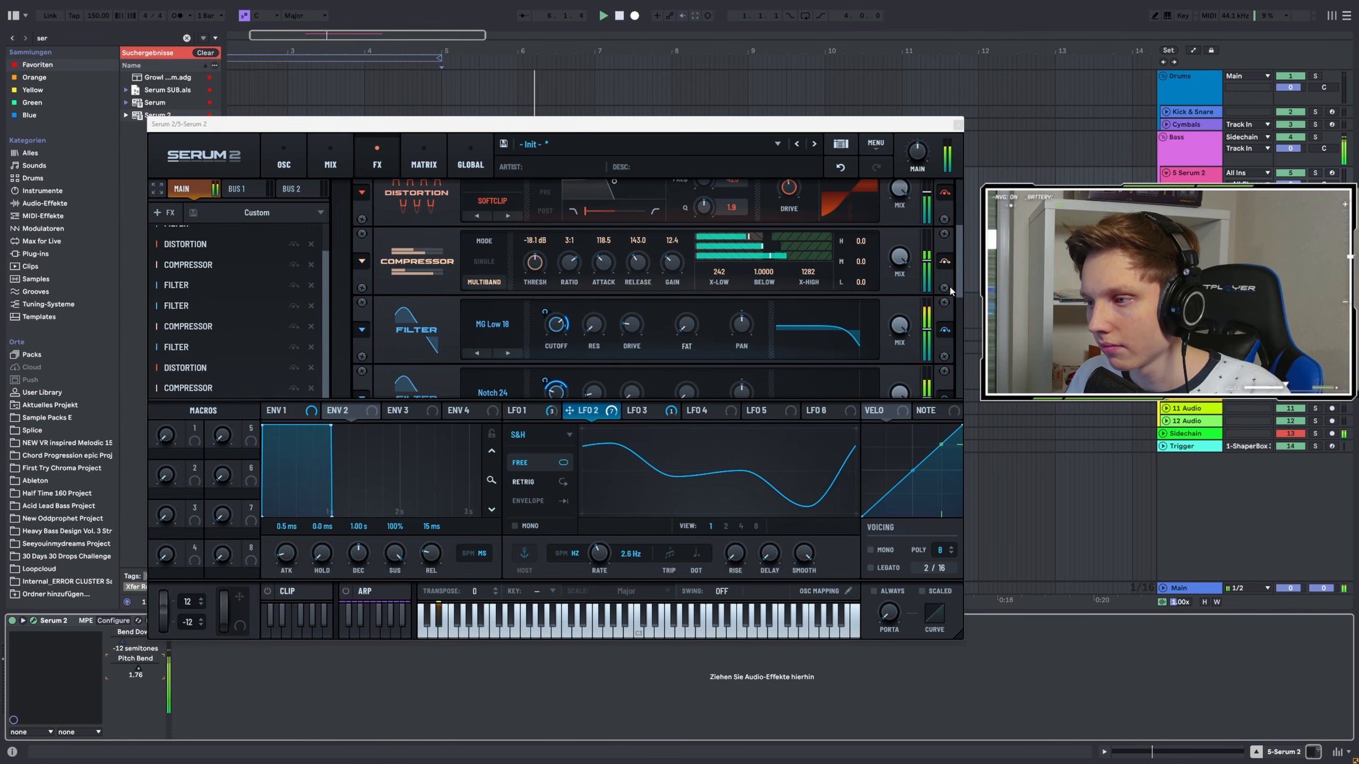
left_click_drag(961, 284, 962, 392)
key("space")
key("space")
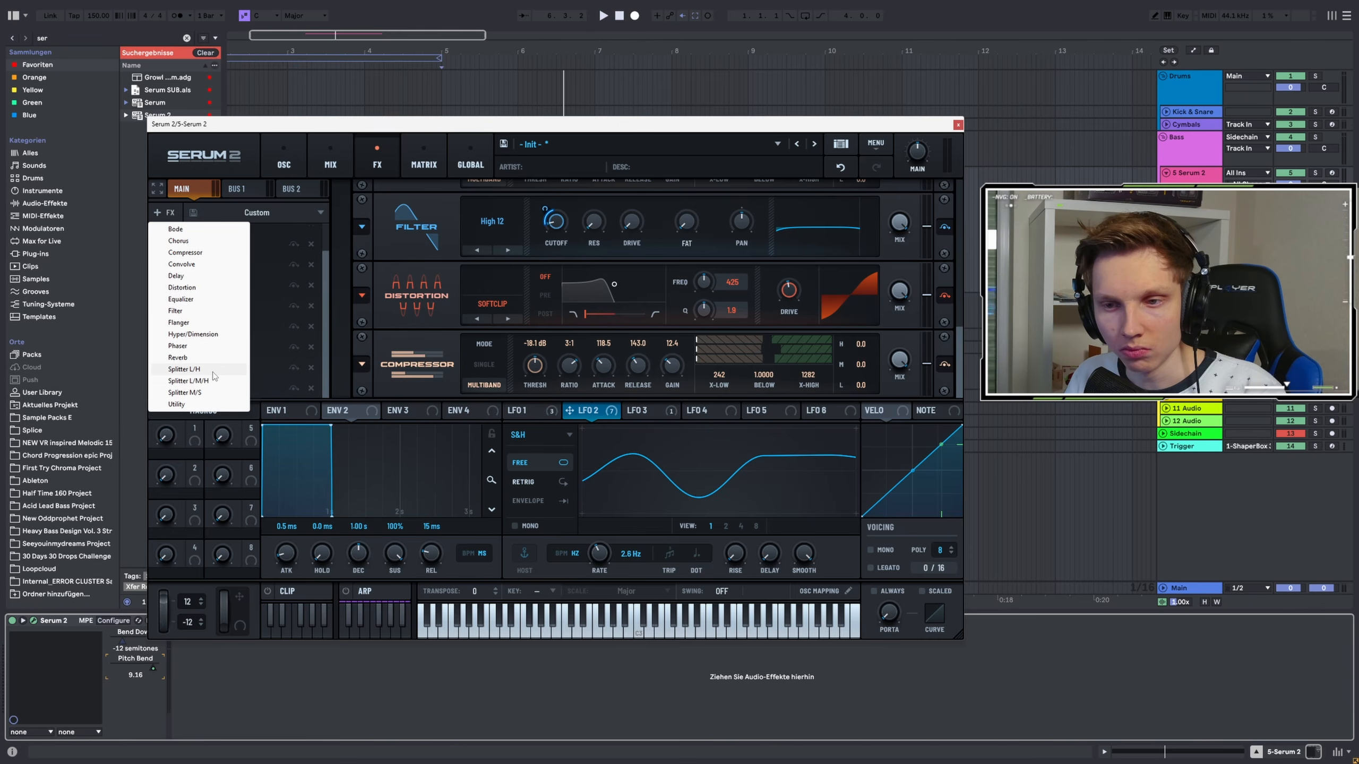
Add a Splitter L/H effect at the end of the FX chain and select its Highs band
left_click(213, 370)
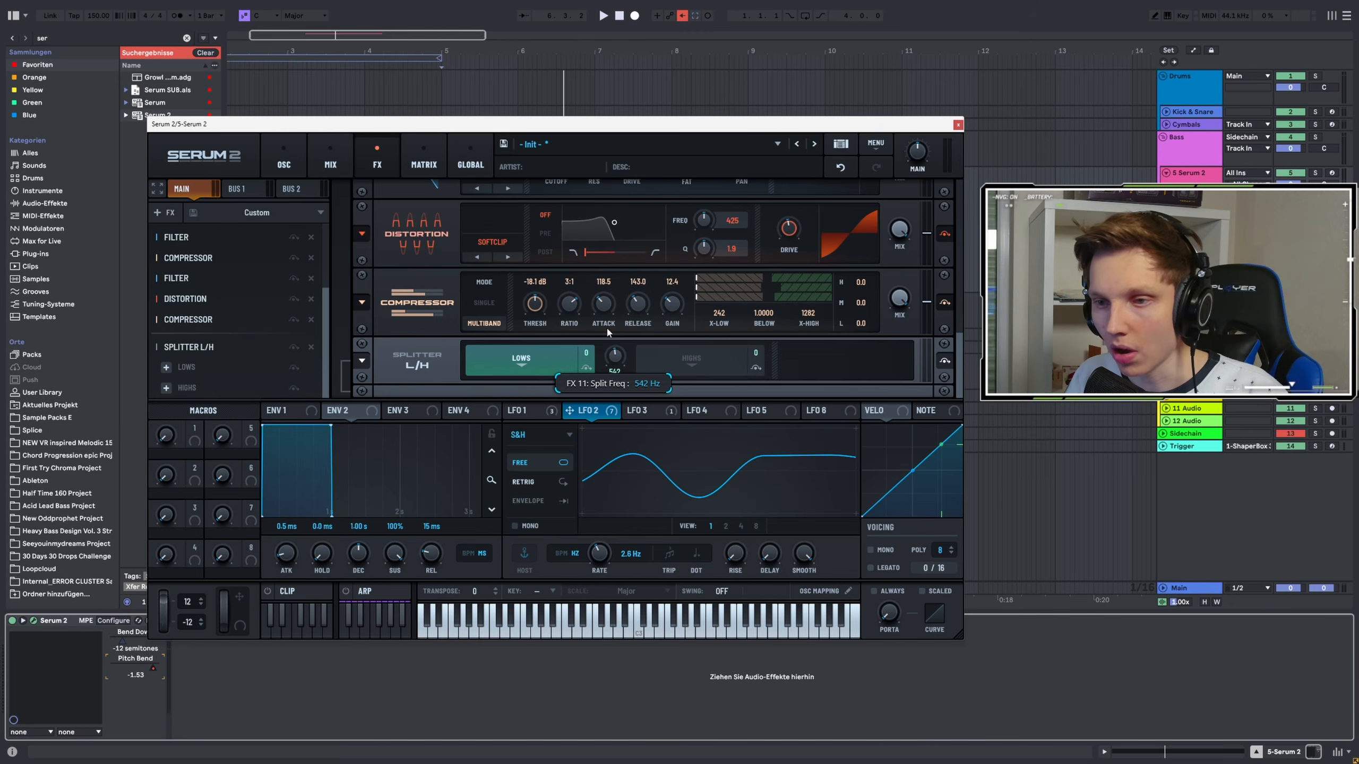
left_click_drag(621, 285, 620, 313)
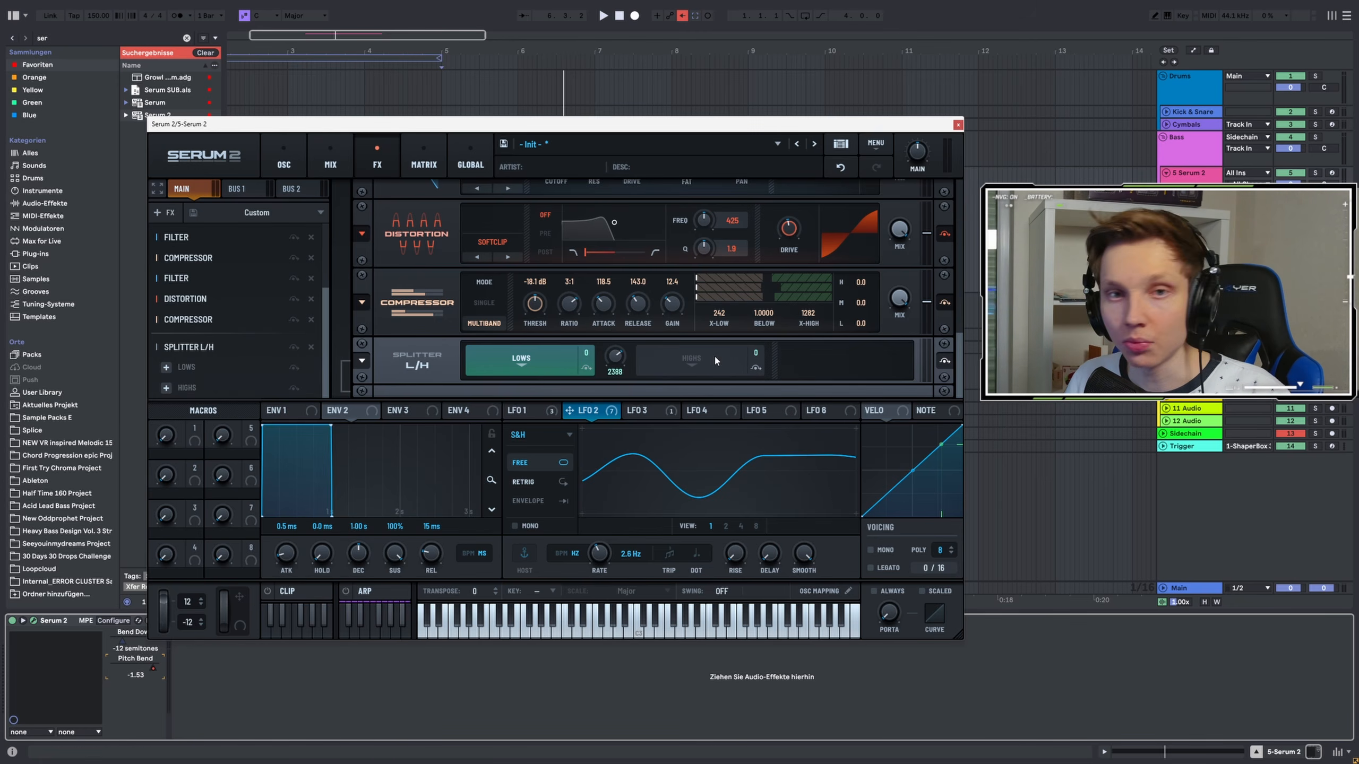
left_click(698, 361)
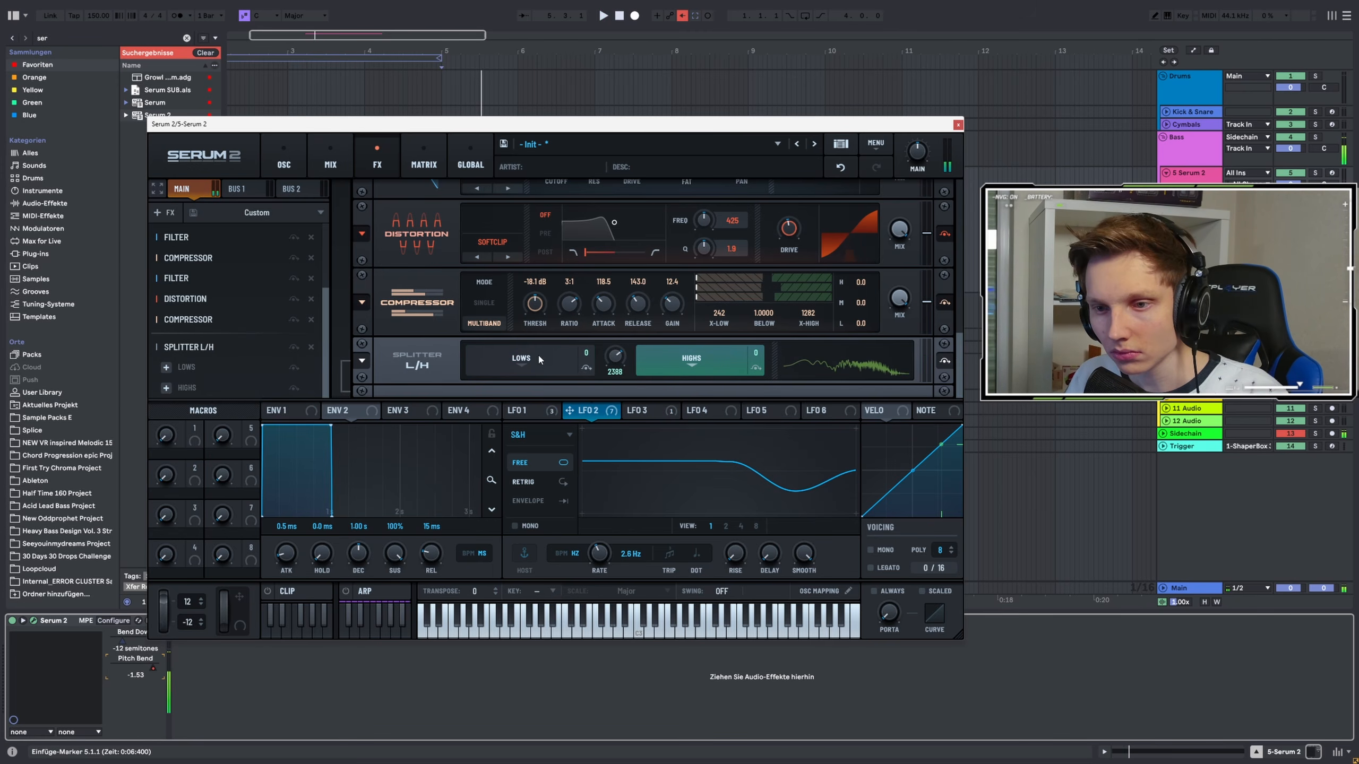
Add a Distortion to the splitter's Highs band and set the split frequency to about 6022 Hz
left_click(166, 388)
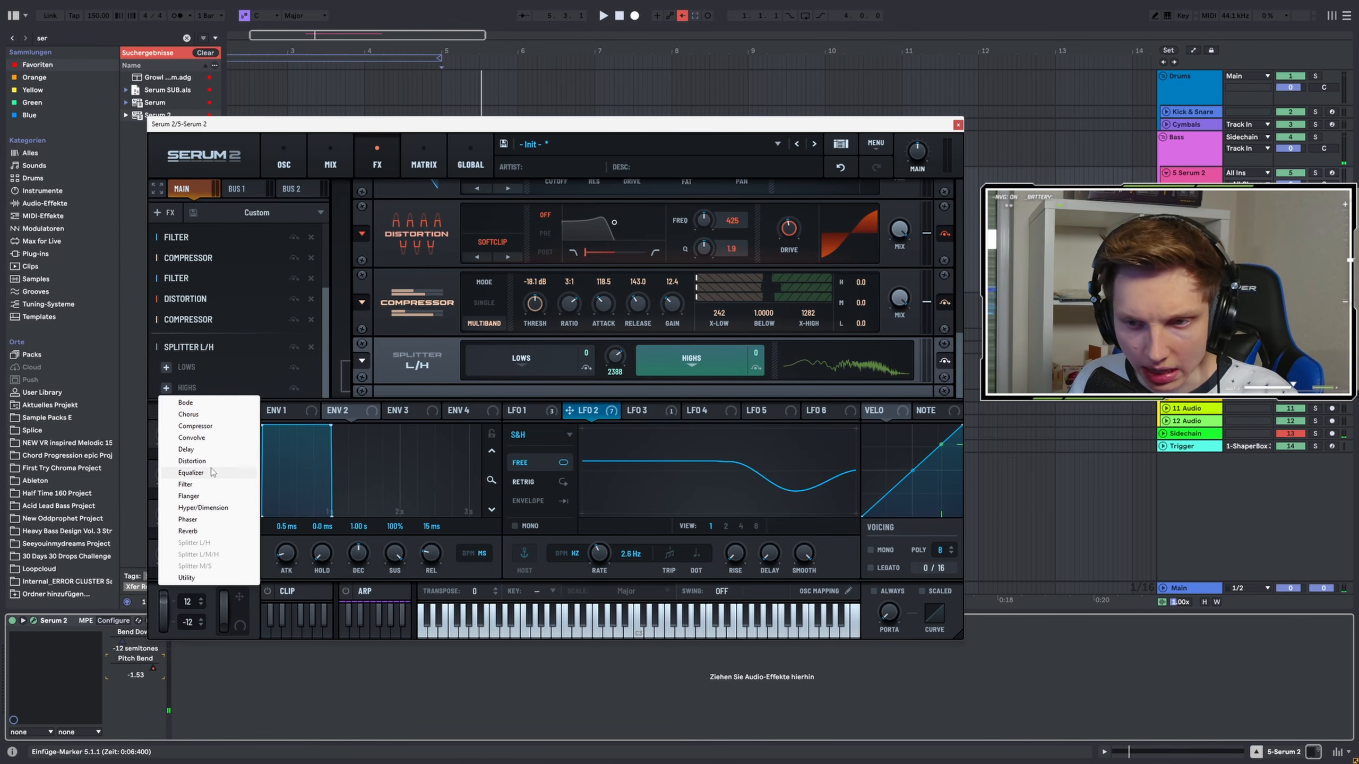
left_click(192, 461)
right_click(148, 671)
left_click(182, 567)
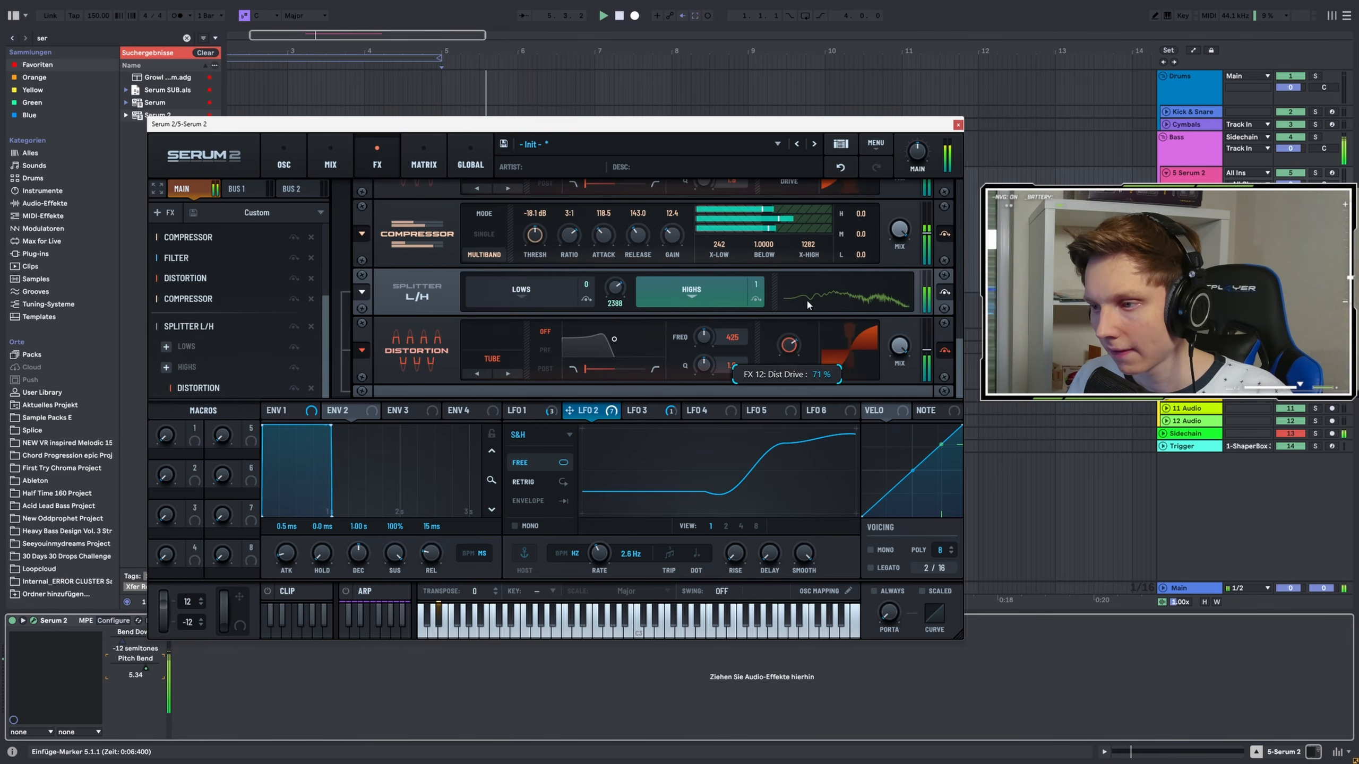
left_click_drag(615, 288, 615, 262)
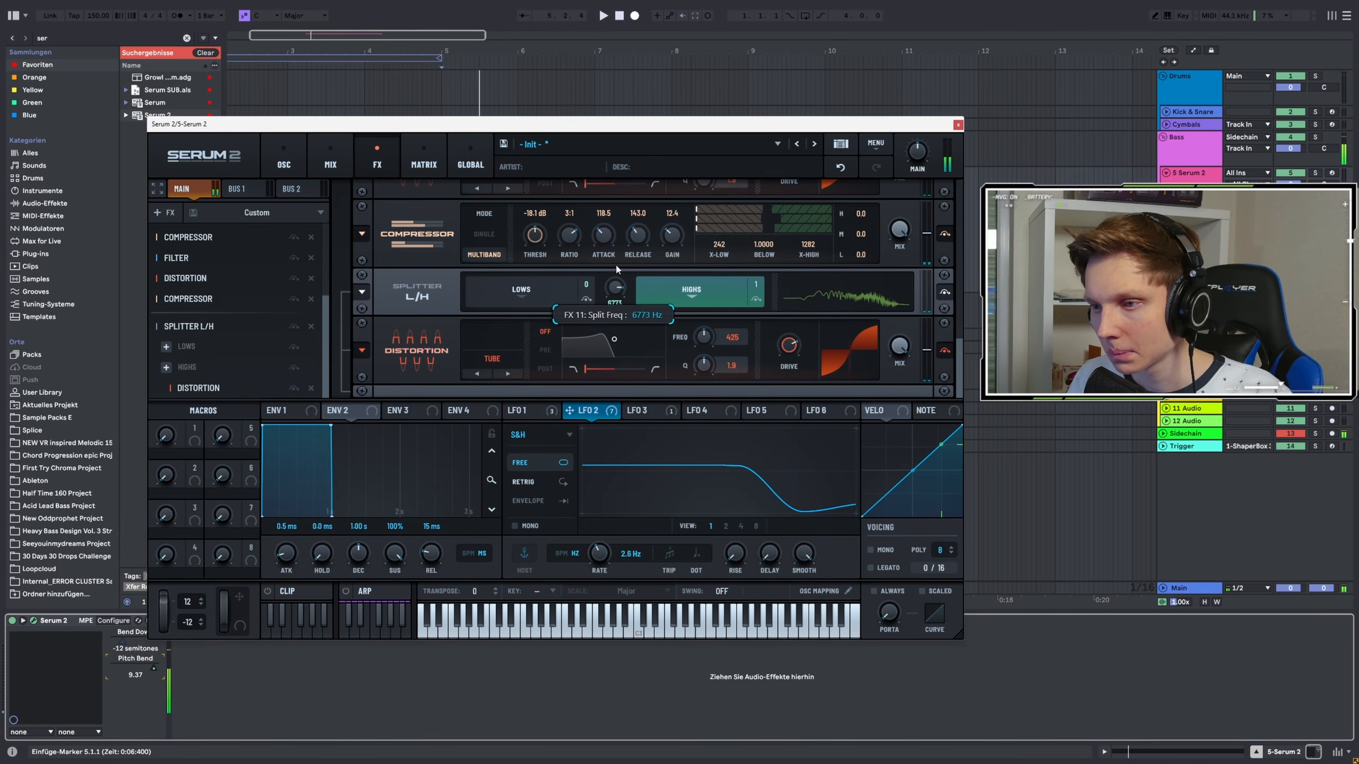
Raise the Highs distortion's drive and switch its mode to Diode 2
mouse_move(791, 345)
left_mouse_down()
mouse_move(821, 274)
mouse_move(787, 319)
left_mouse_up()
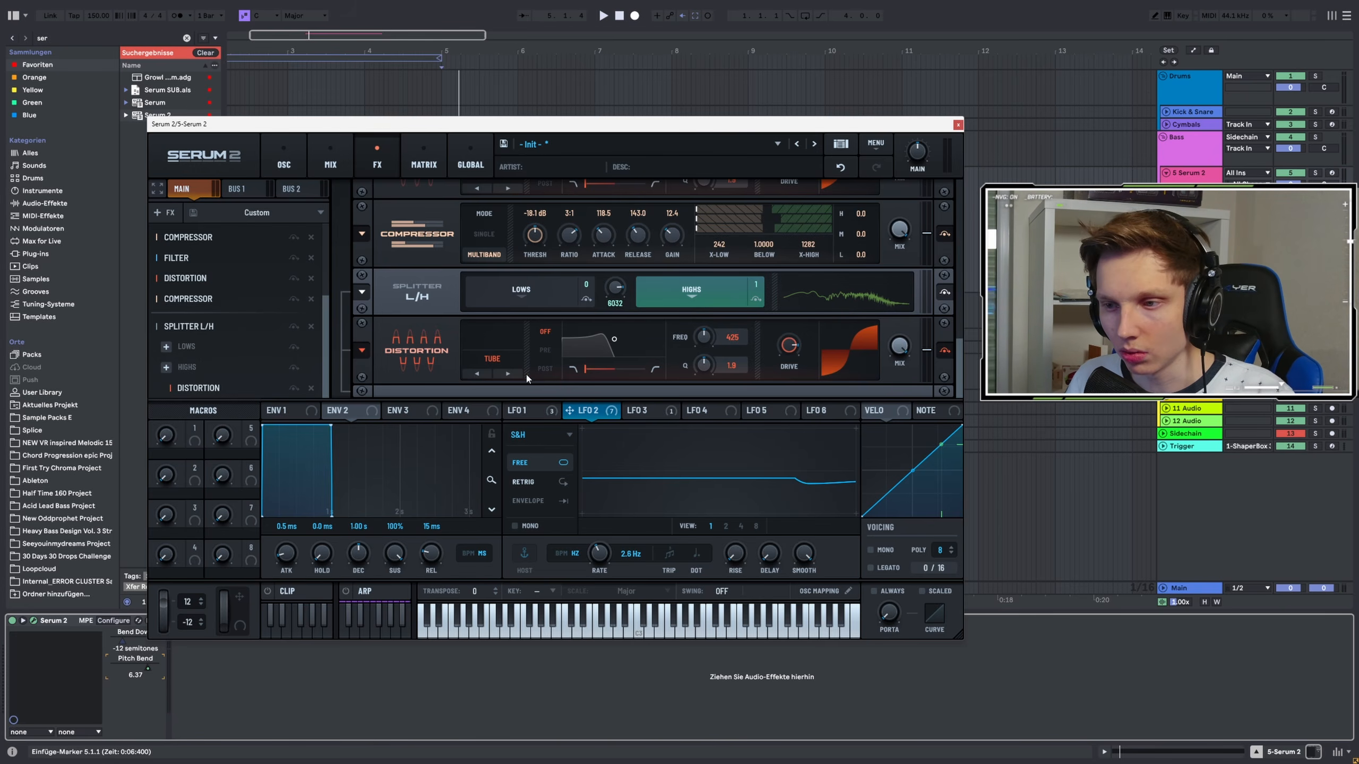
left_click(508, 373)
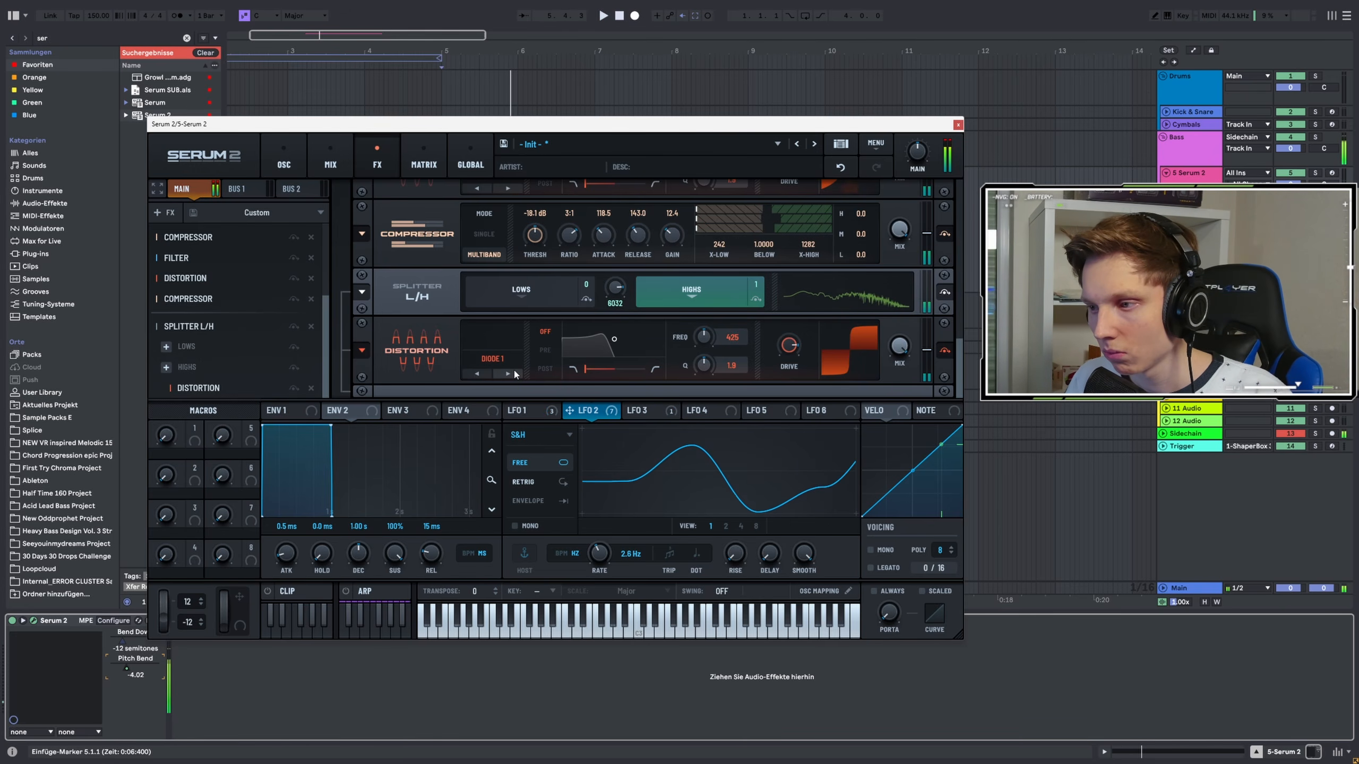
left_click(508, 373)
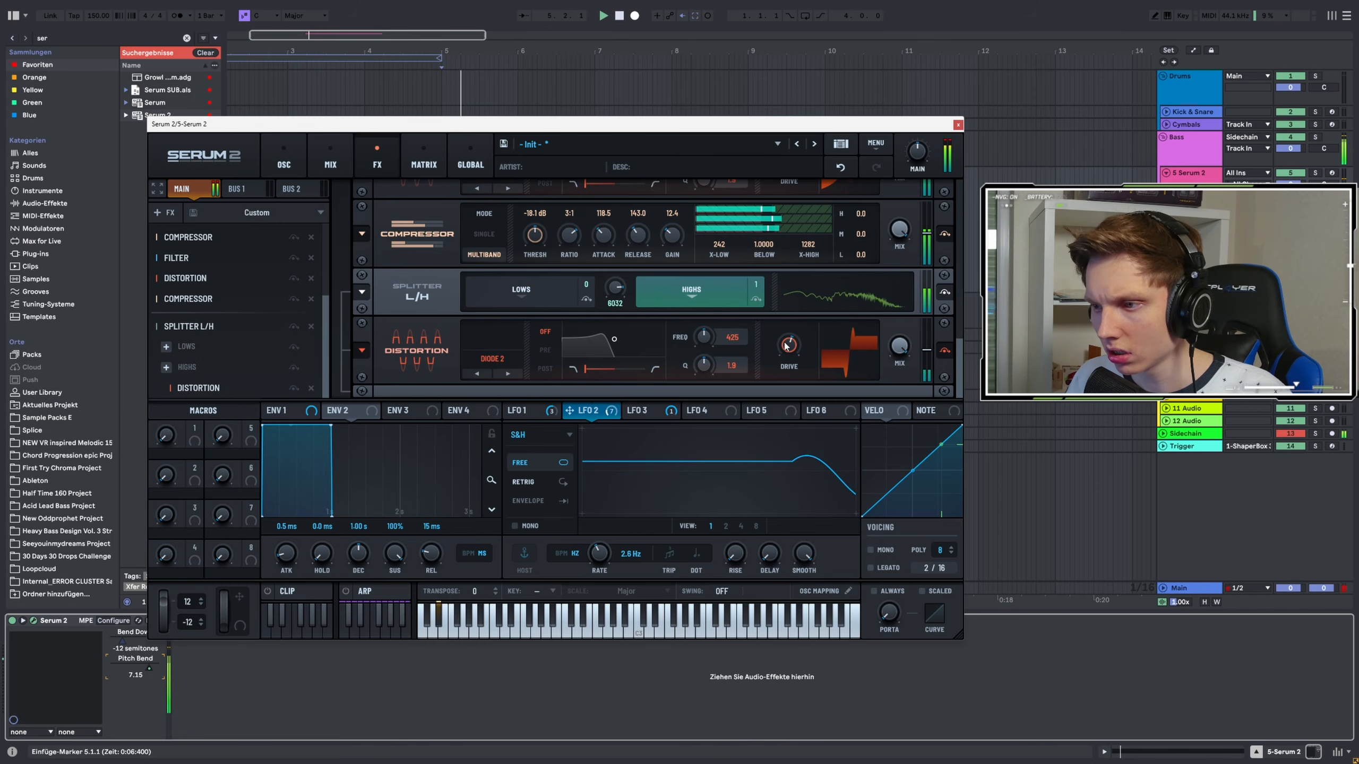
Add a Filter to the splitter's Highs band and set its type to Diffuser
left_click(165, 368)
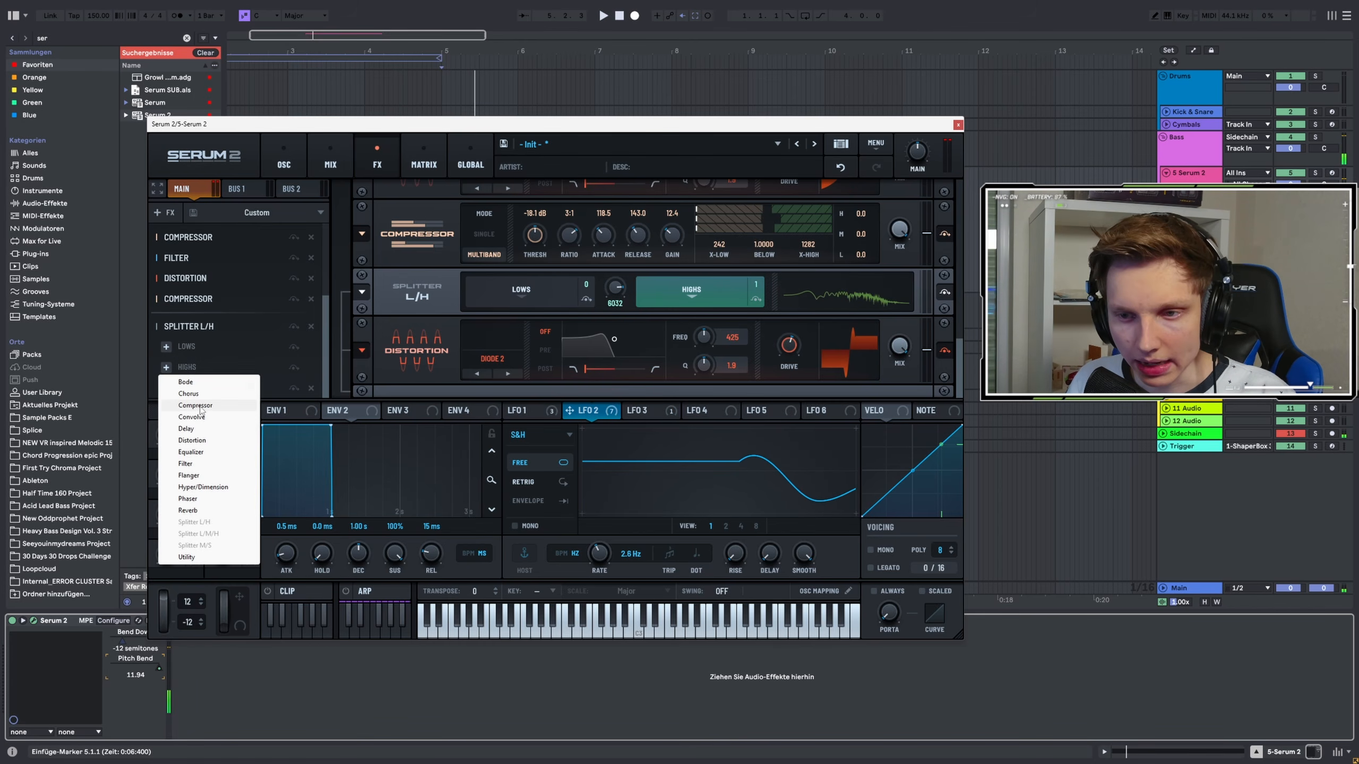
left_click(186, 464)
left_click(492, 344)
mouse_move(500, 419)
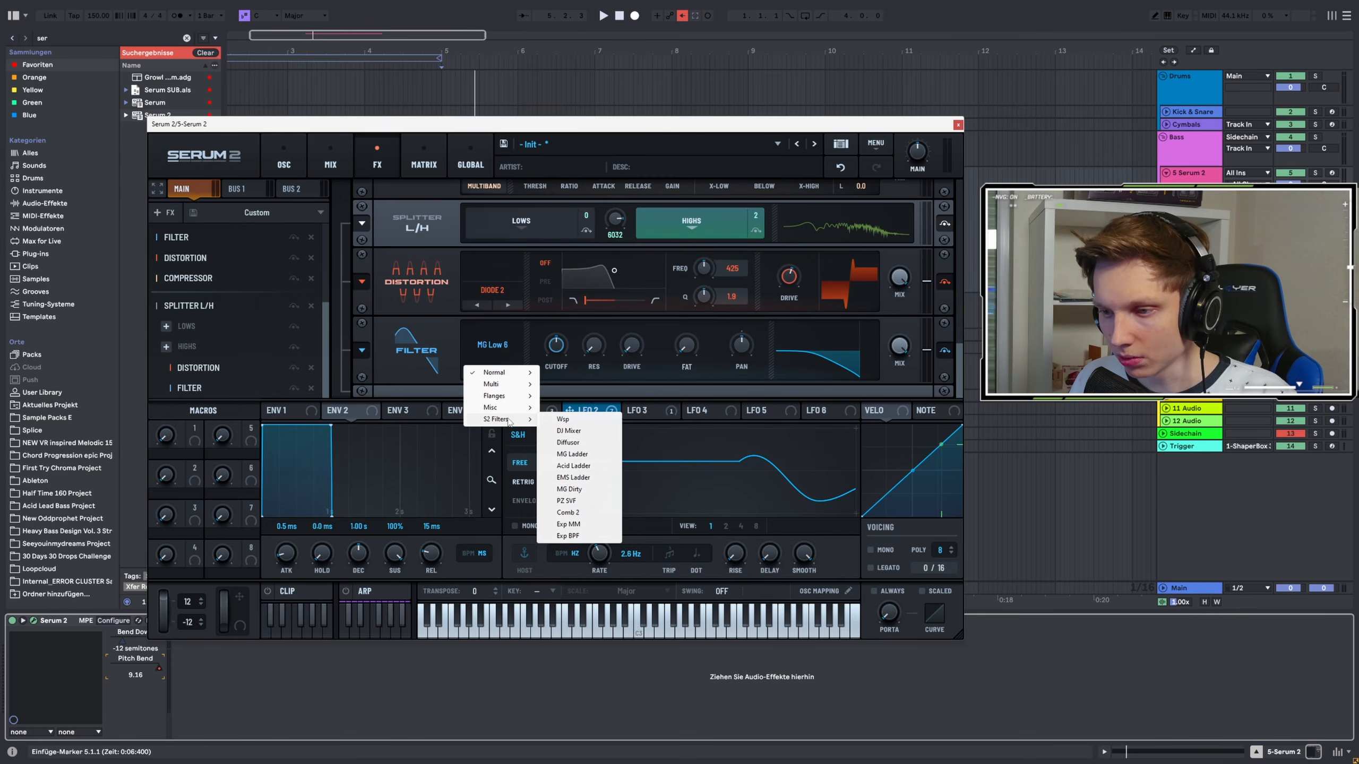
left_click(567, 442)
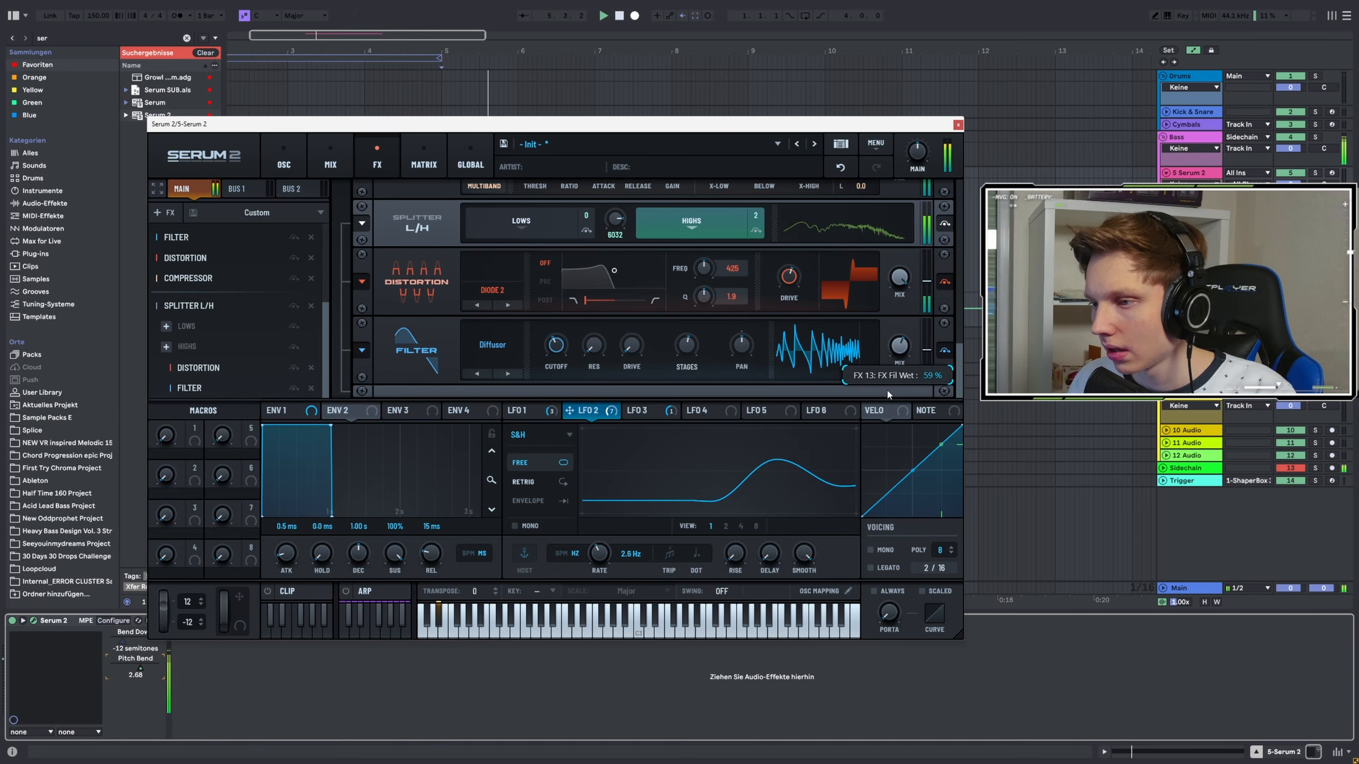
Set the X-High crossover of the compressor after the Notch filter to about 2936 Hz while auditioning
left_click_drag(216, 386, 213, 233)
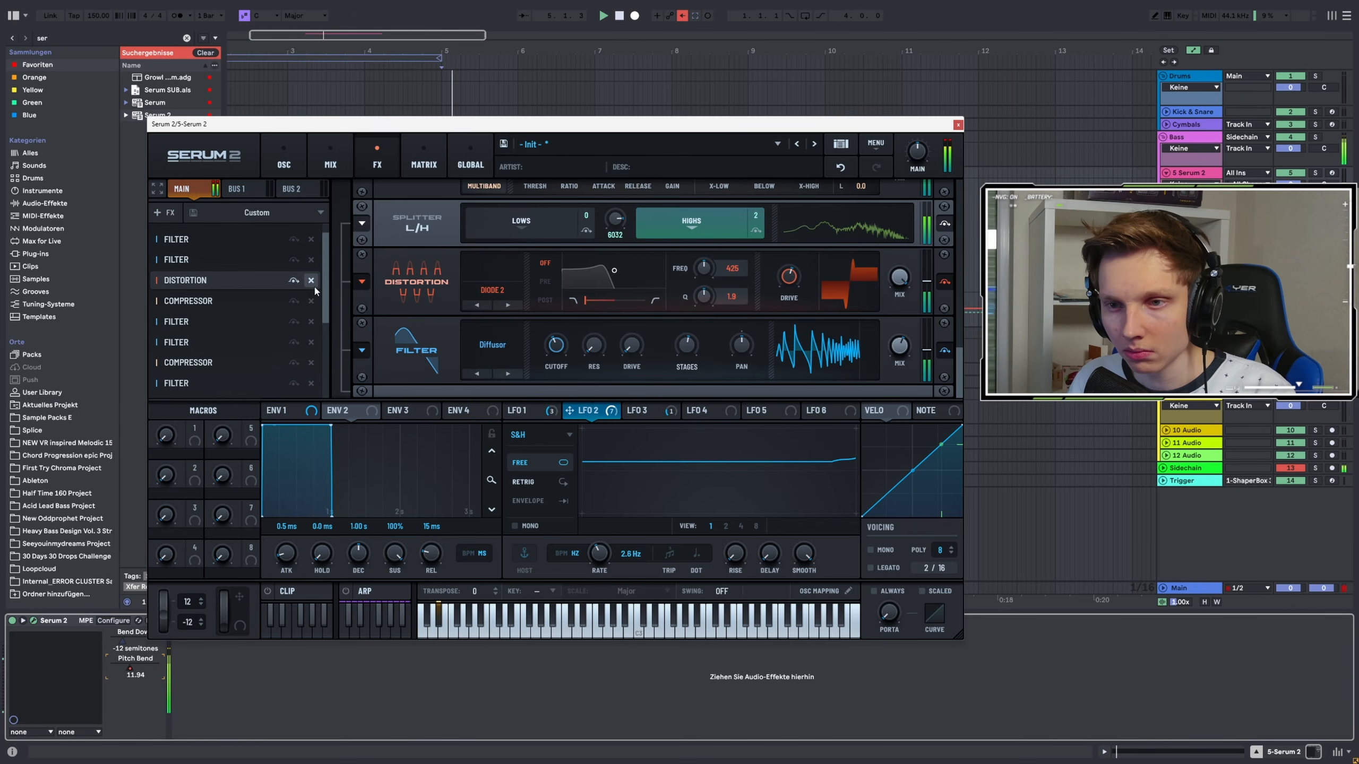
left_click_drag(326, 280, 330, 245)
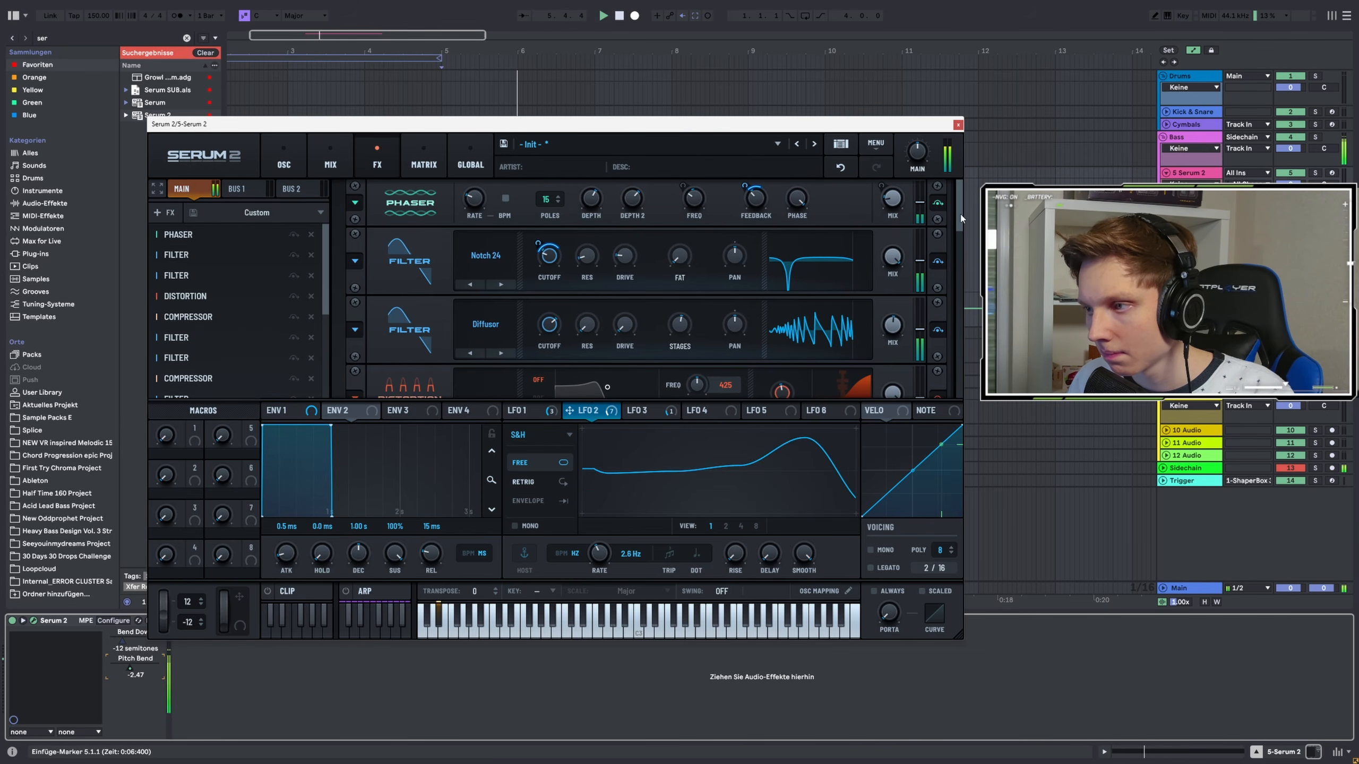
left_click_drag(959, 221, 925, 432)
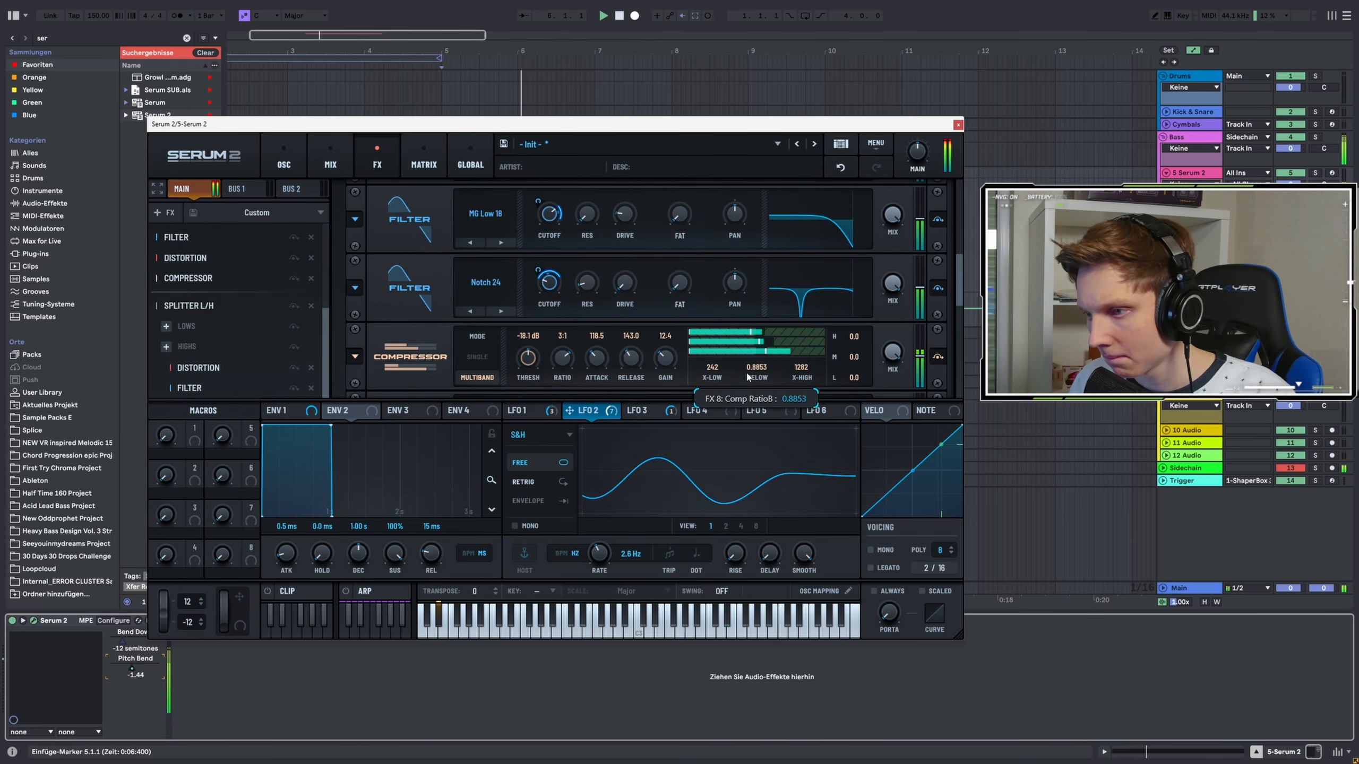
key("space")
key("space")
left_click_drag(803, 370, 816, 341)
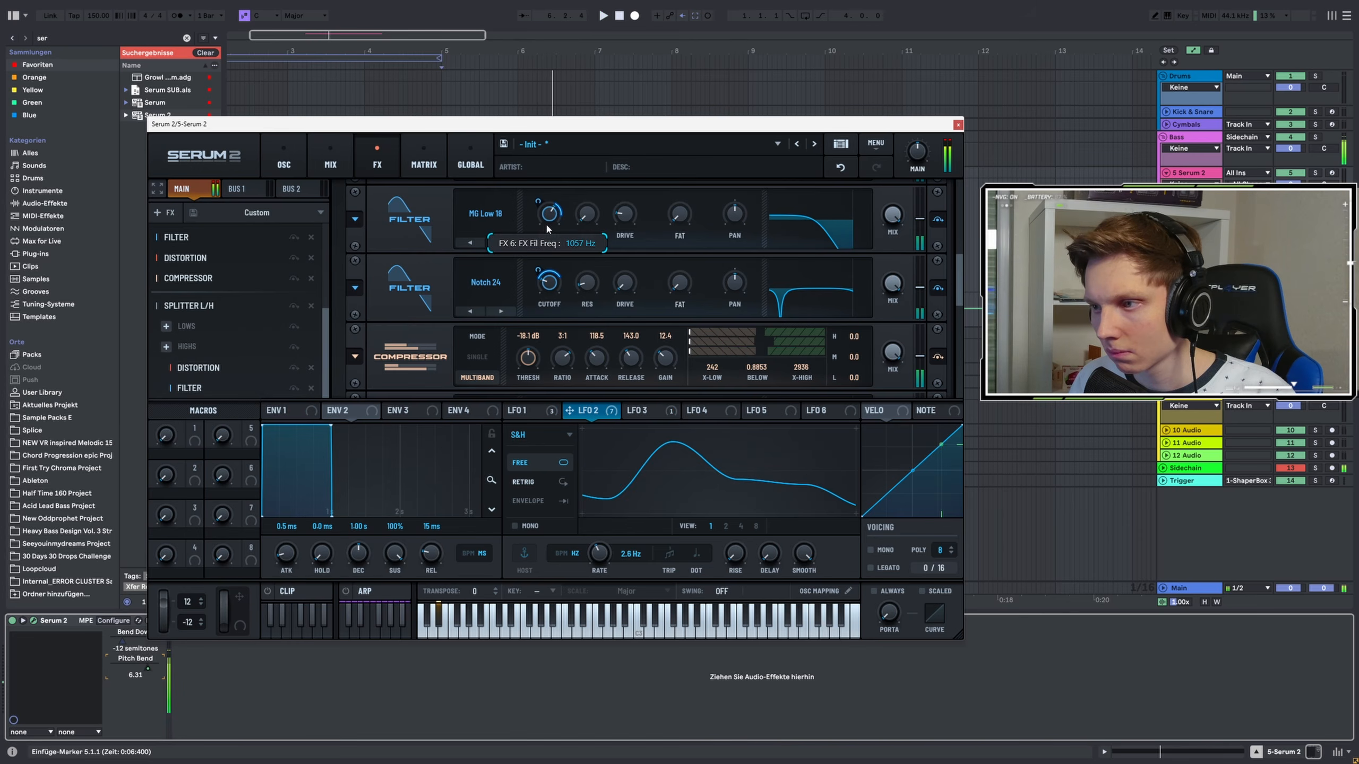
Set the X-Low crossover of the compressor after the SoftClip distortion to about 479 Hz and raise that distortion's drive
key("space")
key("space")
mouse_move(538, 204)
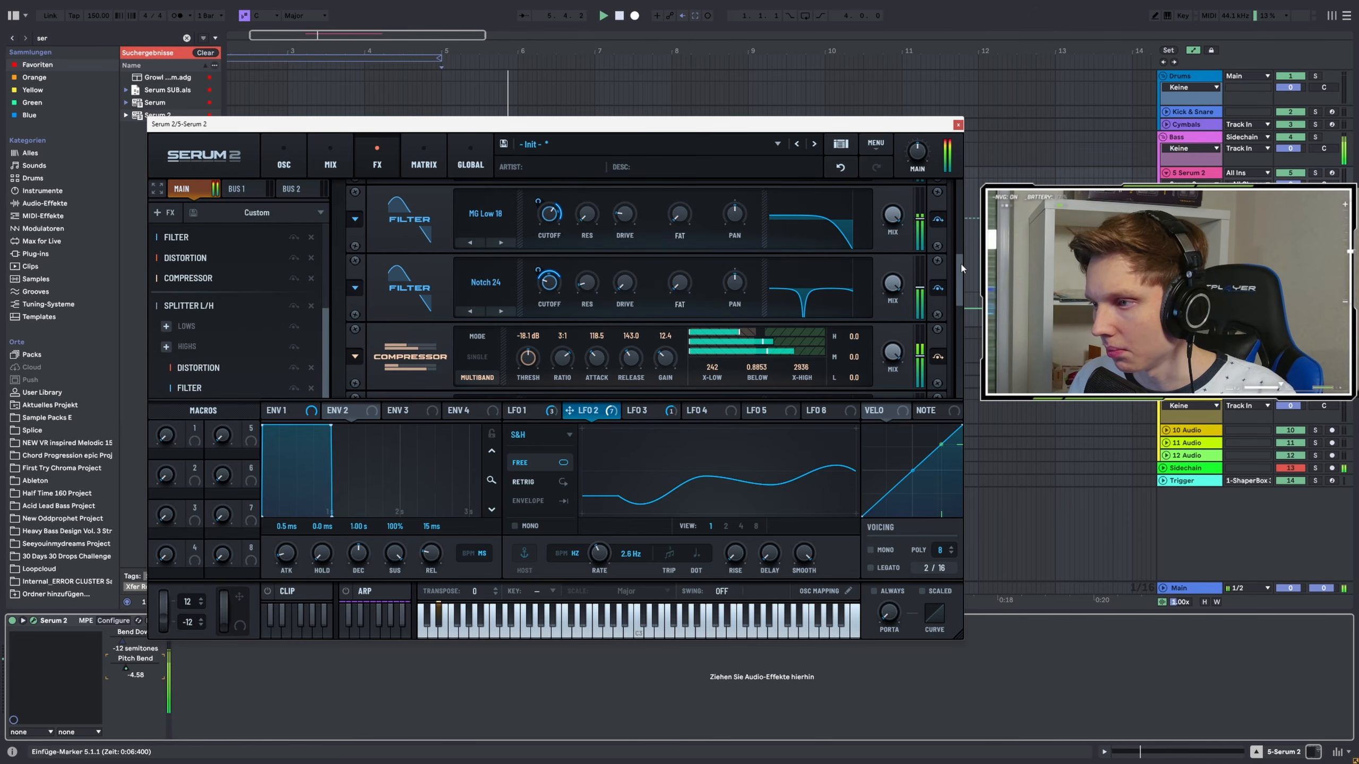
left_click_drag(961, 267, 963, 241)
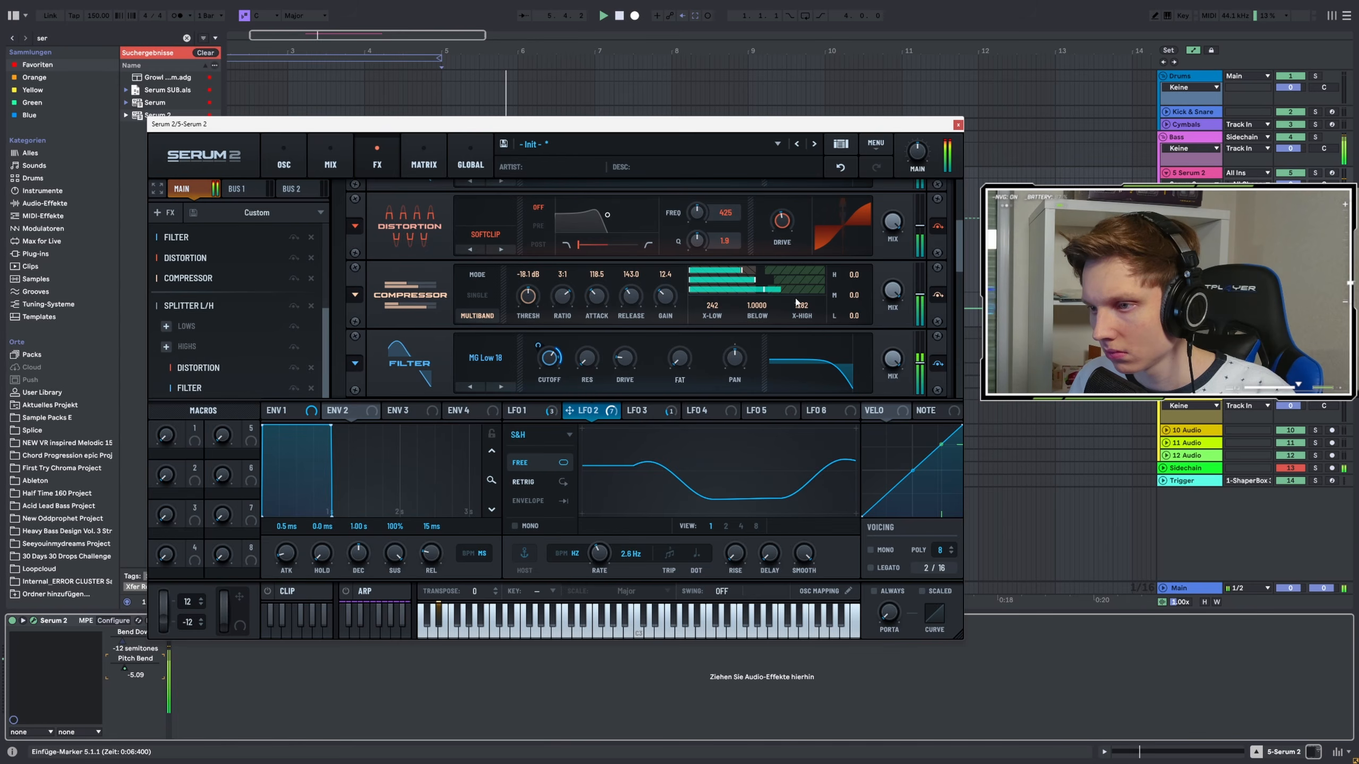
left_click_drag(712, 307, 721, 288)
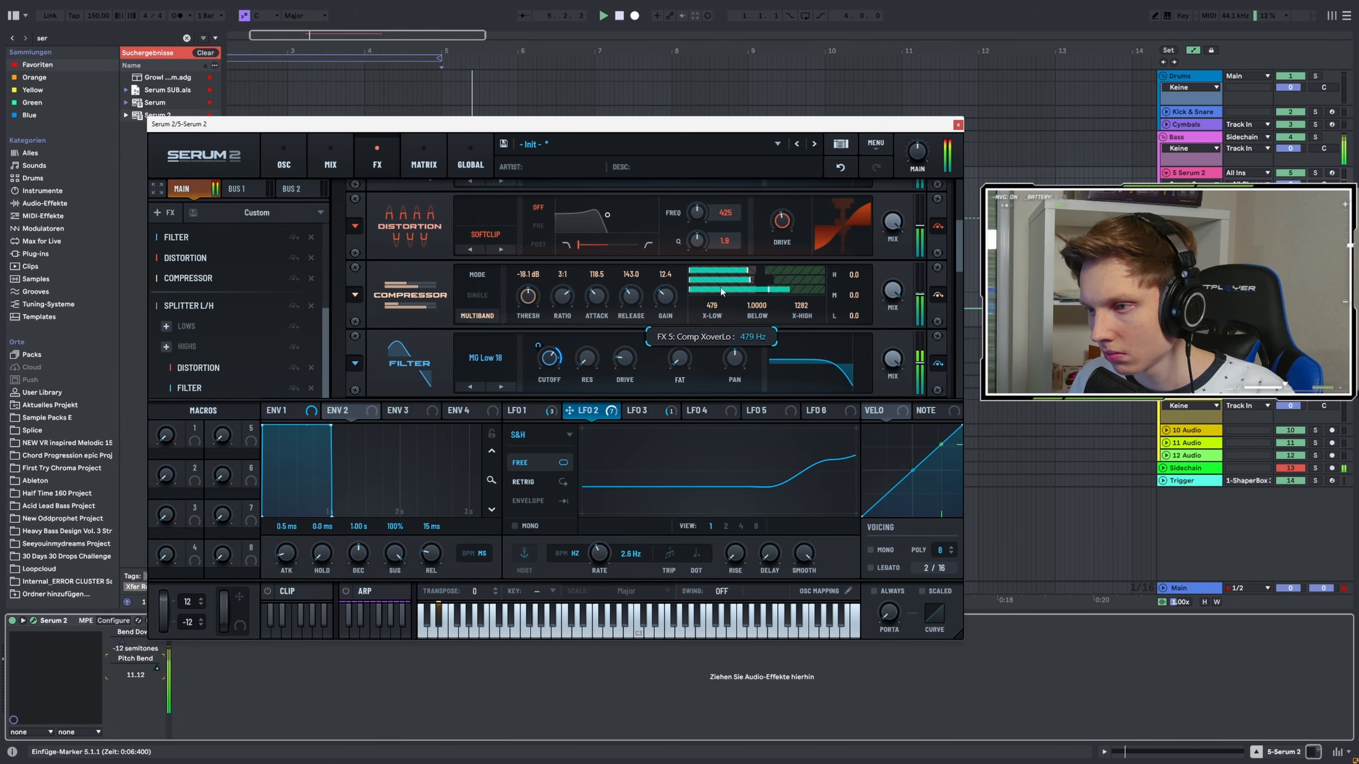
left_click_drag(789, 220, 789, 208)
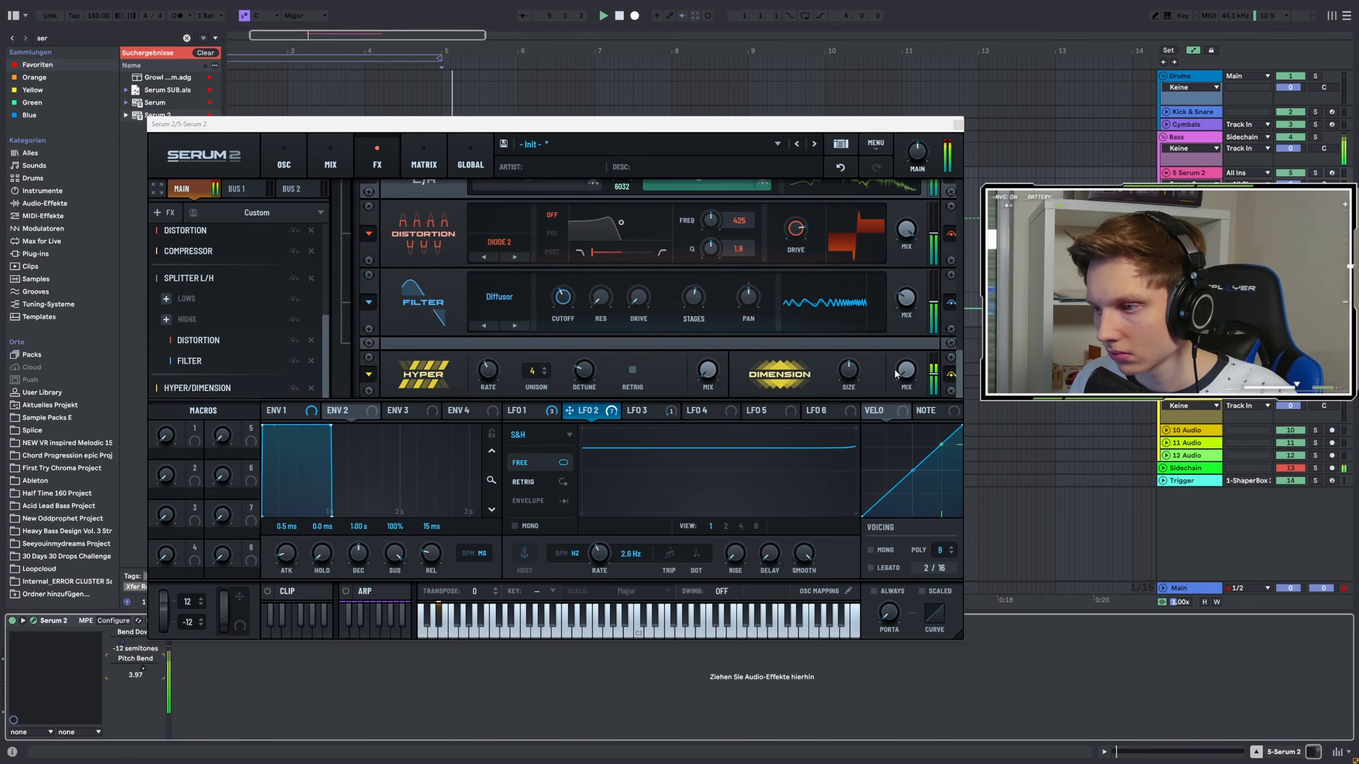
Set the Hyper/Dimension mix to 44%, modulate it with LFO 1, and nest it in the splitter's Highs band
left_click_drag(906, 370, 911, 312)
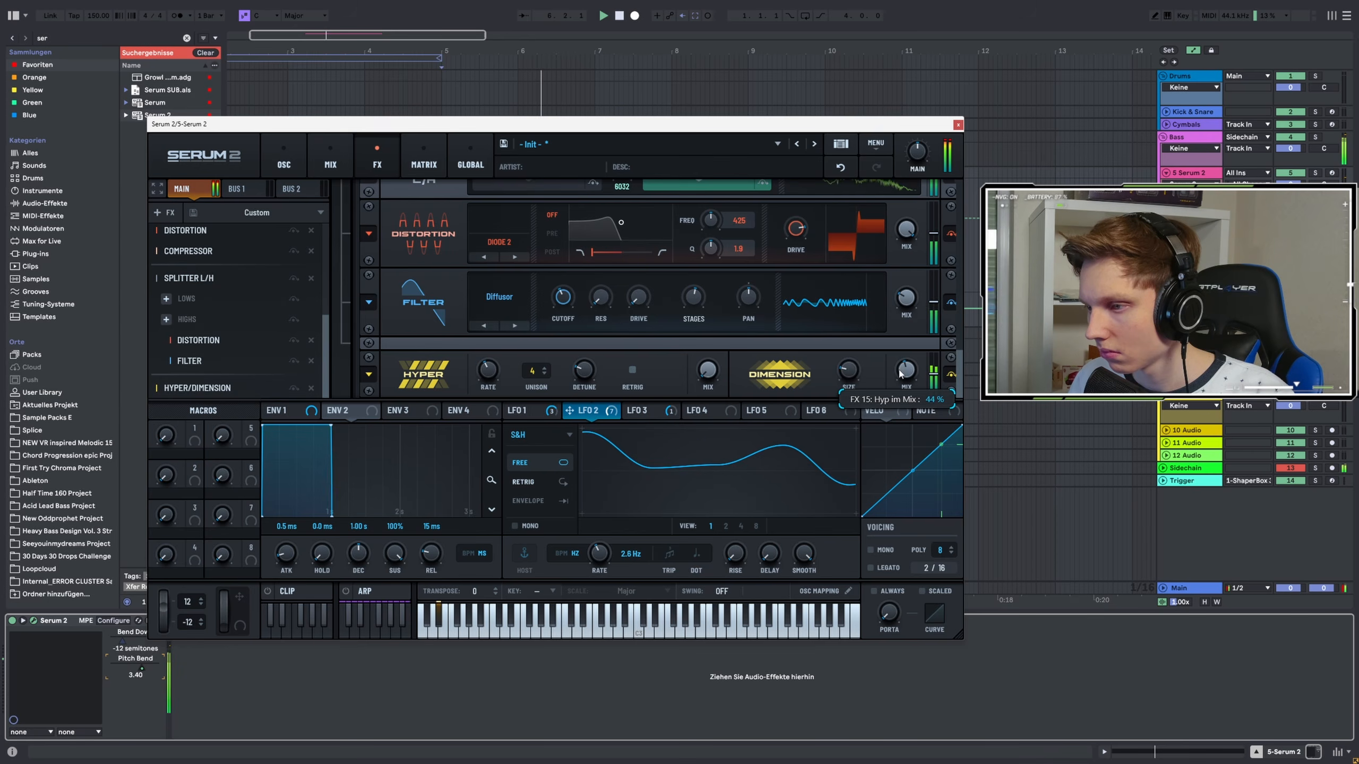
left_click_drag(509, 410, 892, 377)
left_click_drag(696, 358, 678, 405)
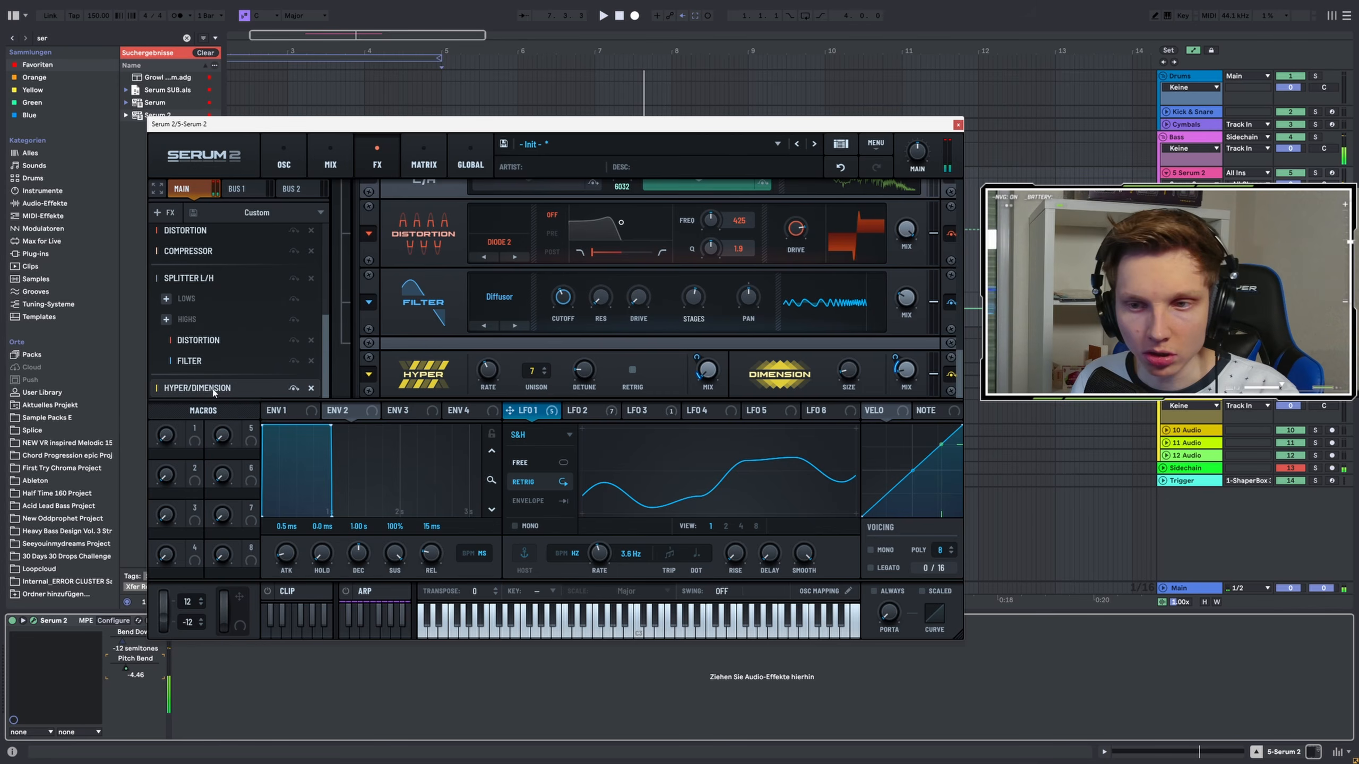
left_click_drag(213, 392, 214, 381)
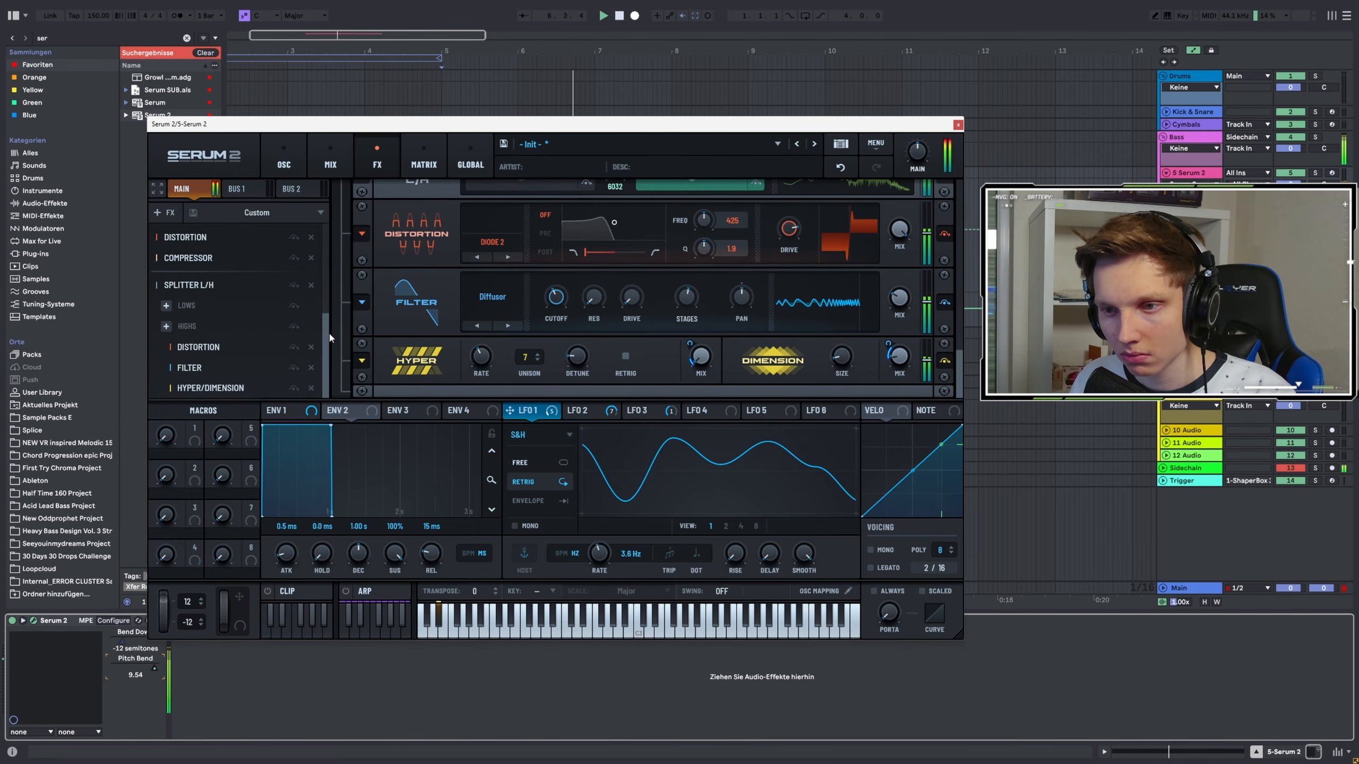
Add a Compressor to the splitter's Lows band and audition the patch
scroll(535, 331, "up", 3)
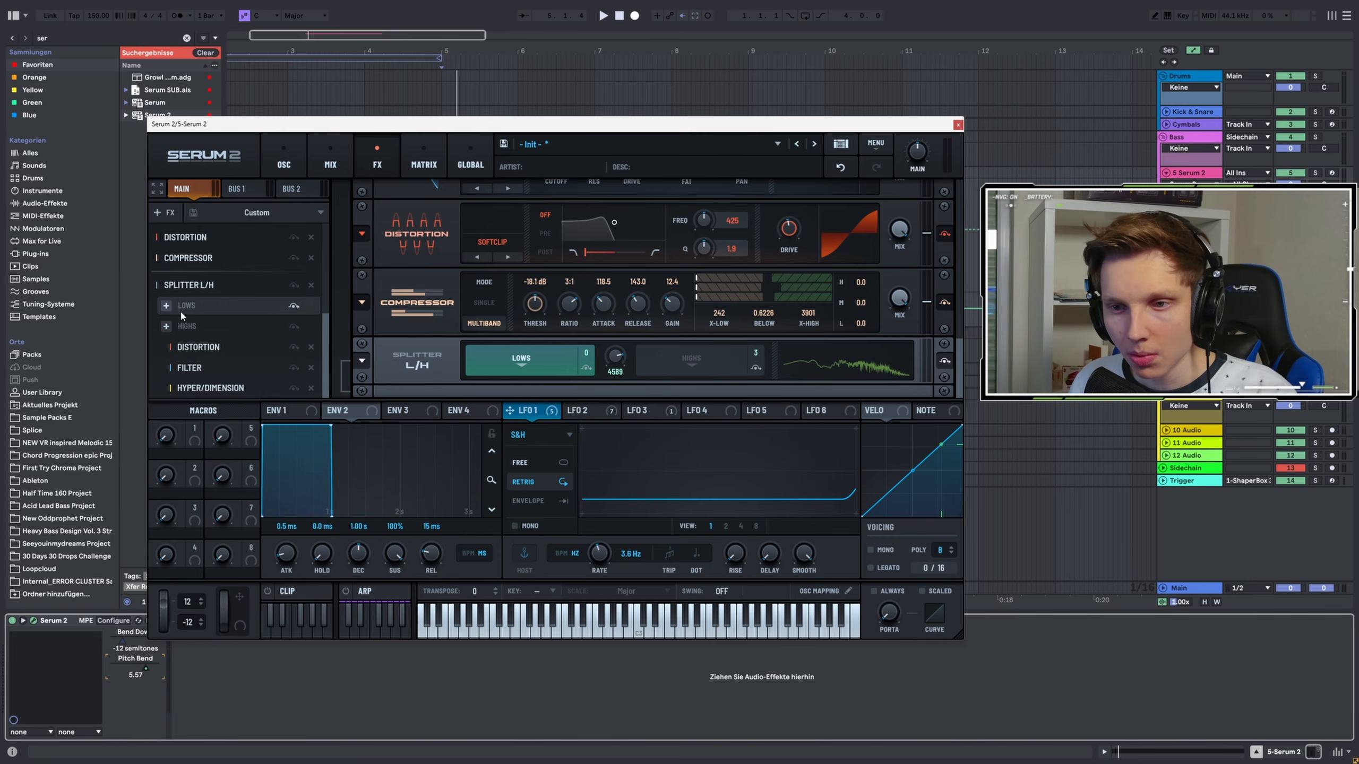
left_click(166, 306)
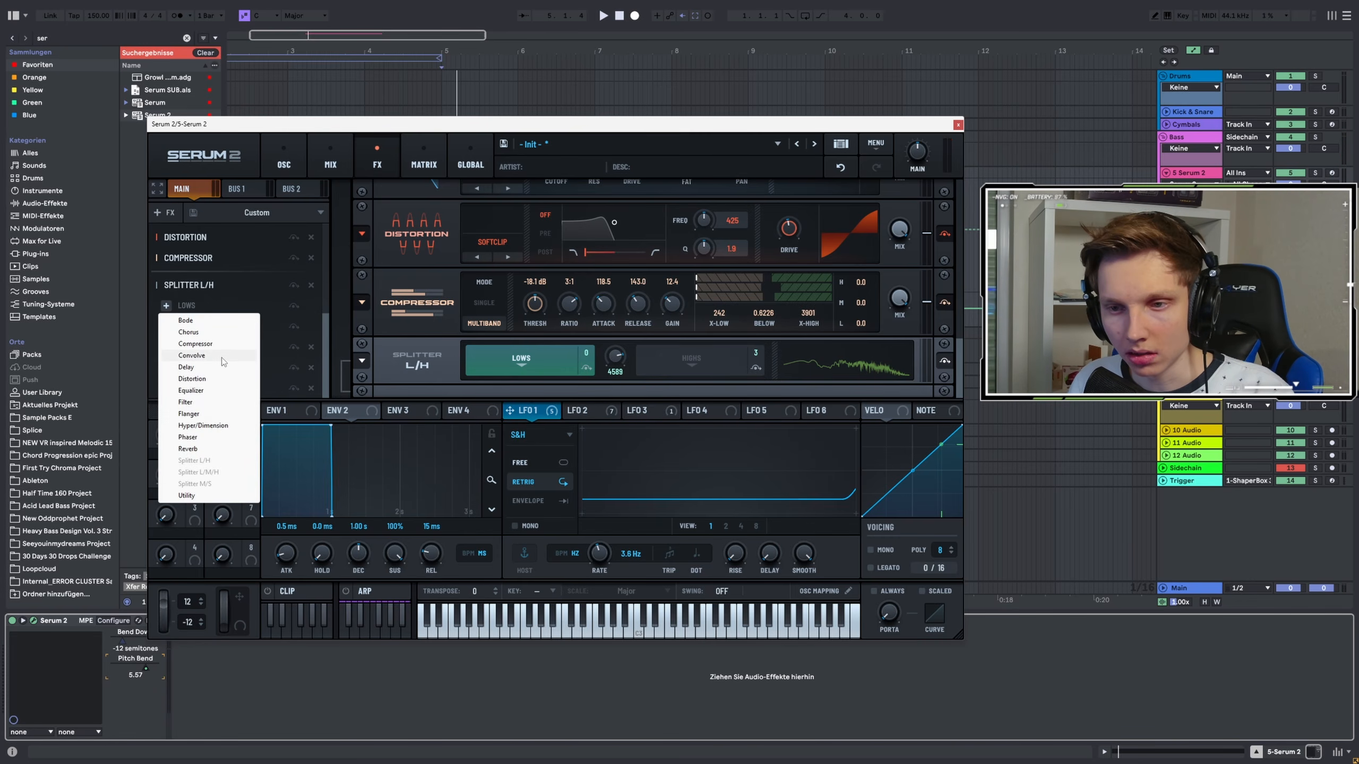
left_click(205, 347)
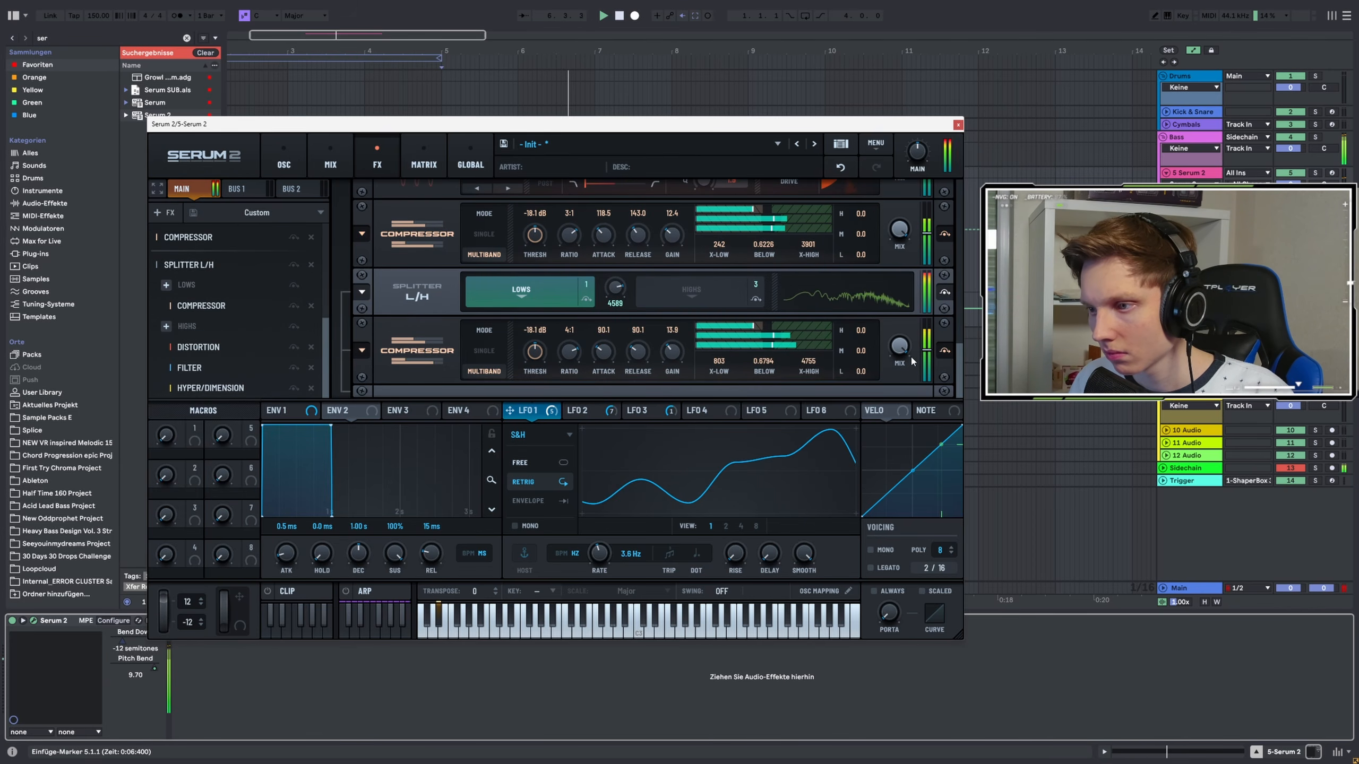
left_click_drag(958, 370, 941, 263)
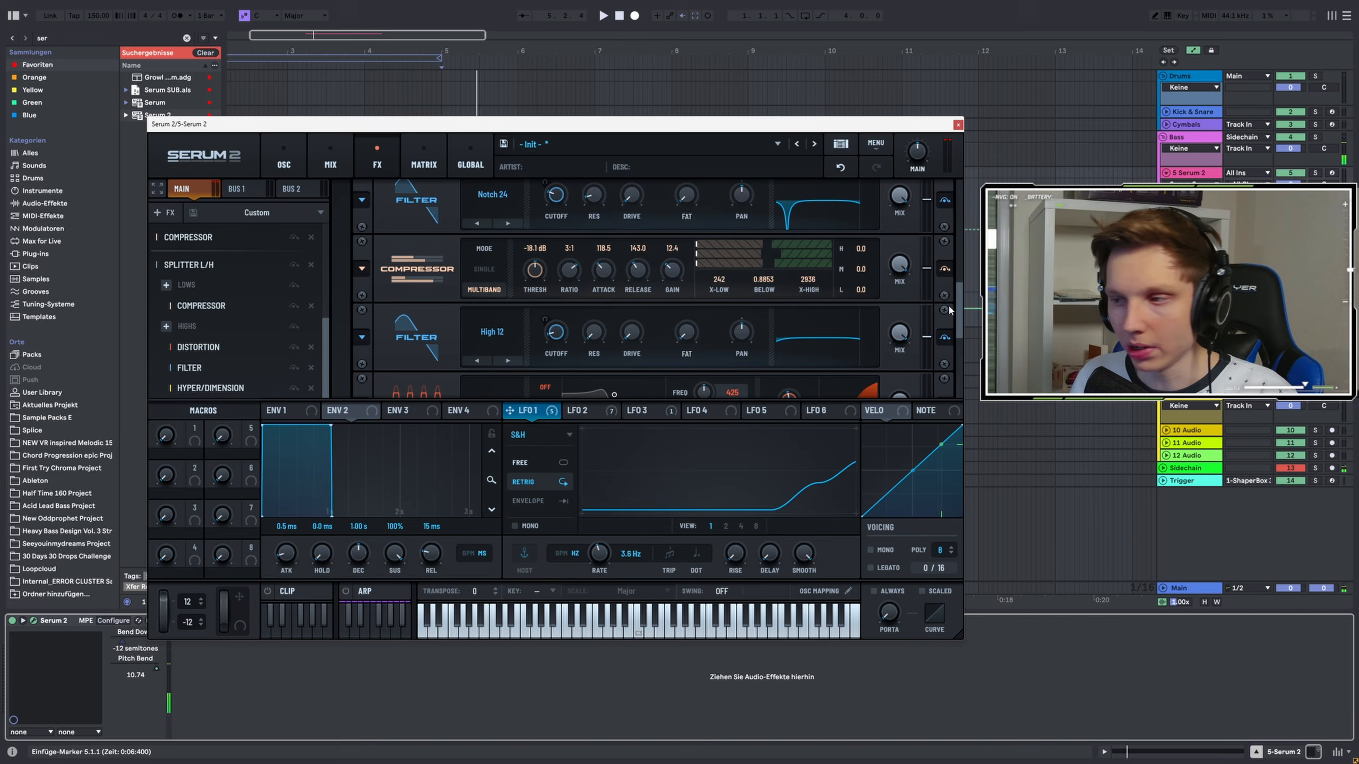
key("space")
key("space")
key("space")
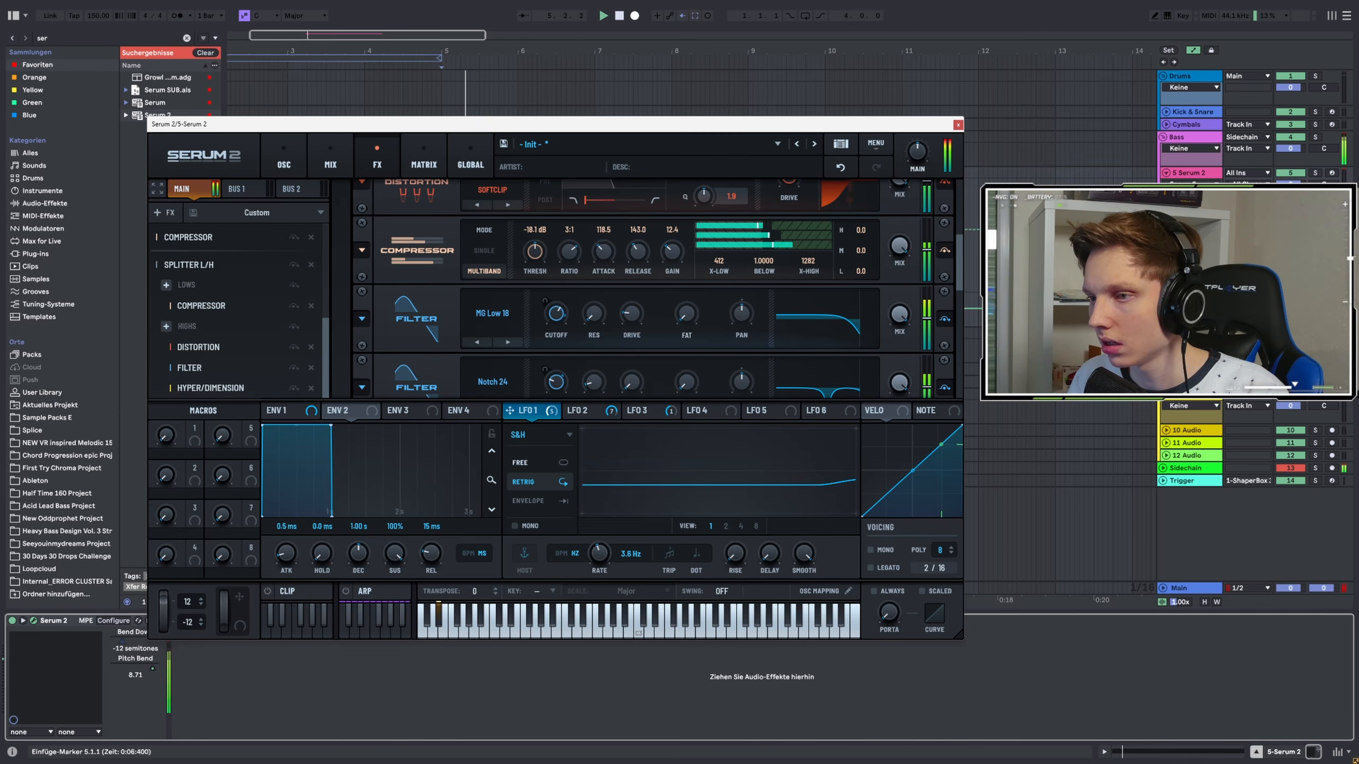
Add a Distortion at the end of the FX chain, set its mode to SoftClip and raise its drive slightly
left_click(164, 212)
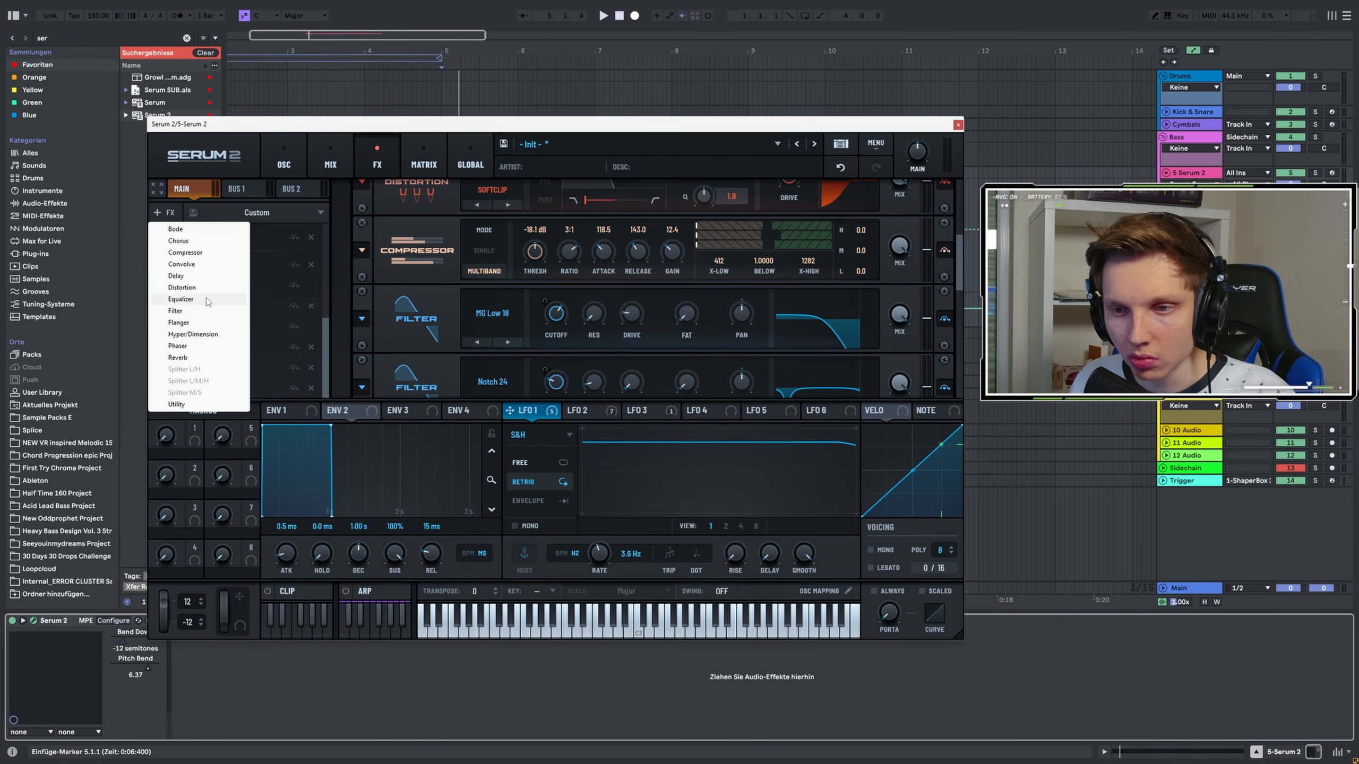
left_click(193, 287)
left_click(492, 372)
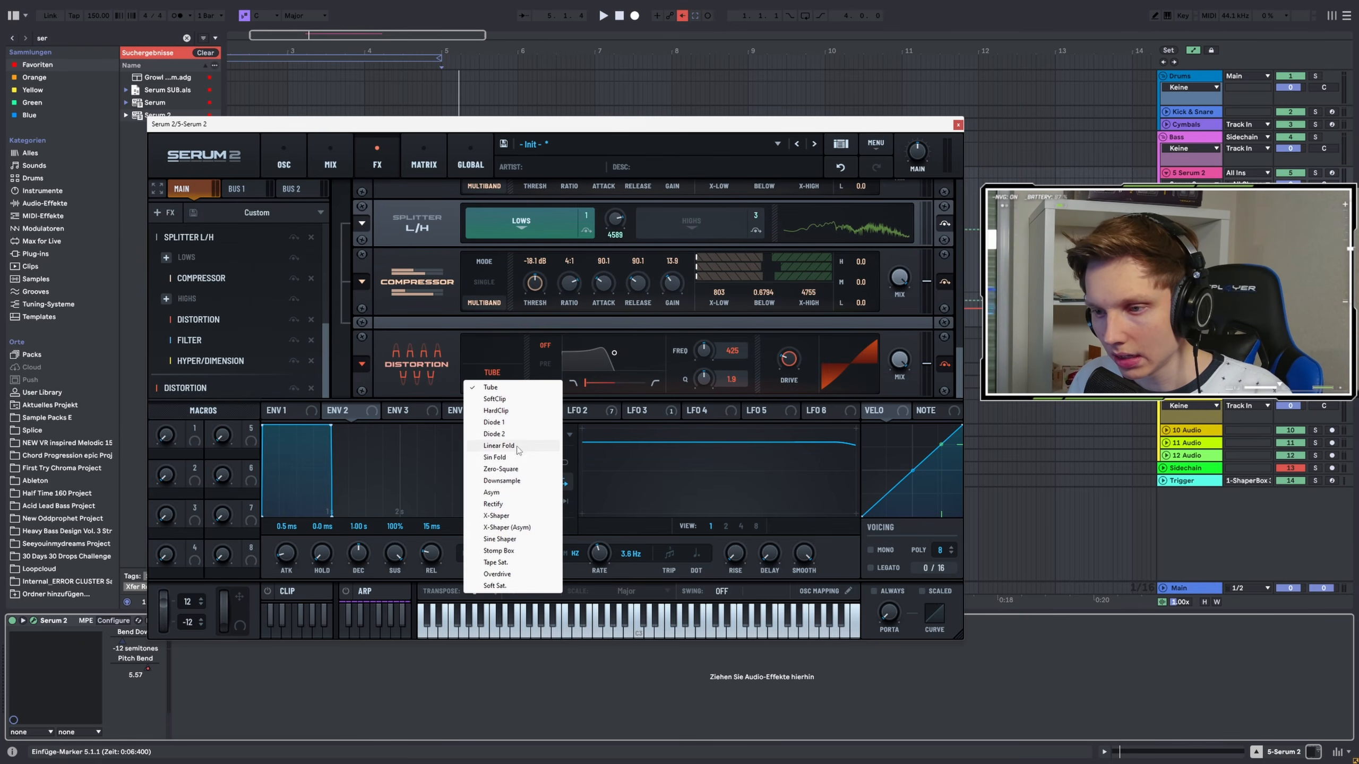
left_click(494, 399)
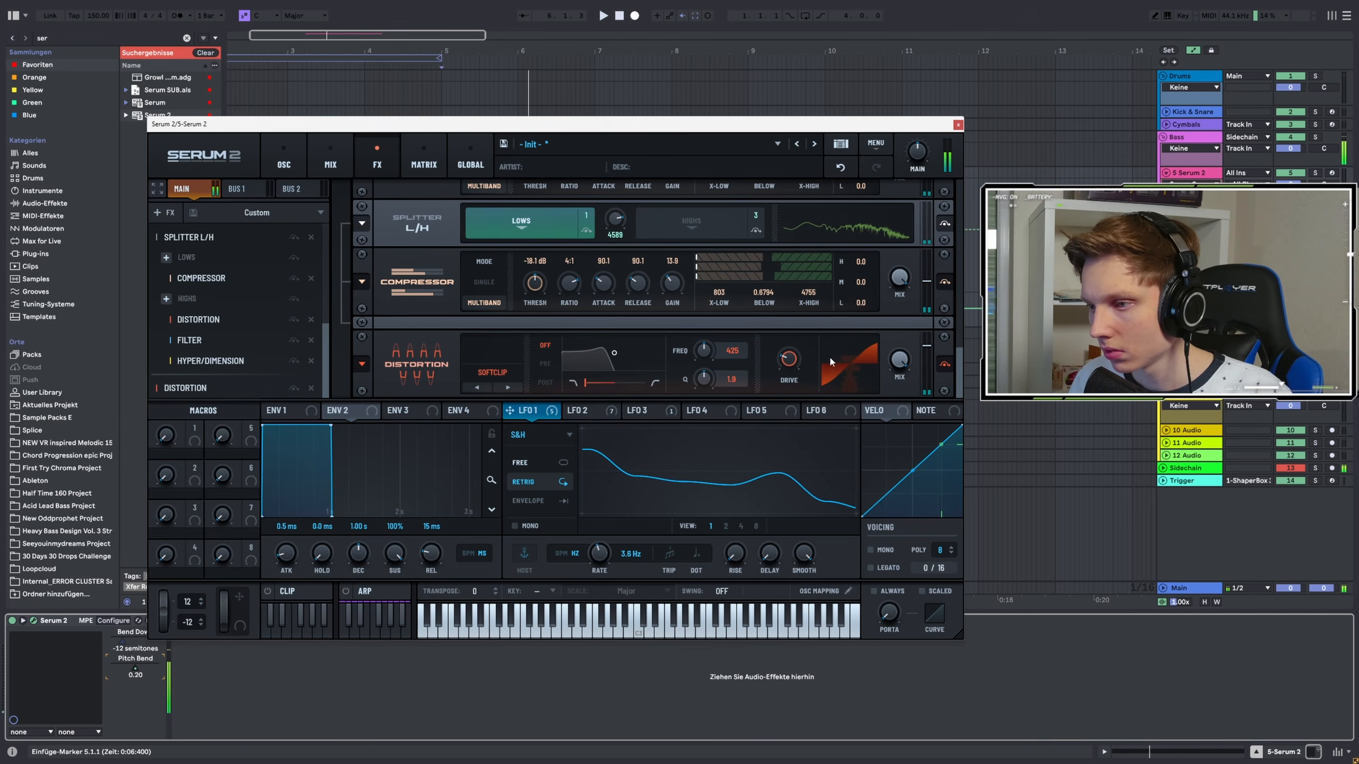
left_click_drag(791, 354, 791, 342)
Set the final distortion's output level to -4.9 dB and audition the patch
key("space")
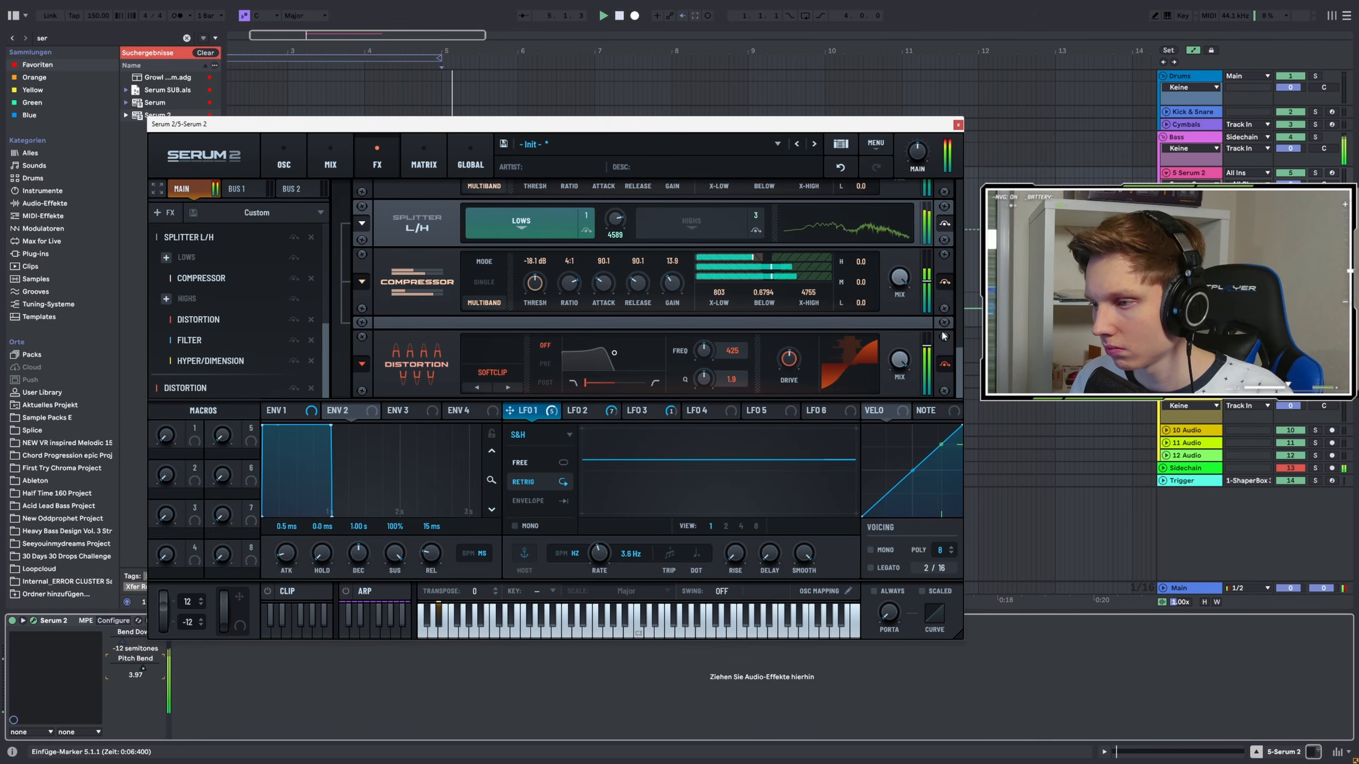
key("space")
left_click_drag(927, 363, 928, 374)
key("space")
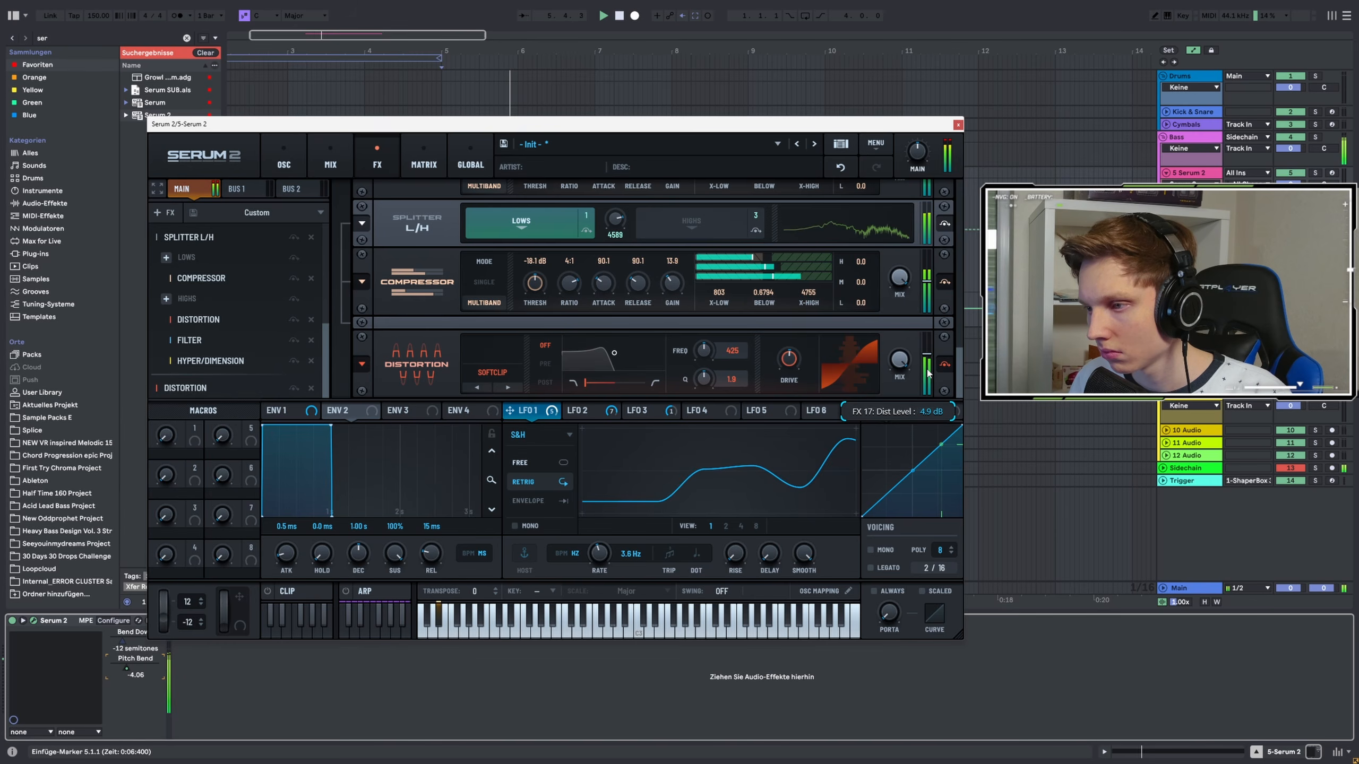
Play the patch to audition the full FX chain
scroll(777, 370, "up", 5)
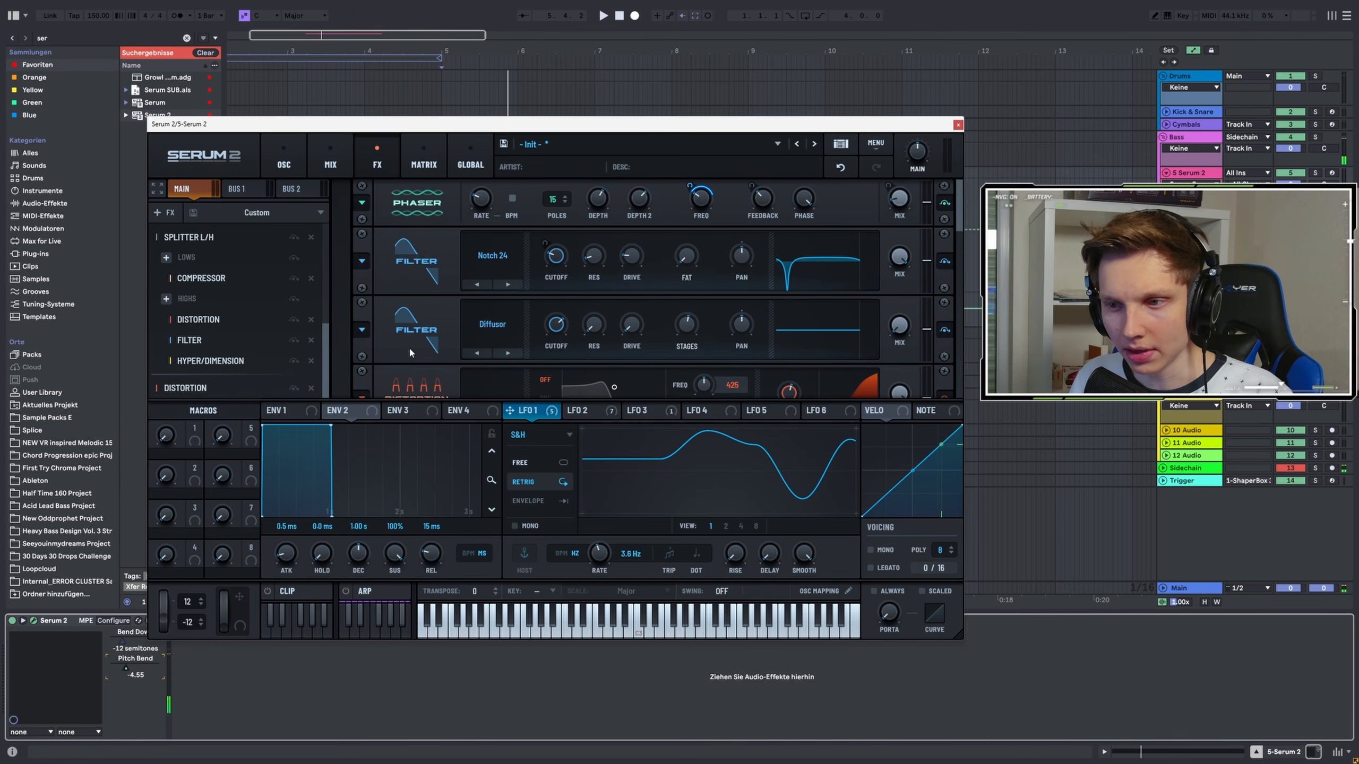
key("space")
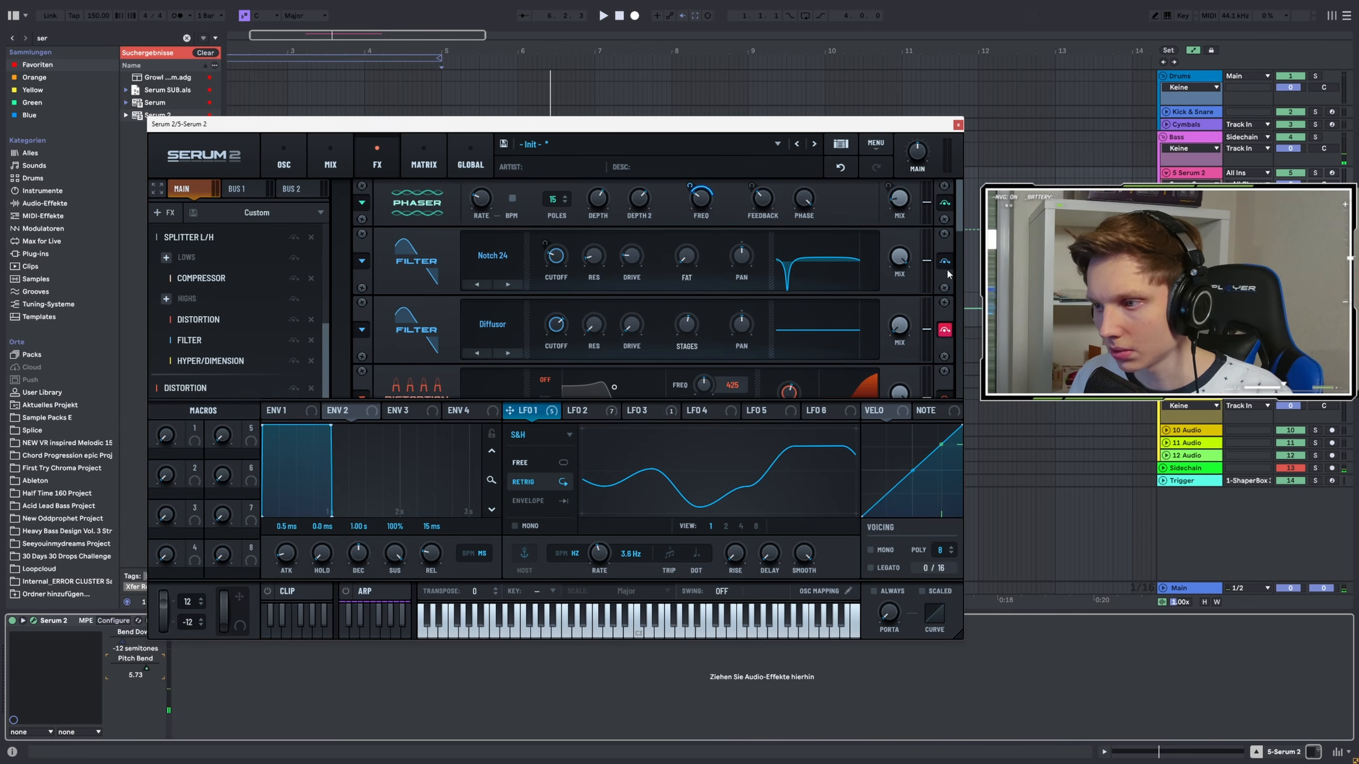
key("space")
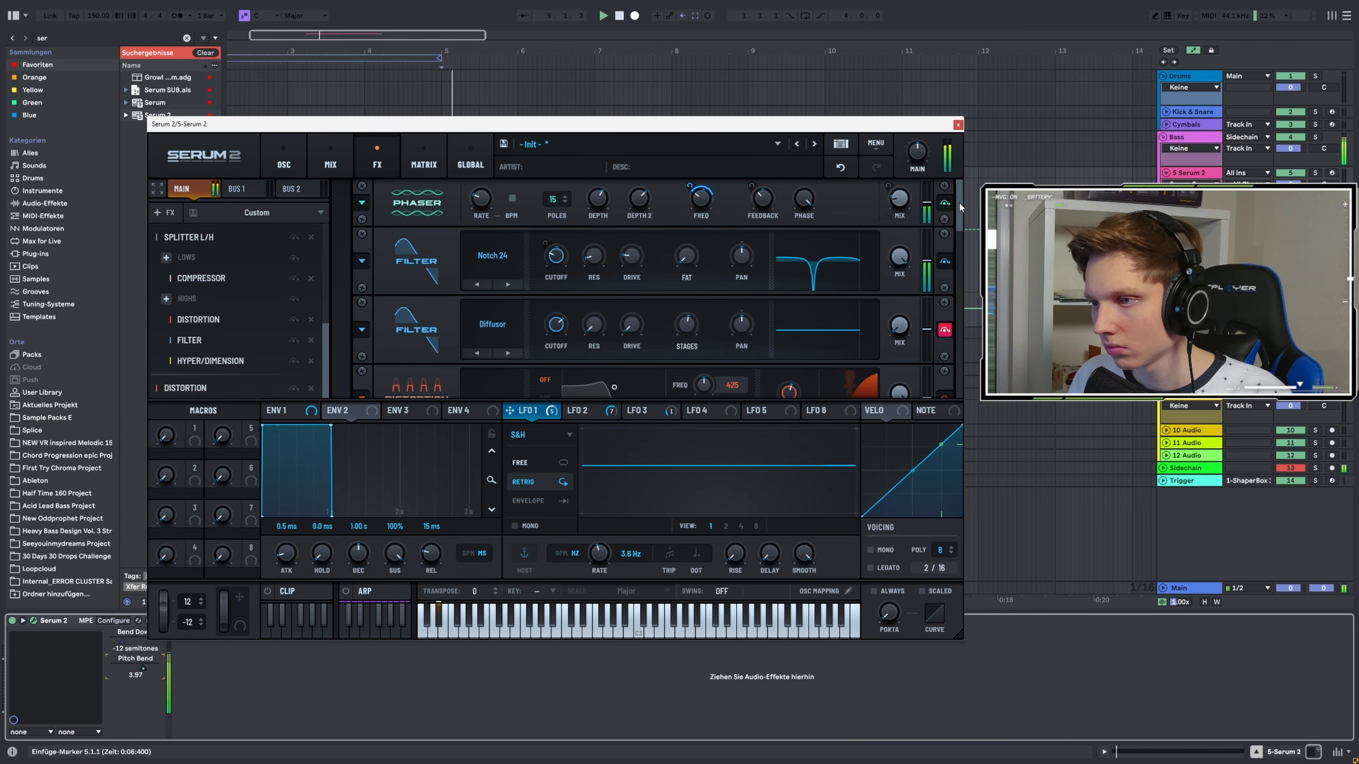
key("space")
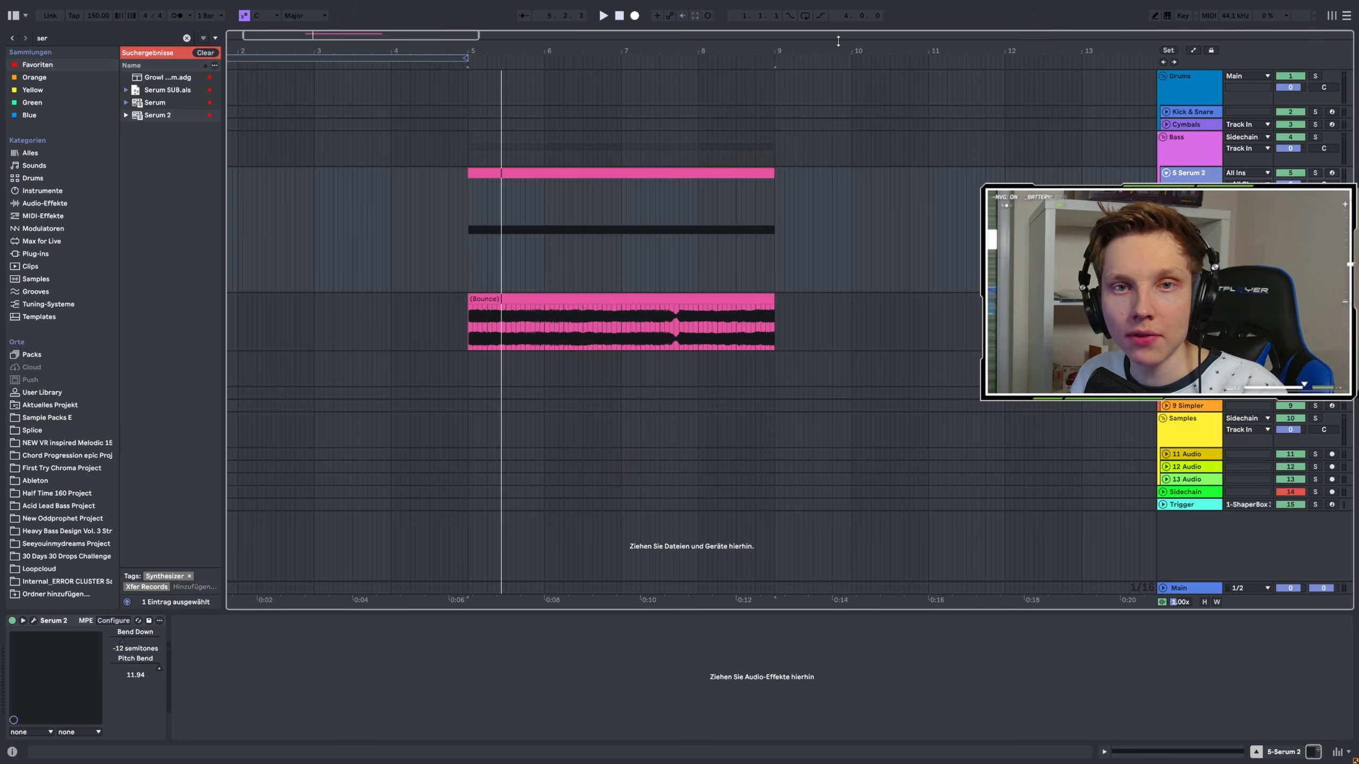
Select the Serum 2 clip, solo its track and play the arrangement
left_click(483, 232)
left_click(1315, 173)
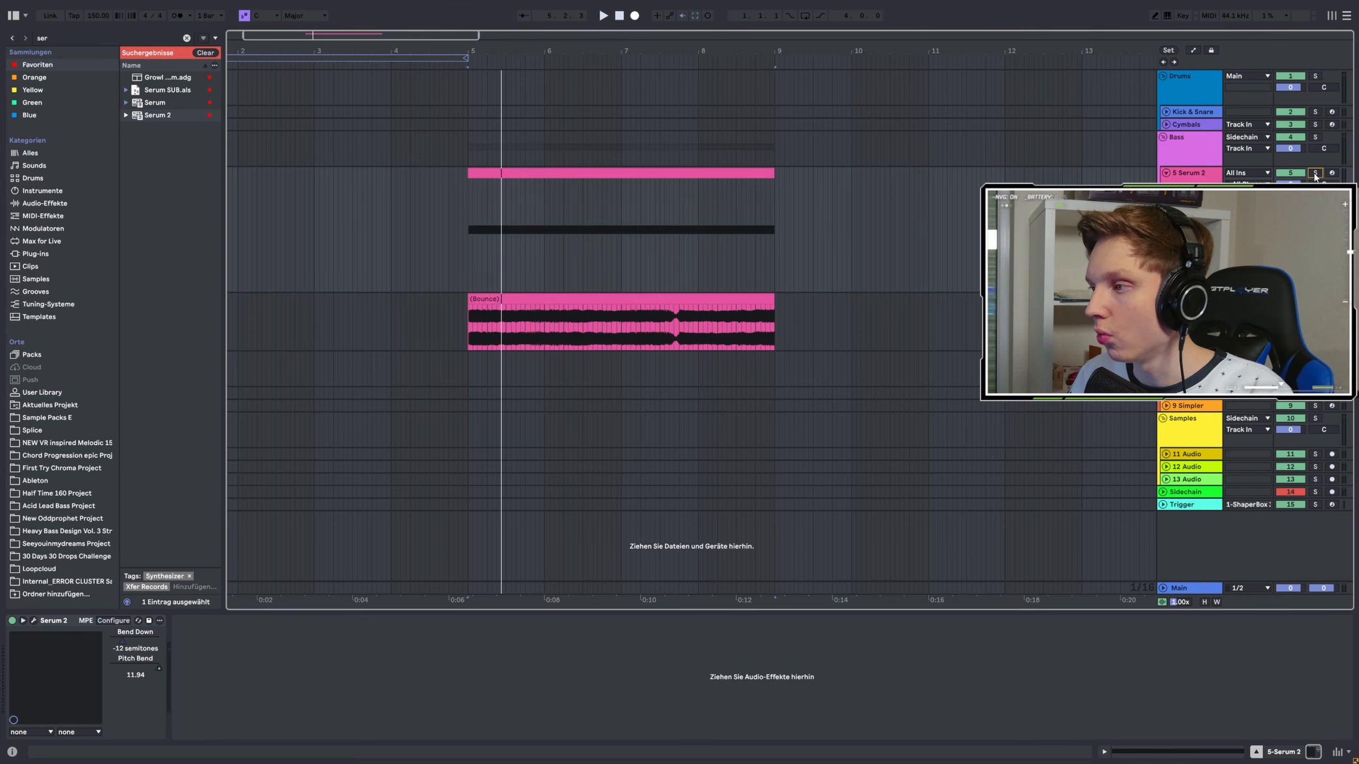
key("space")
Reopen Serum 2, add a Filter to the FX chain and move it to the top of the chain
left_click(33, 621)
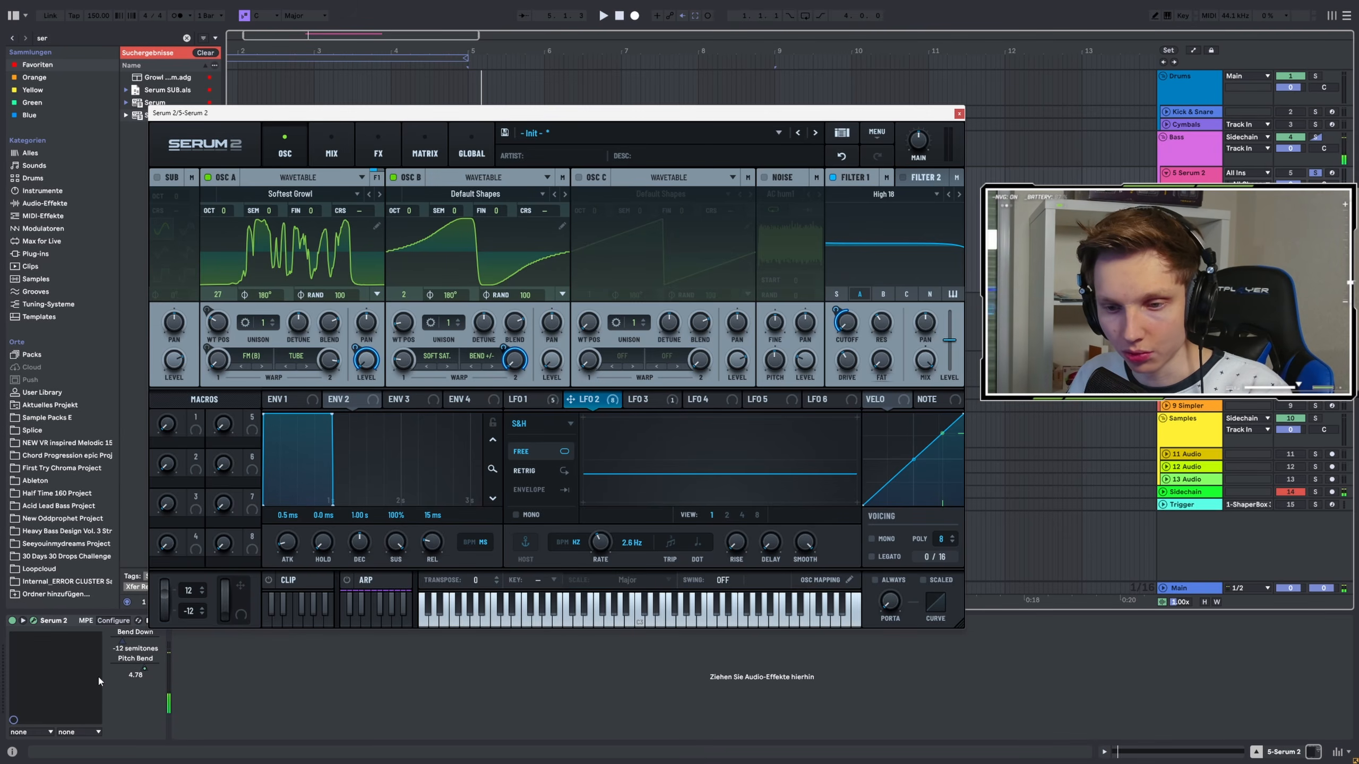
left_click(362, 150)
left_click(162, 209)
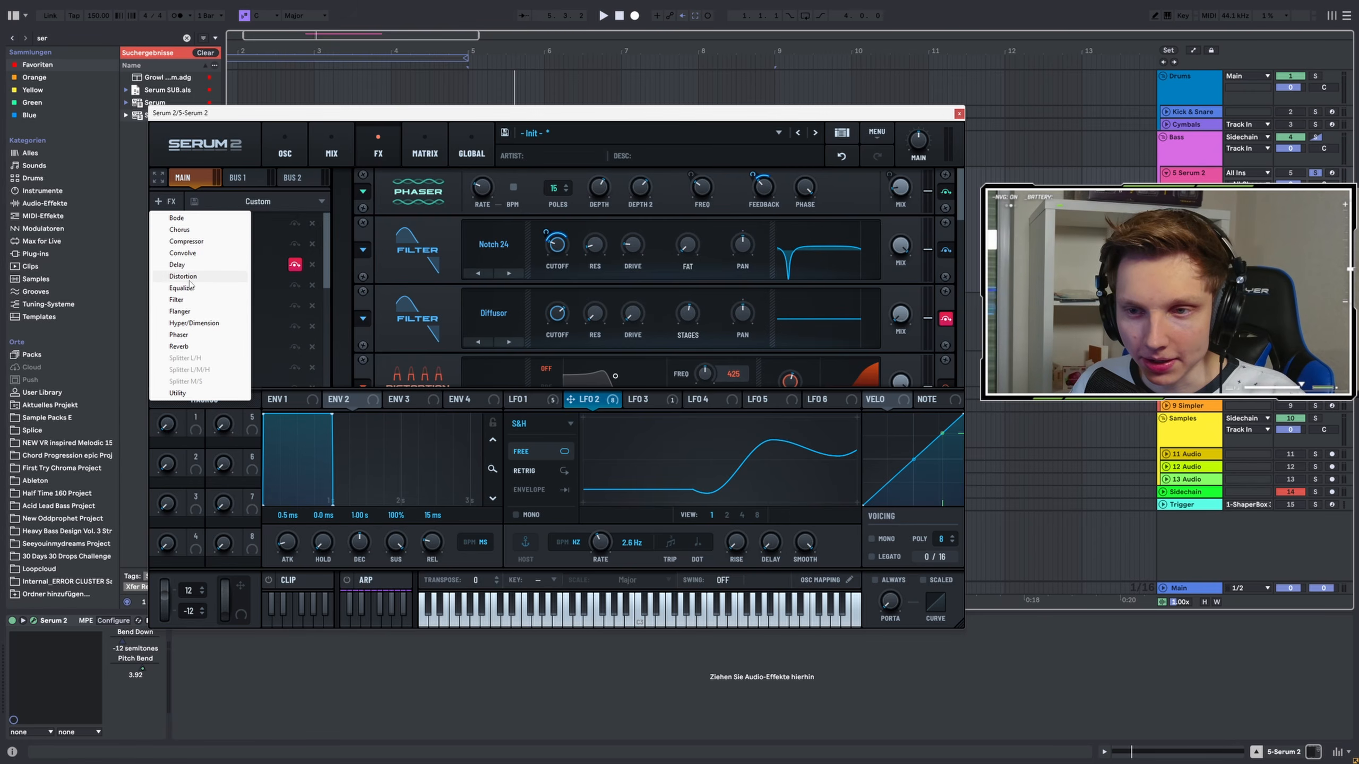
left_click(186, 301)
left_click_drag(196, 378, 216, 218)
Raise the resonance of the new top filter and audition the patch
key("space")
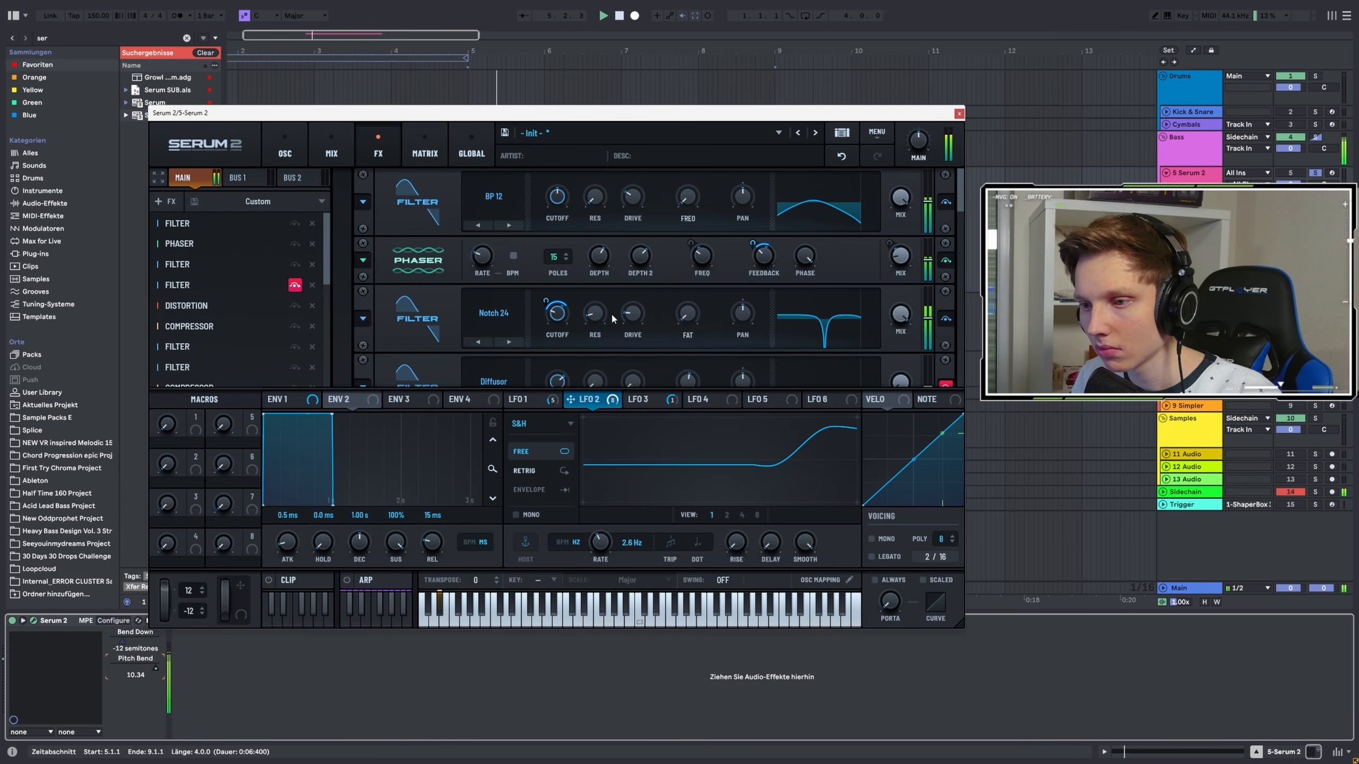
left_click(525, 401)
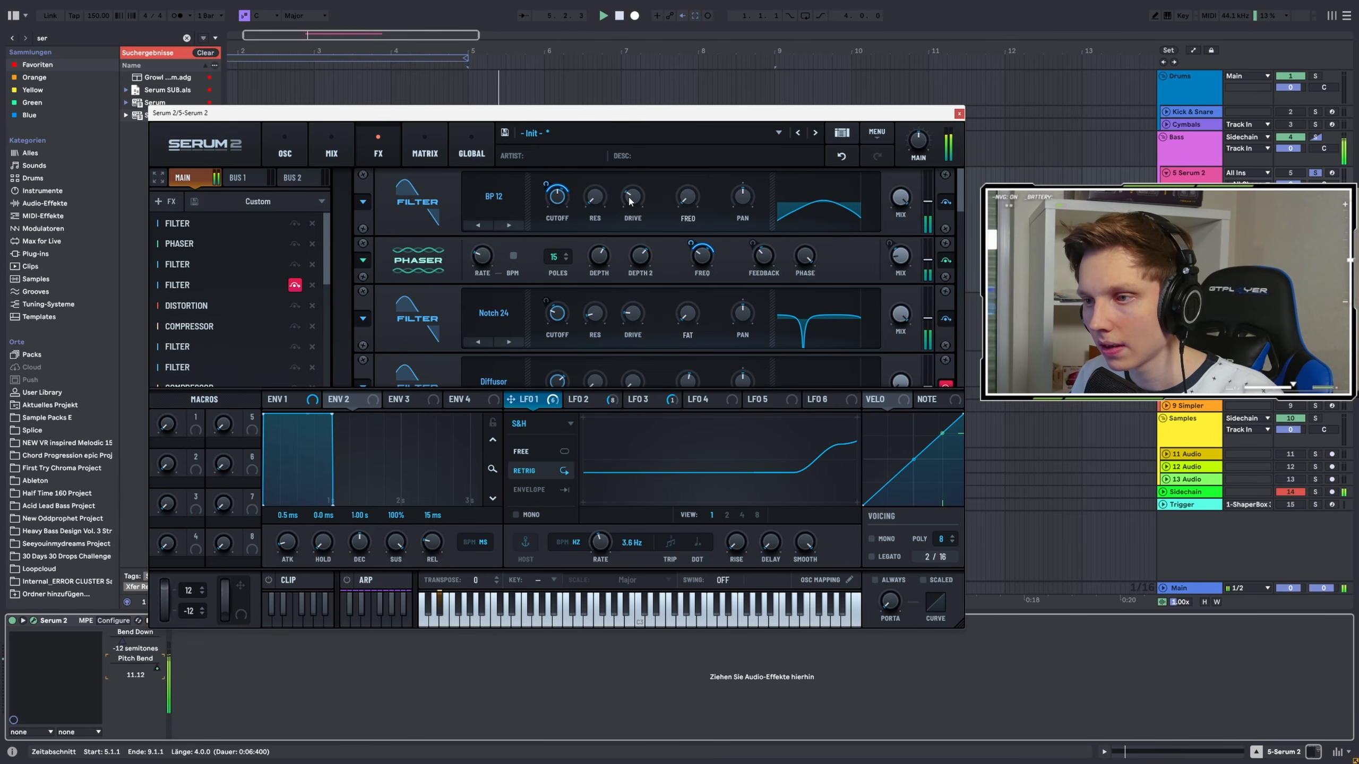
left_click_drag(595, 198, 644, 184)
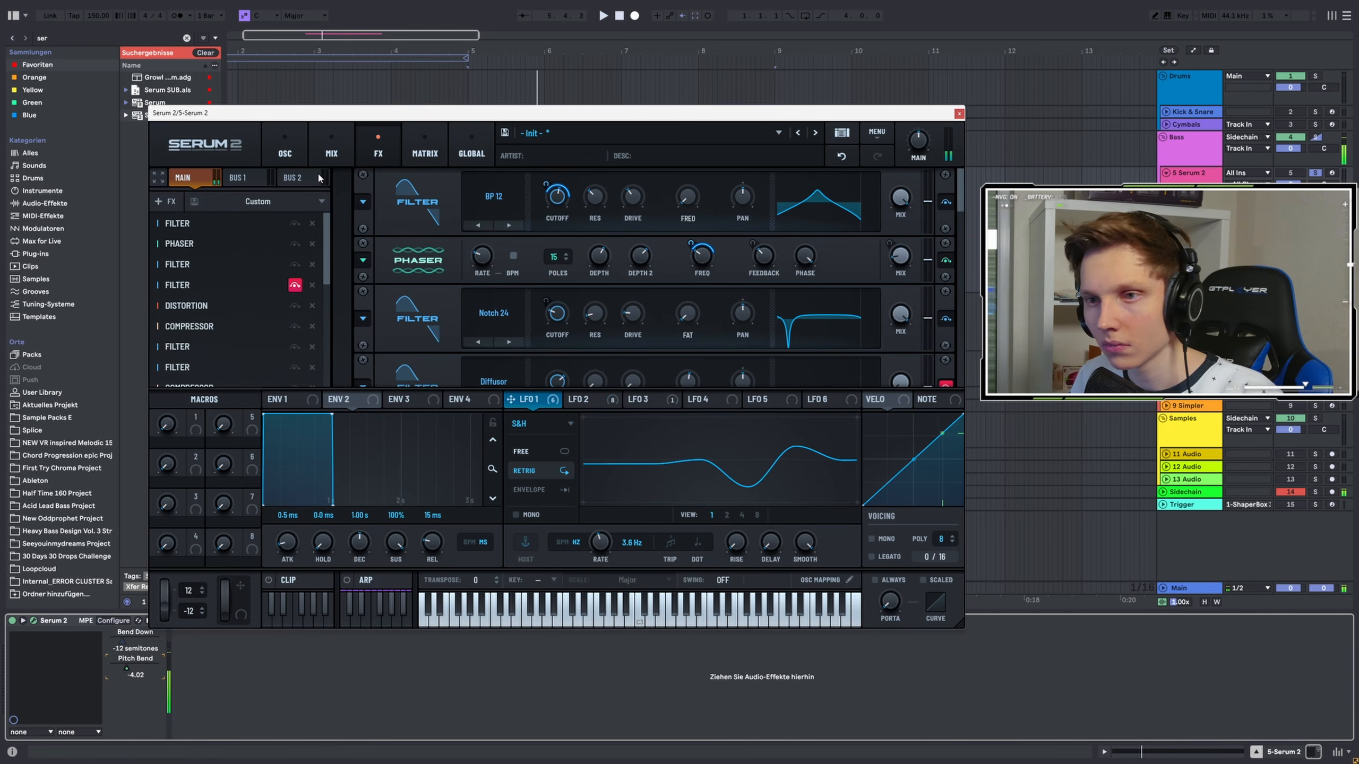
left_click(284, 151)
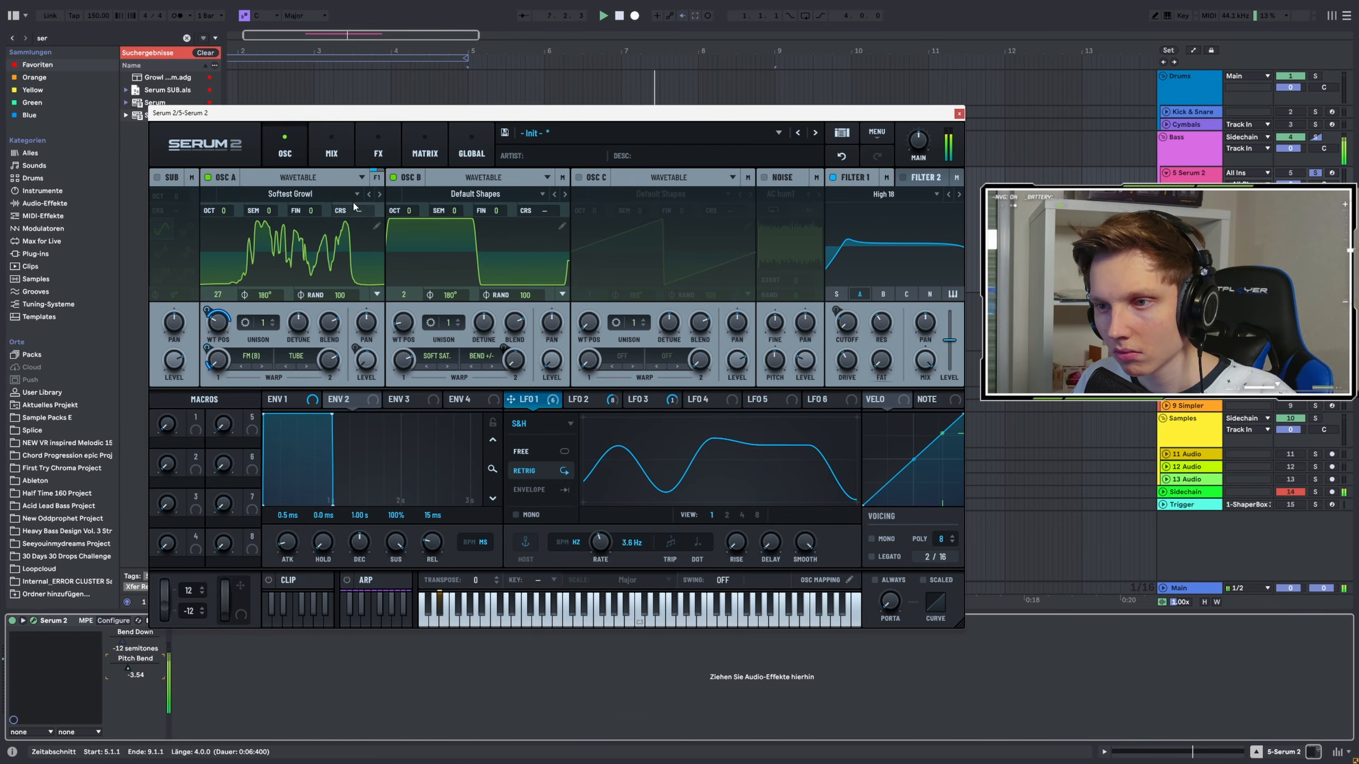
left_click(378, 150)
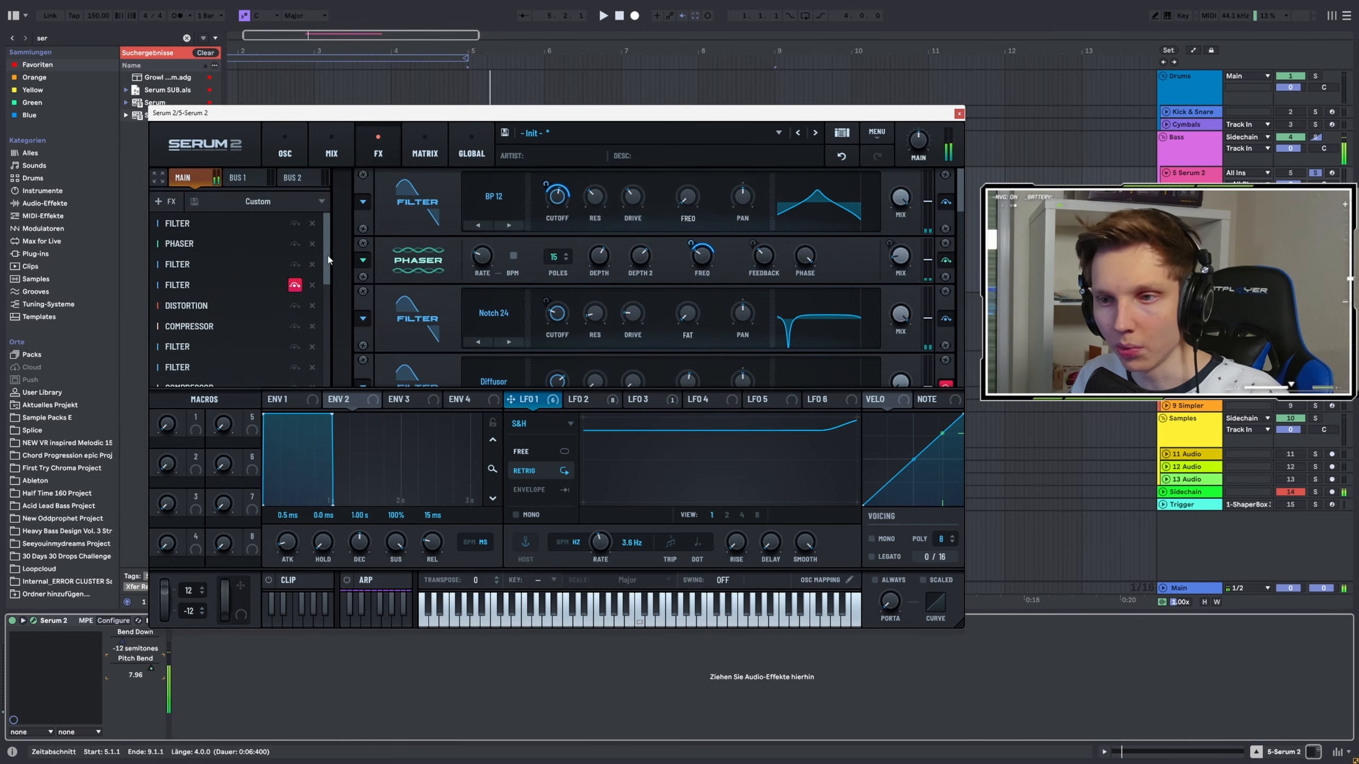
left_click_drag(327, 261, 335, 369)
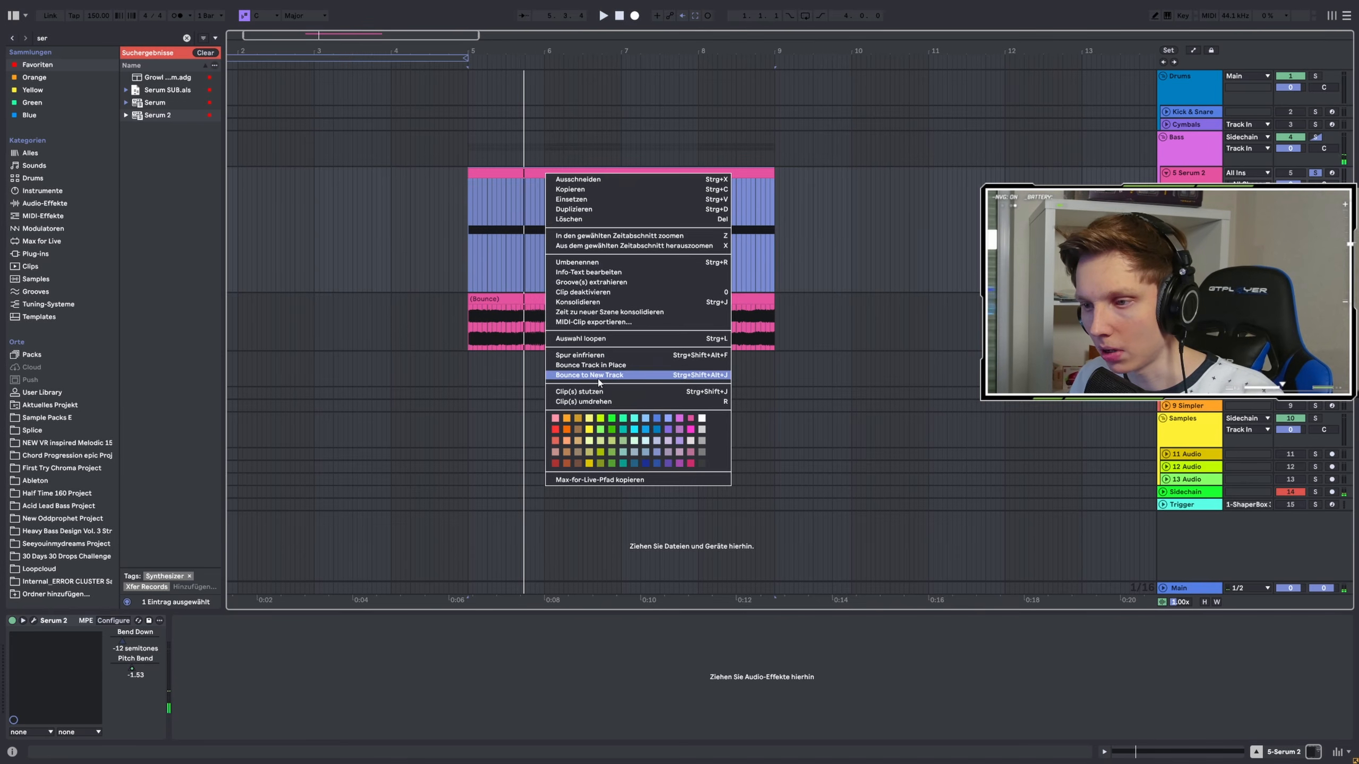
Close the plugin, select the bounced audio clip and undo the bounce
left_click(598, 382)
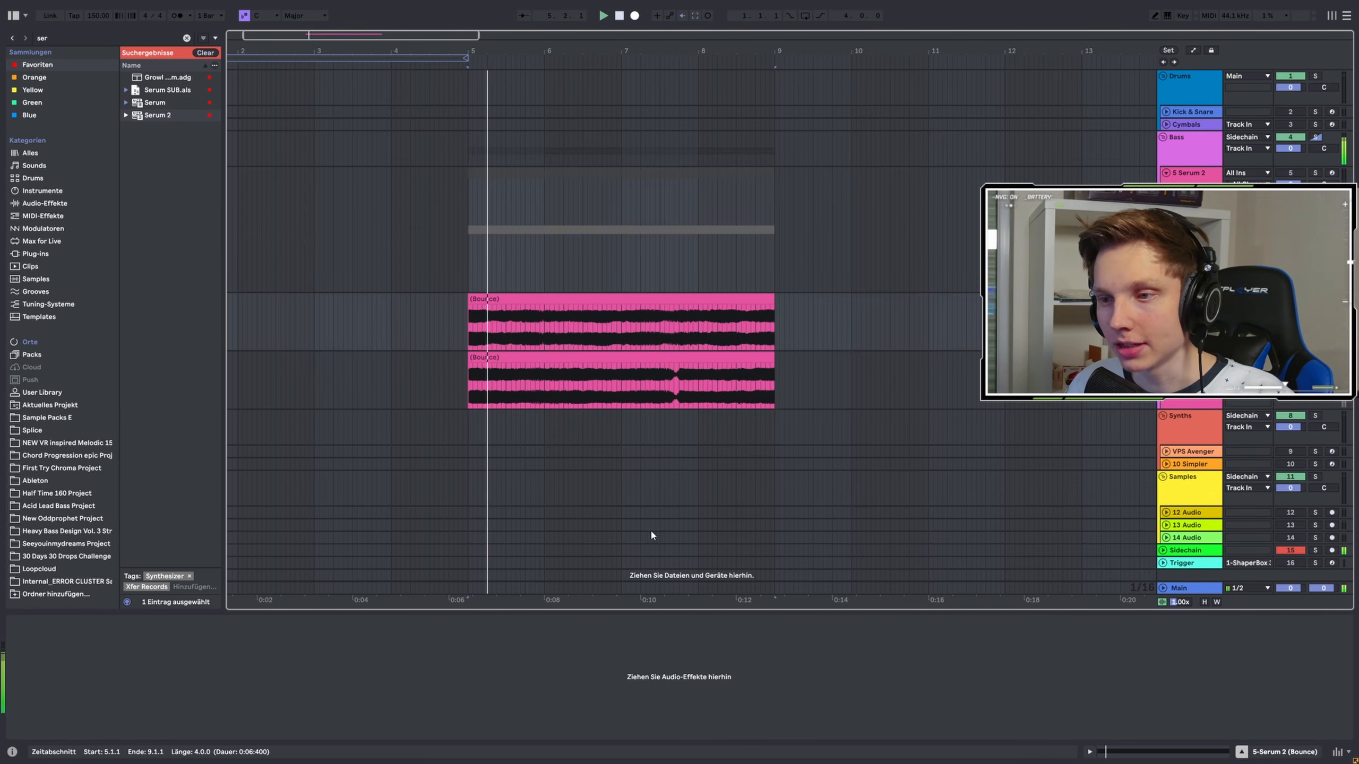
left_click(741, 296)
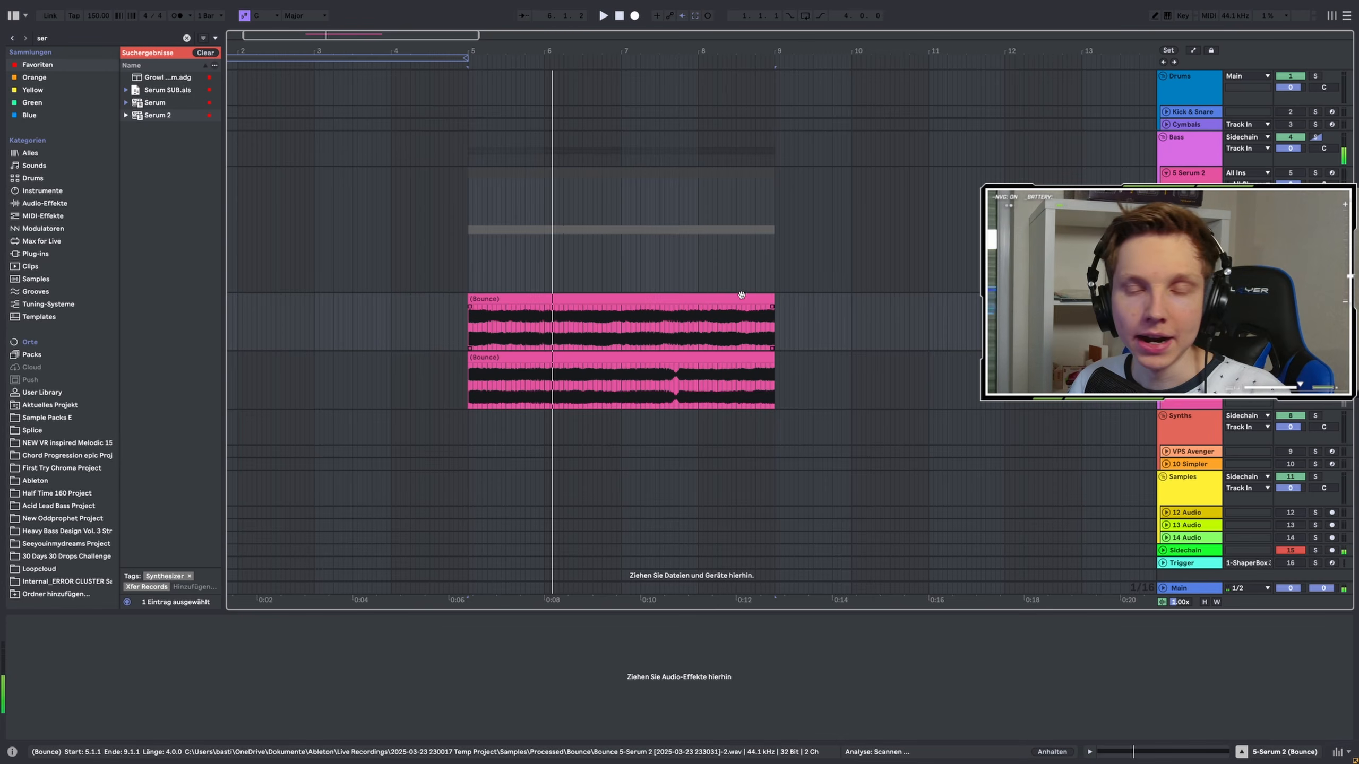
key("ctrl+z")
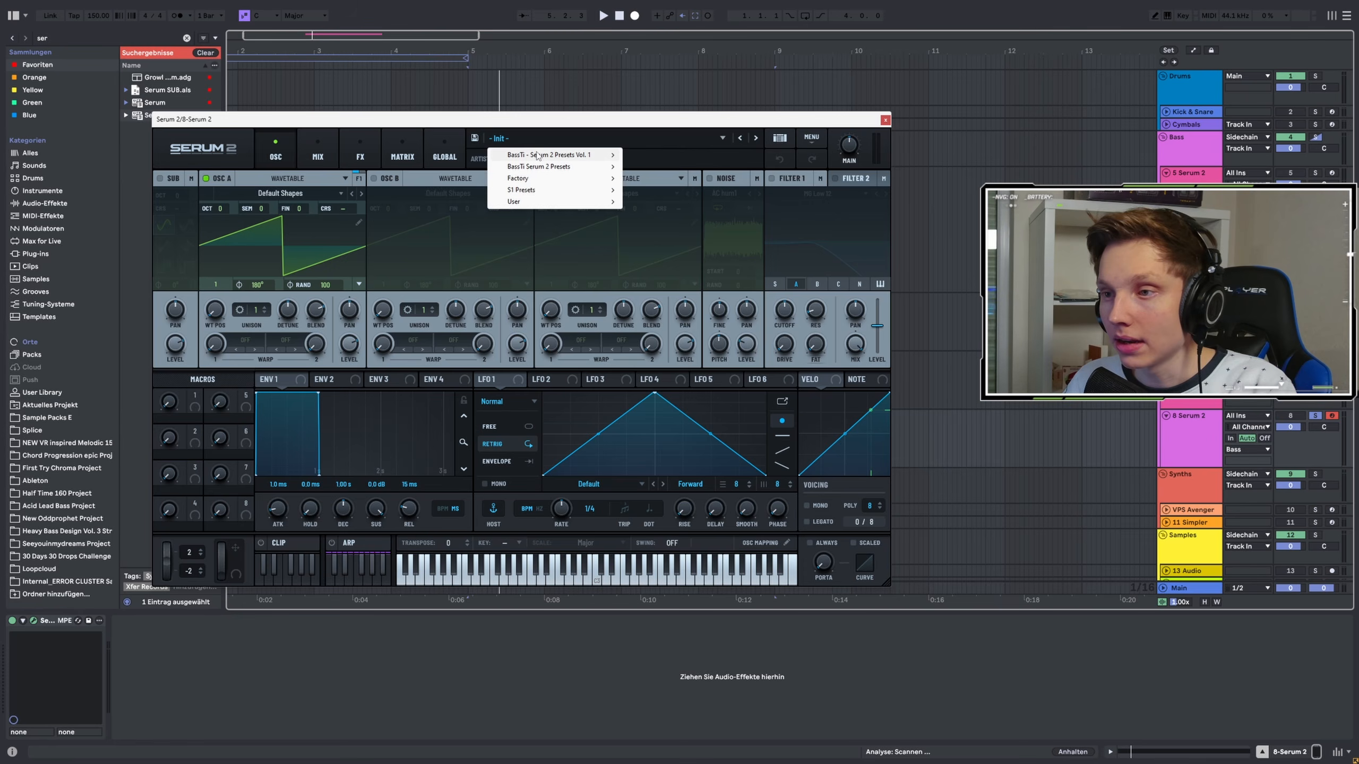
Load the BS Agressive Reese Bass preset from BassTi – Serum 2 Presets Vol. 1 and play it
mouse_move(539, 156)
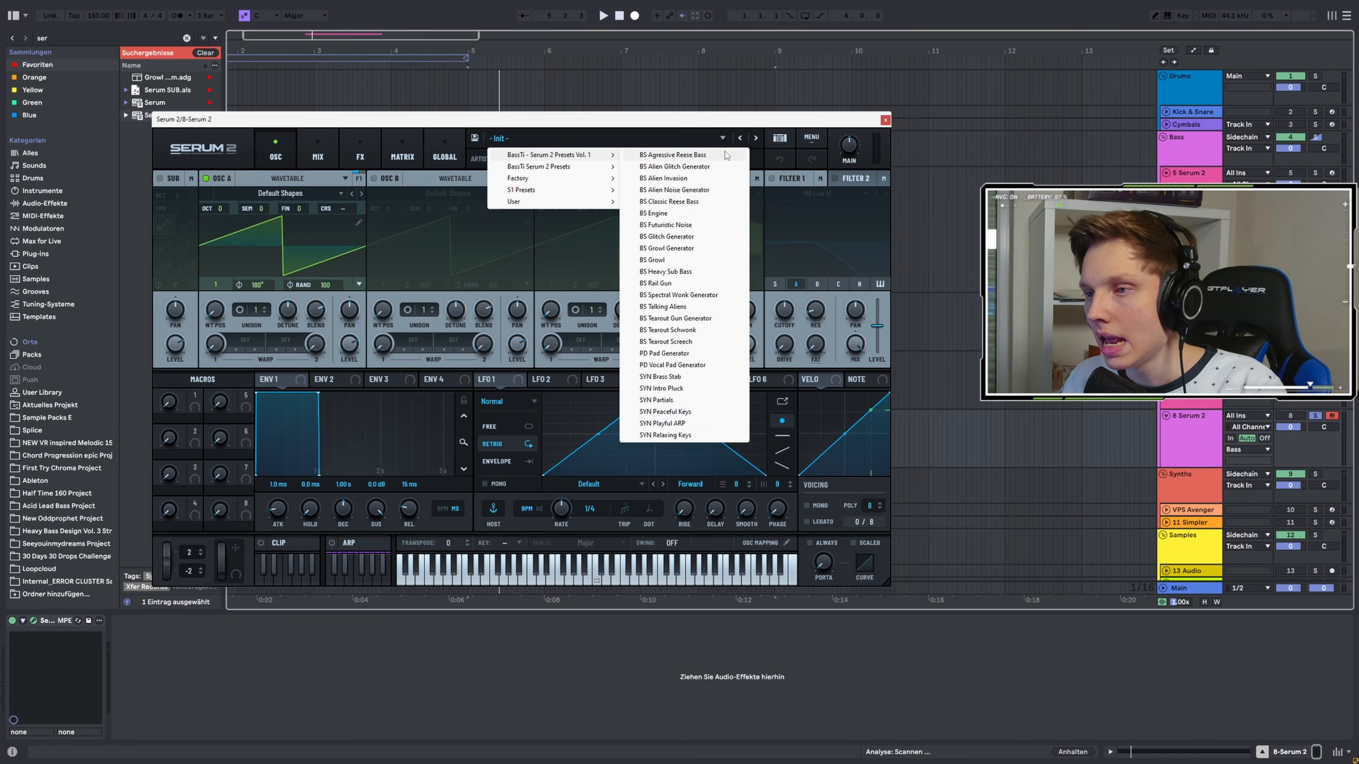
left_click(687, 156)
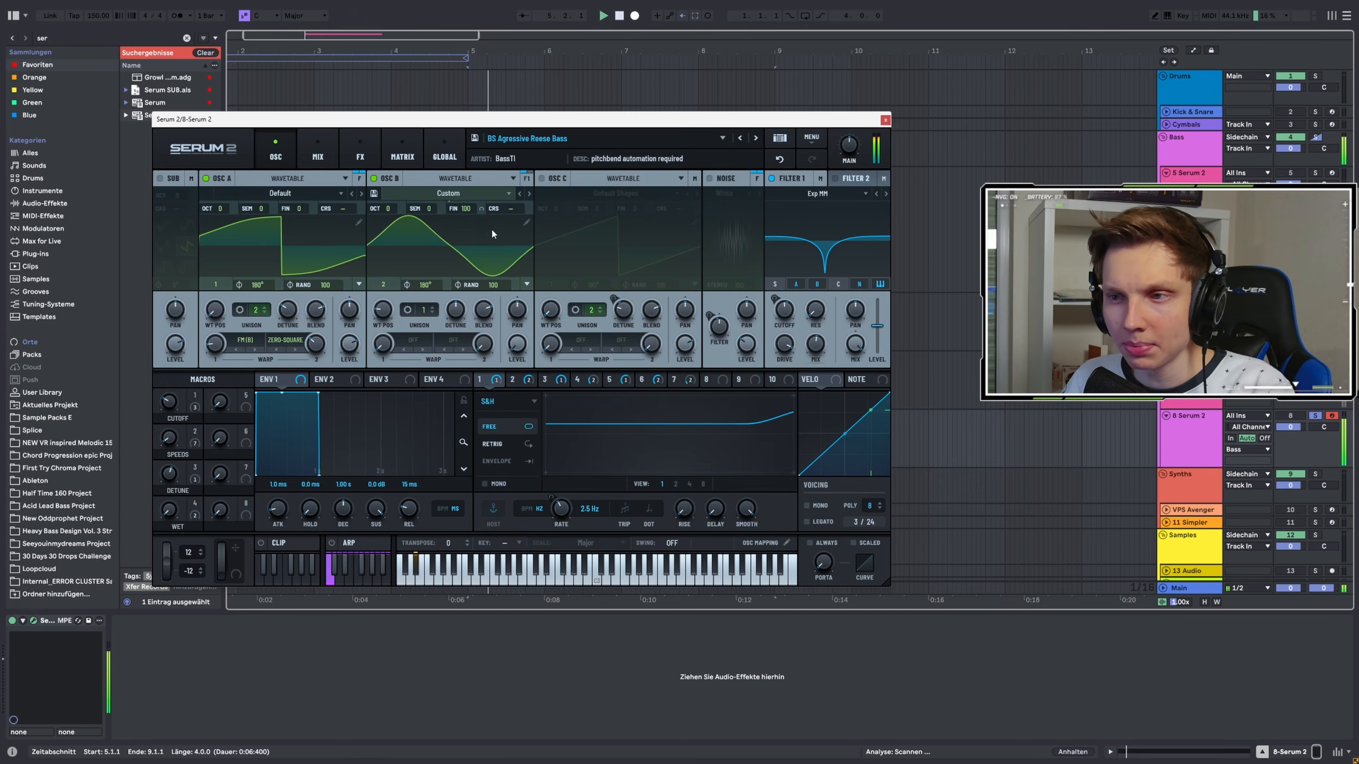
key("space")
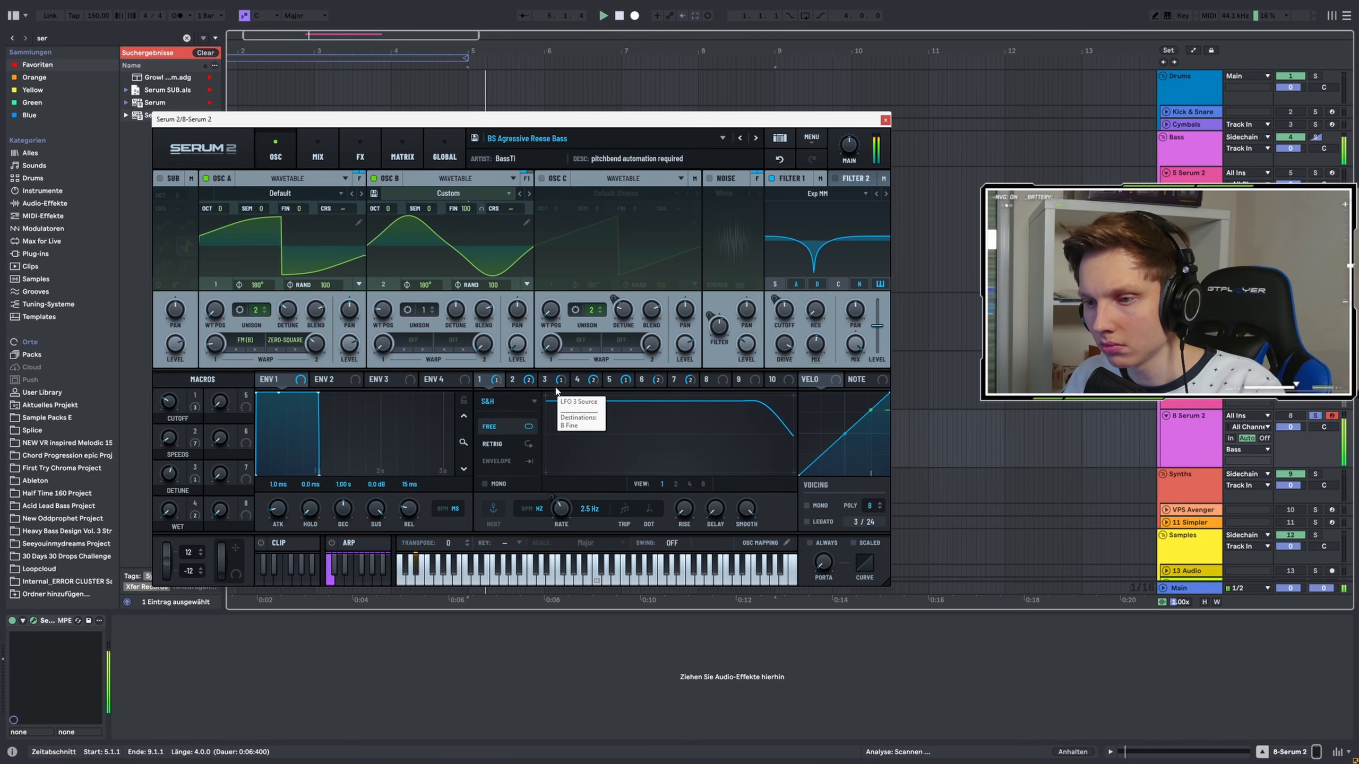
Inspect the preset's LFO 2 and LFO 3 shapes while playing it
left_click(521, 383)
key("space")
key("space")
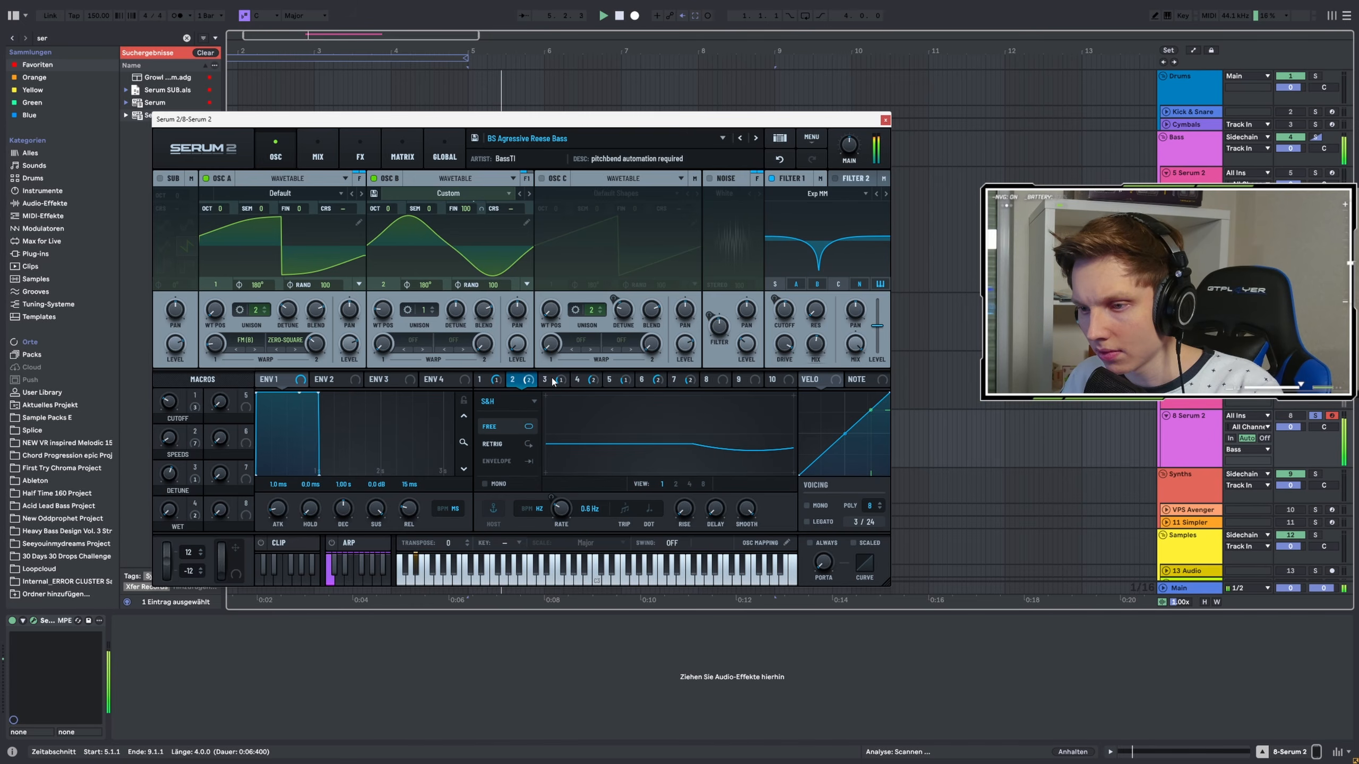
left_click(545, 380)
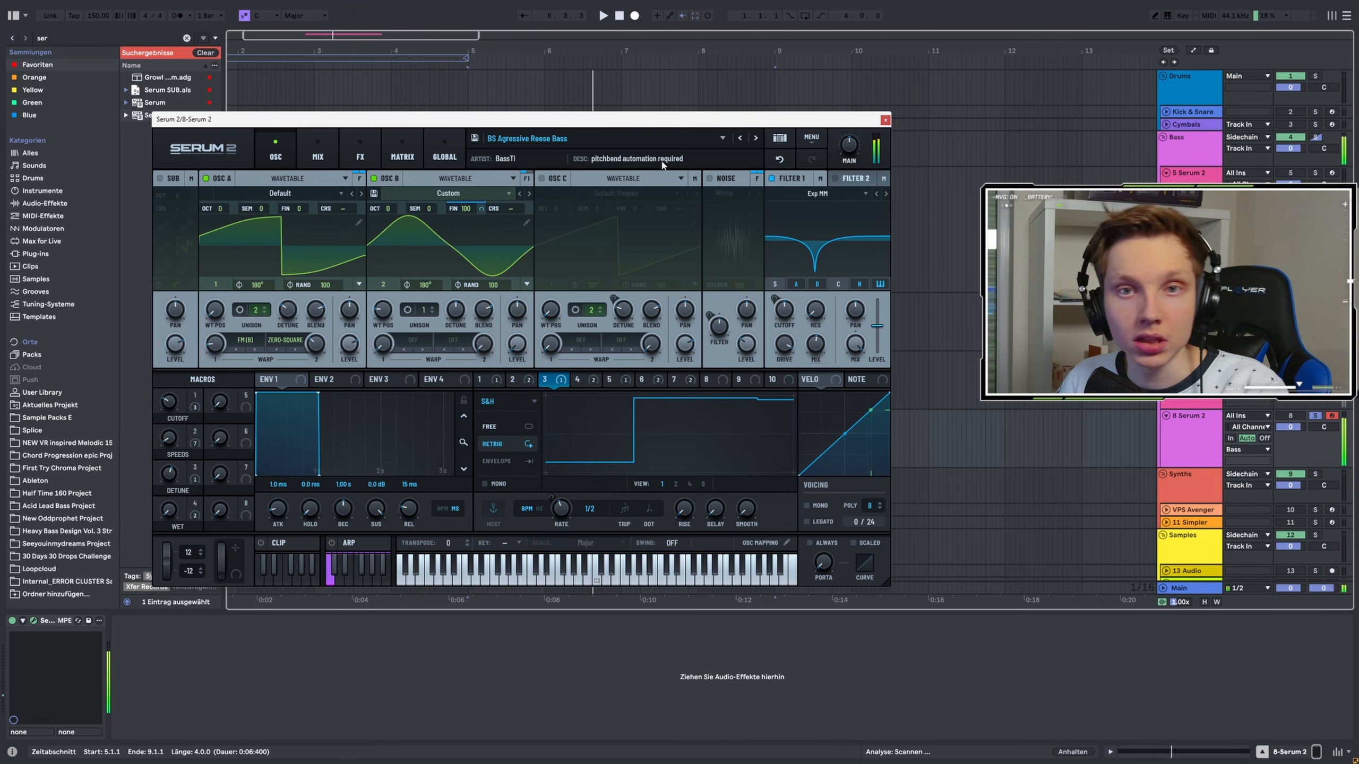
key("space")
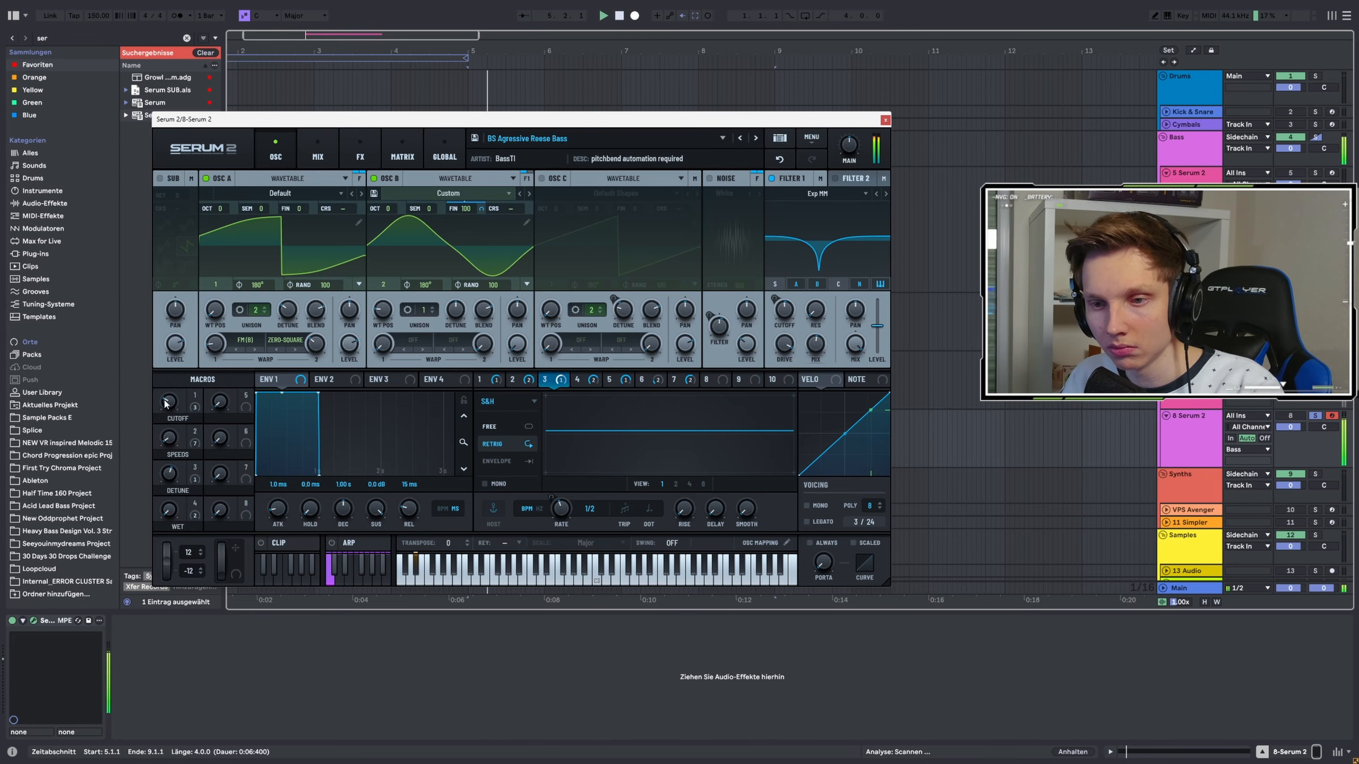
key("space")
Load the BS Alien Glitch Generator preset and play it
left_click(619, 141)
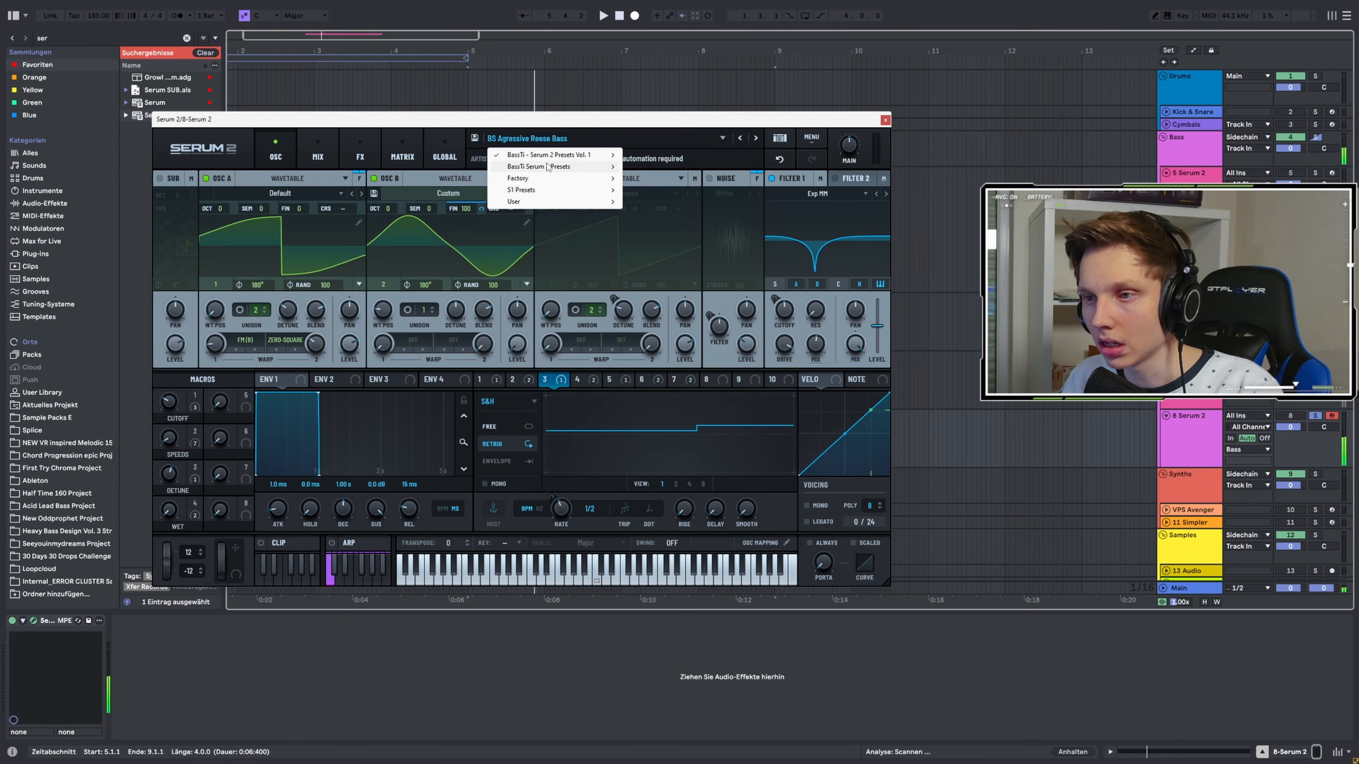
left_click(712, 170)
key("space")
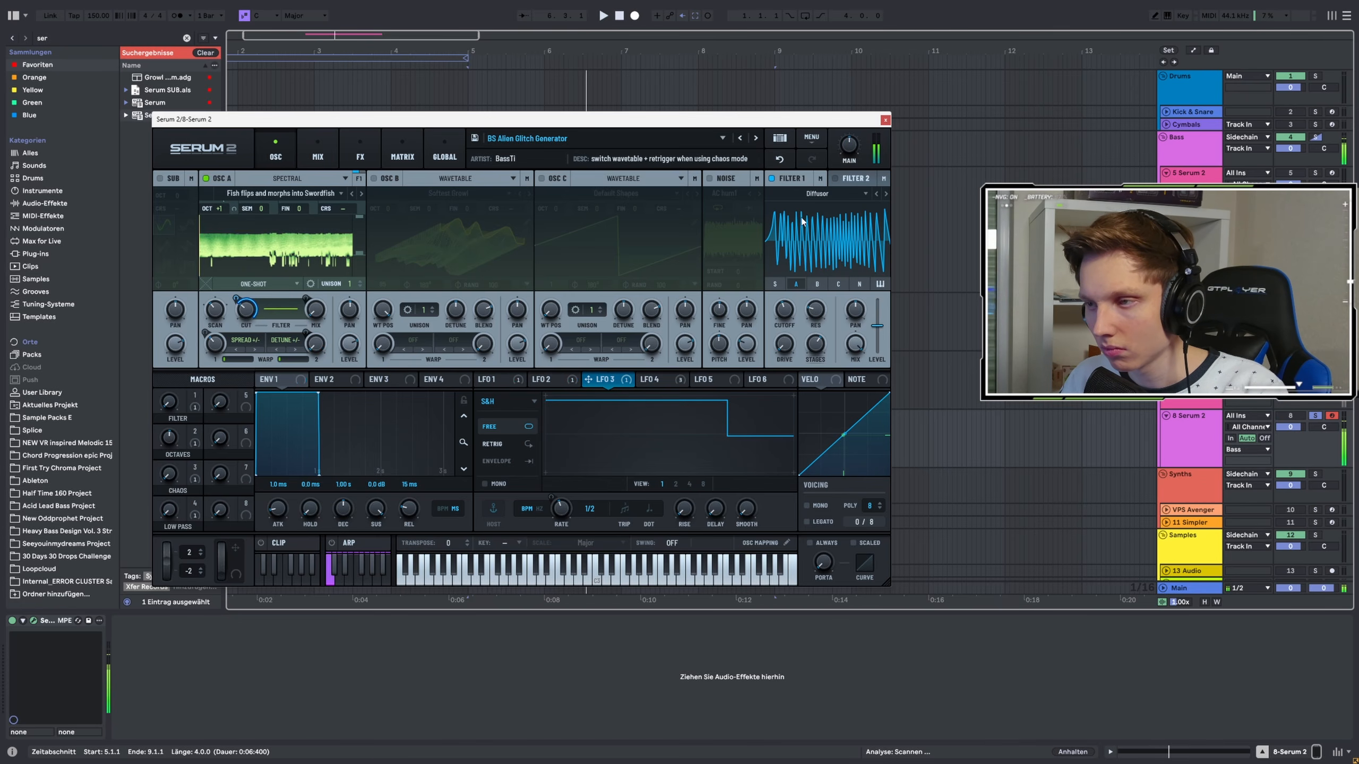
Step to the BS Alien Noise Generator preset, then load the BS Growl Generator preset
left_click(756, 138)
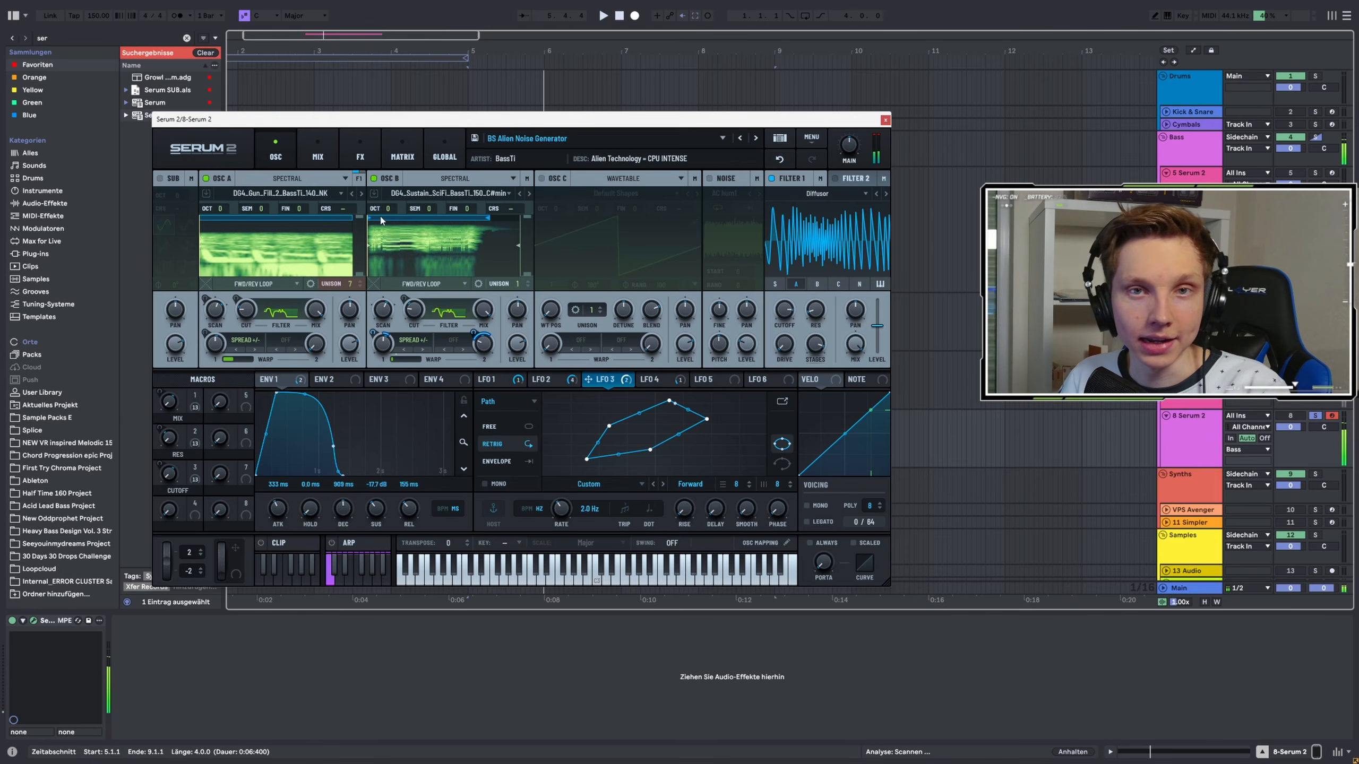
left_click(693, 137)
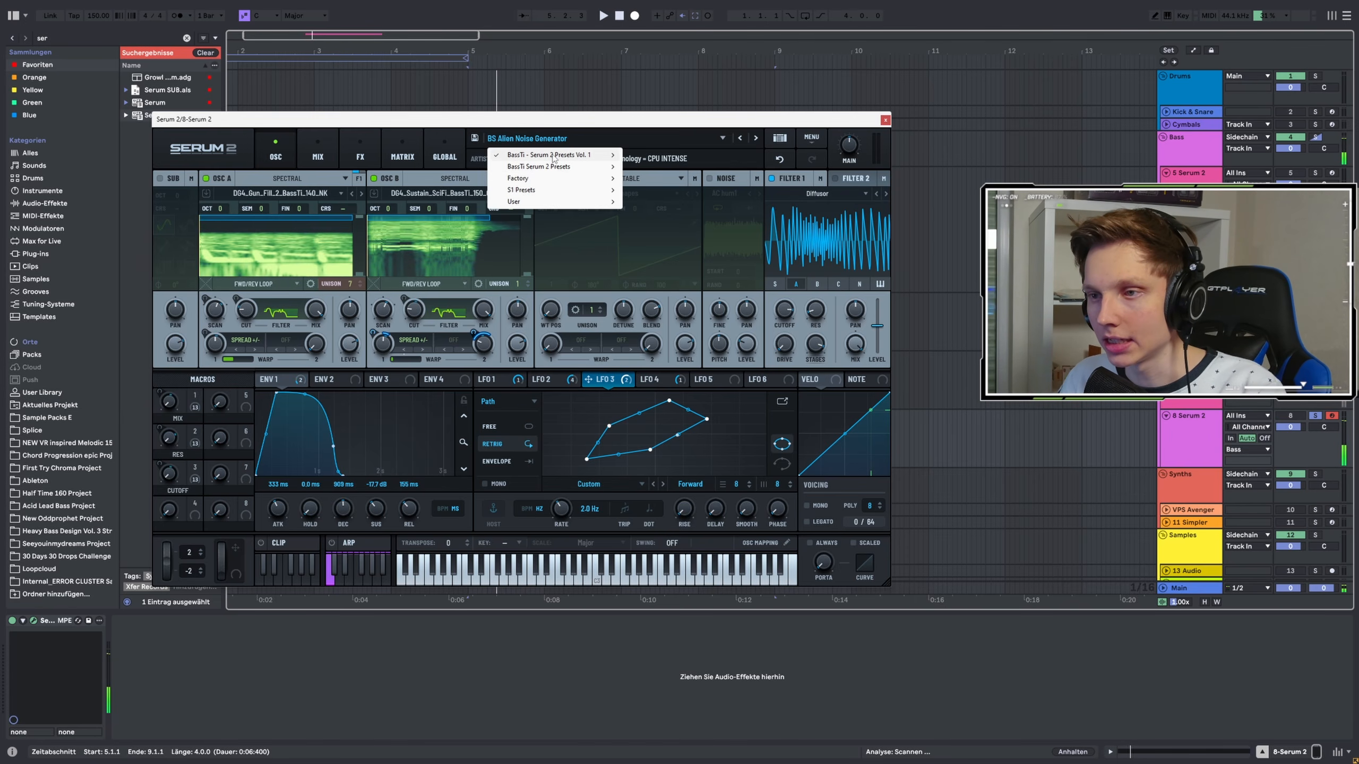
left_click(667, 248)
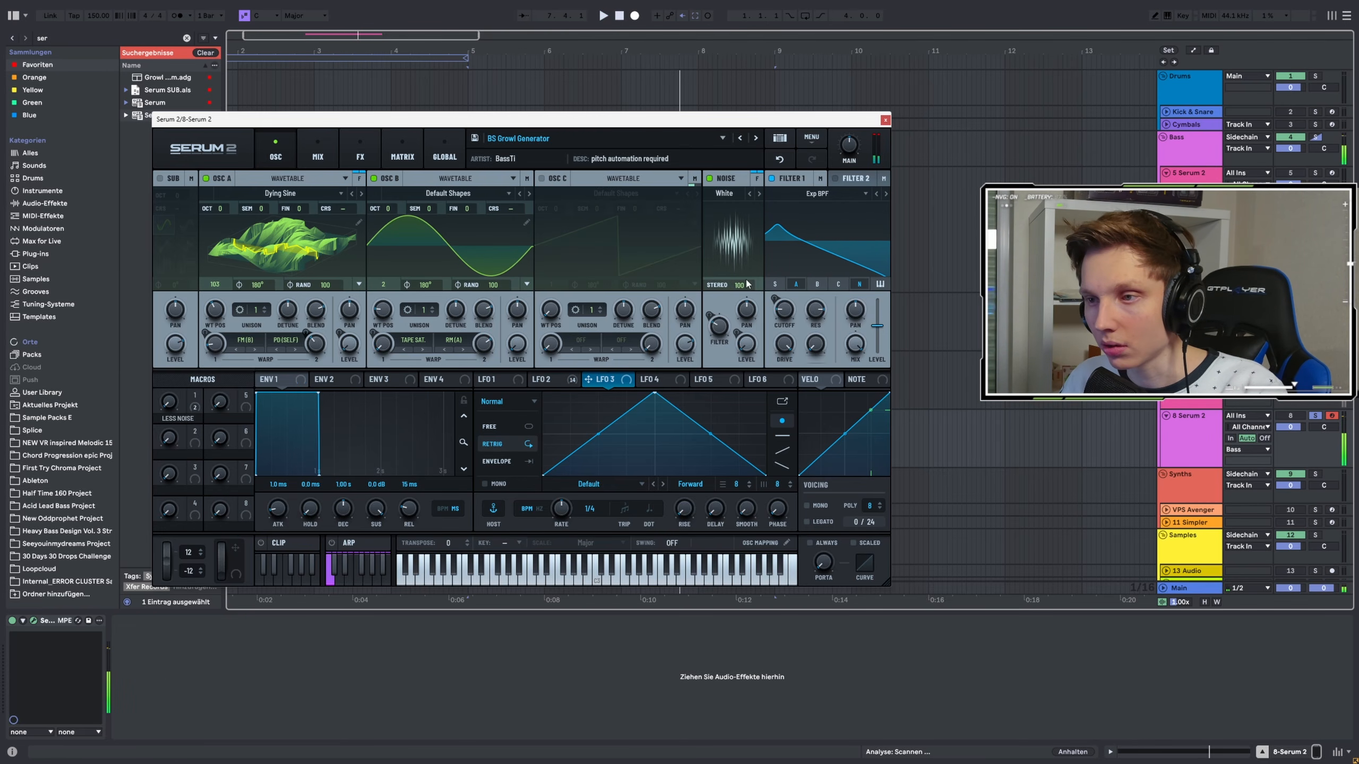
Load the BS Tearout Gun Generator preset from the BassTi preset list
left_click(658, 138)
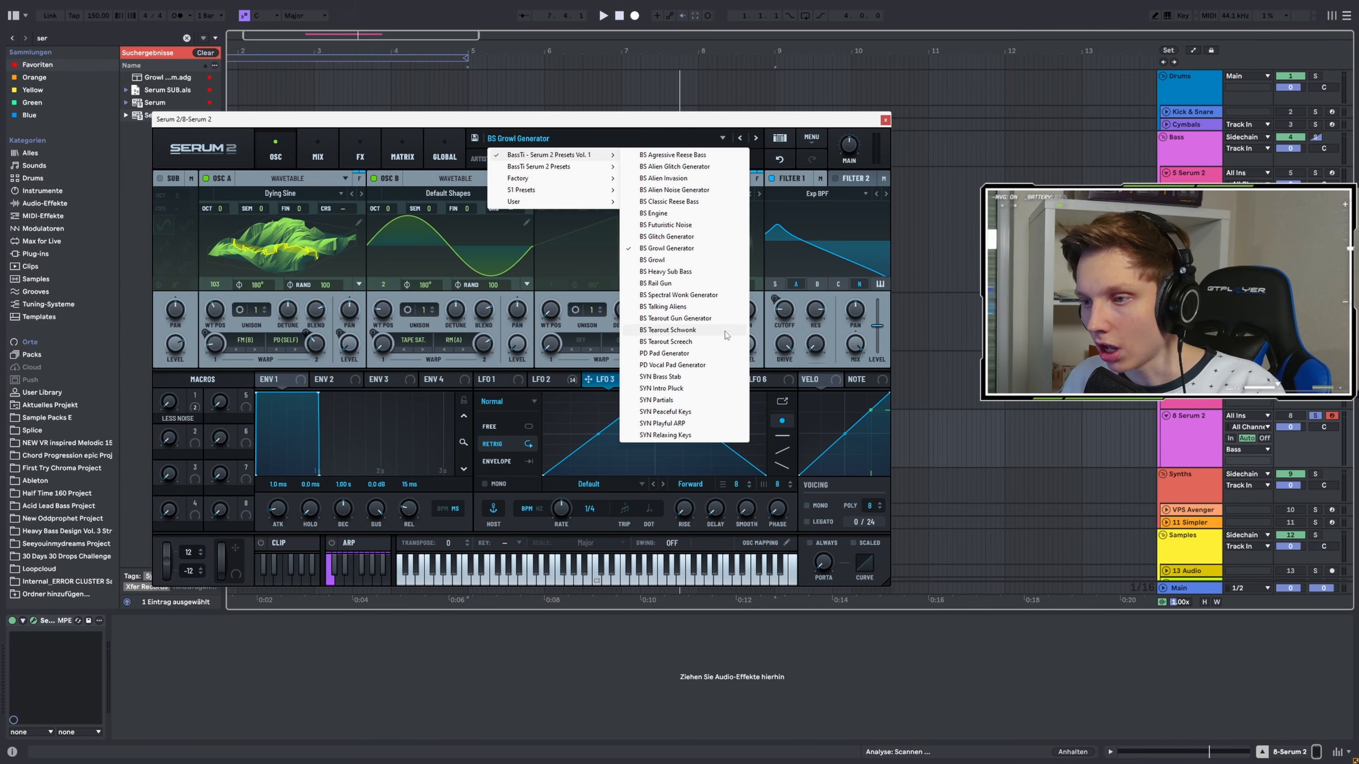
left_click(673, 319)
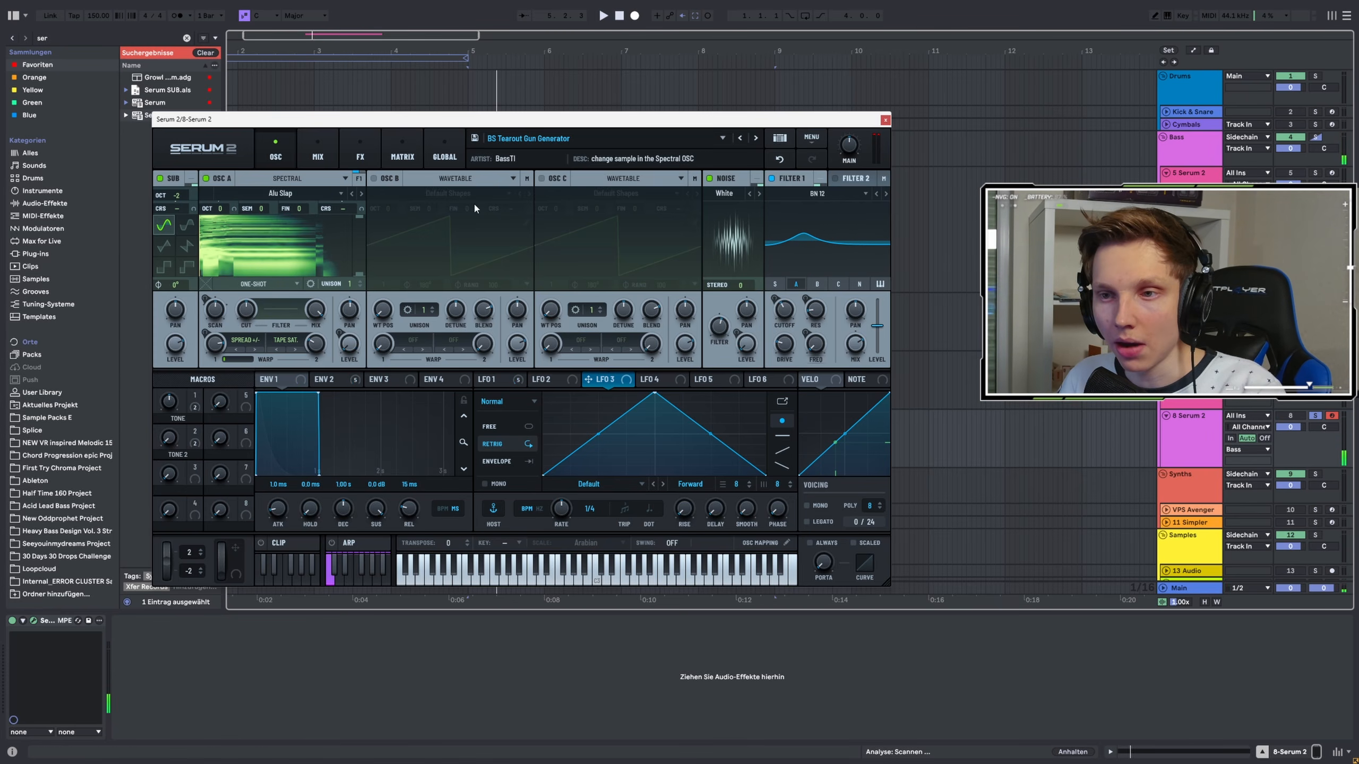
left_click(596, 140)
mouse_move(546, 155)
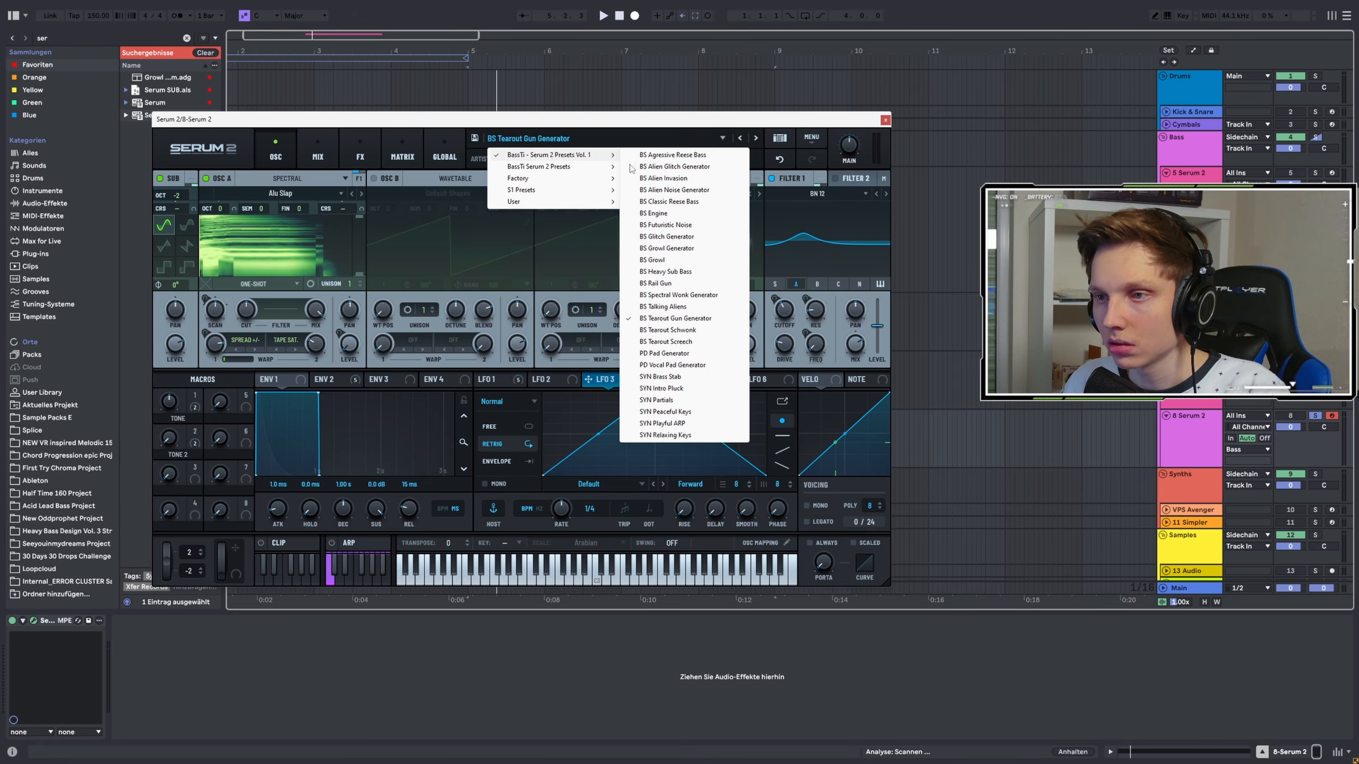
left_click(422, 125)
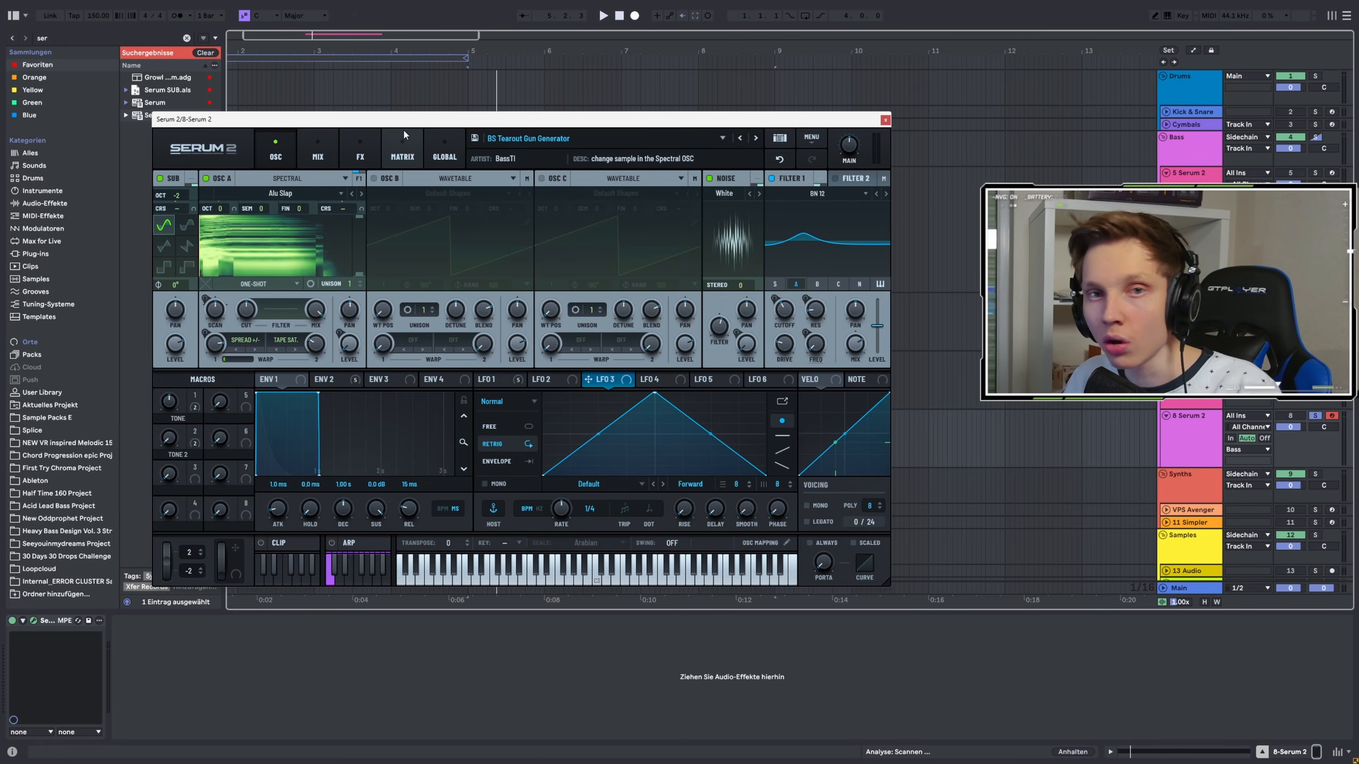